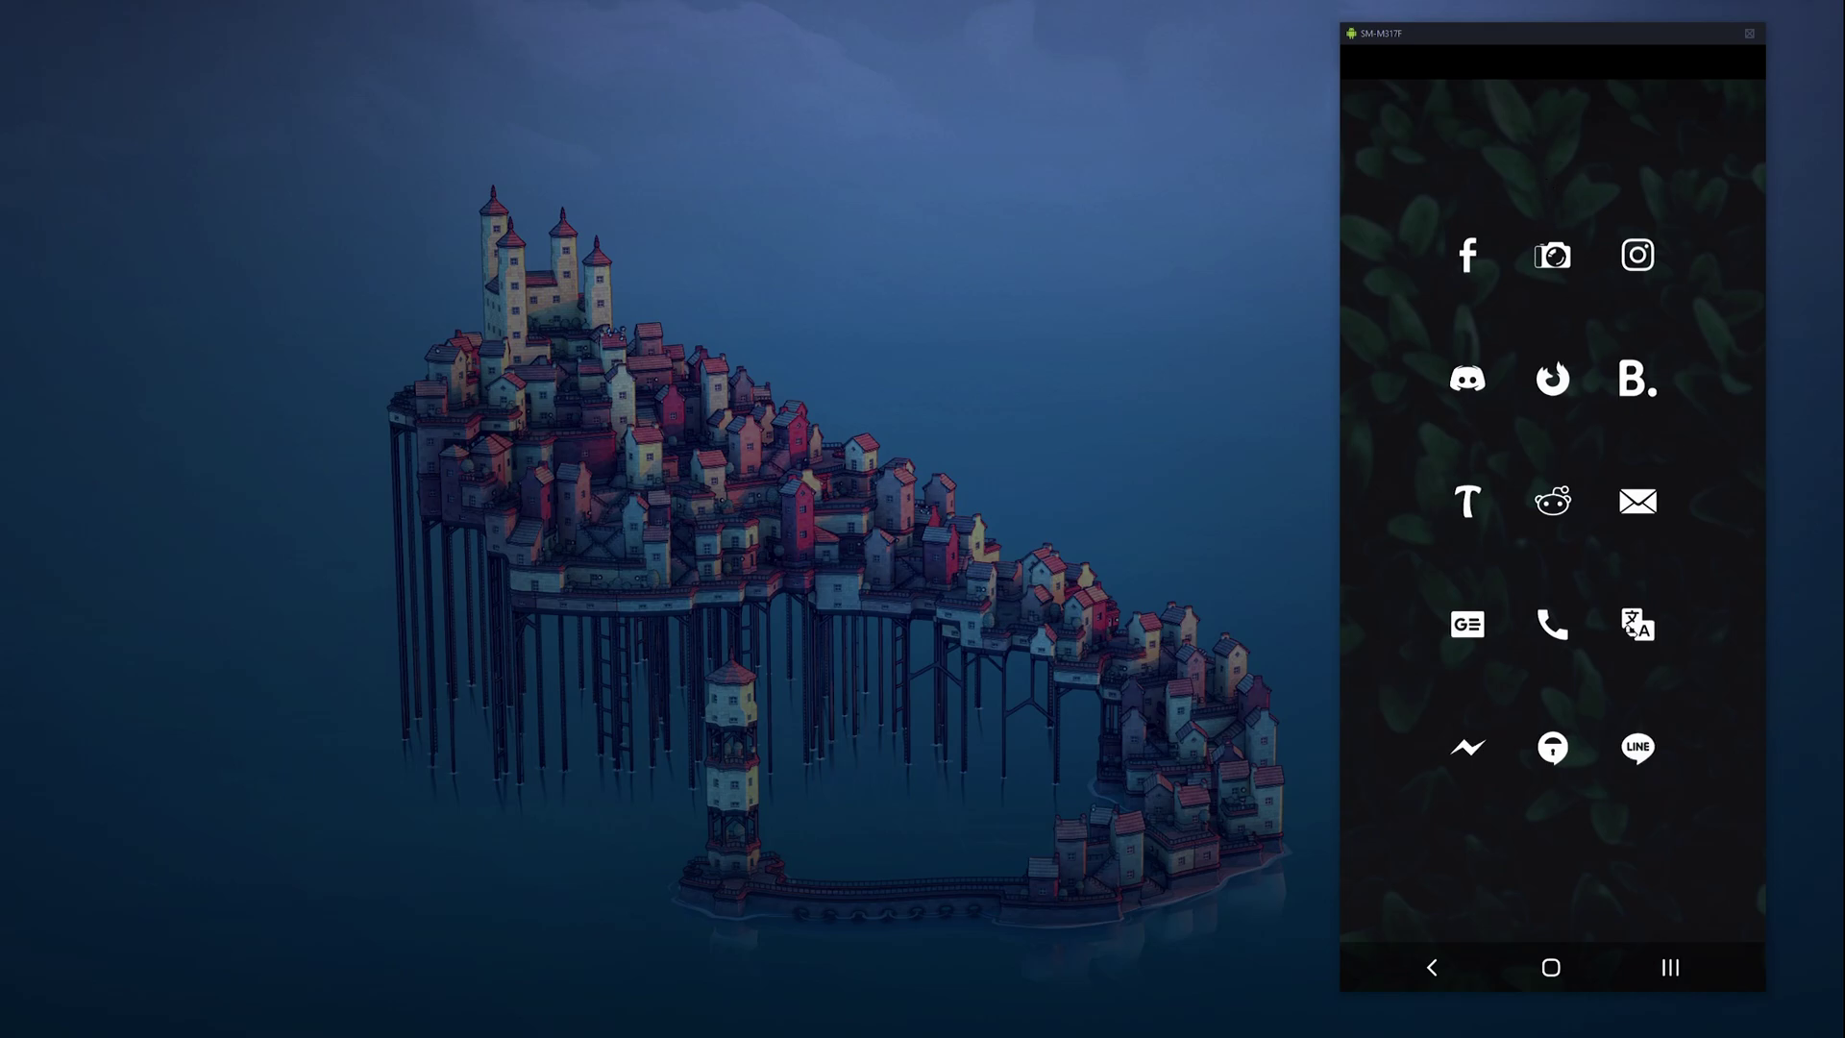
# Switch to the browser showing resilio.com's Sync Home download page
pyautogui.hotkey('alt', 'Tab')
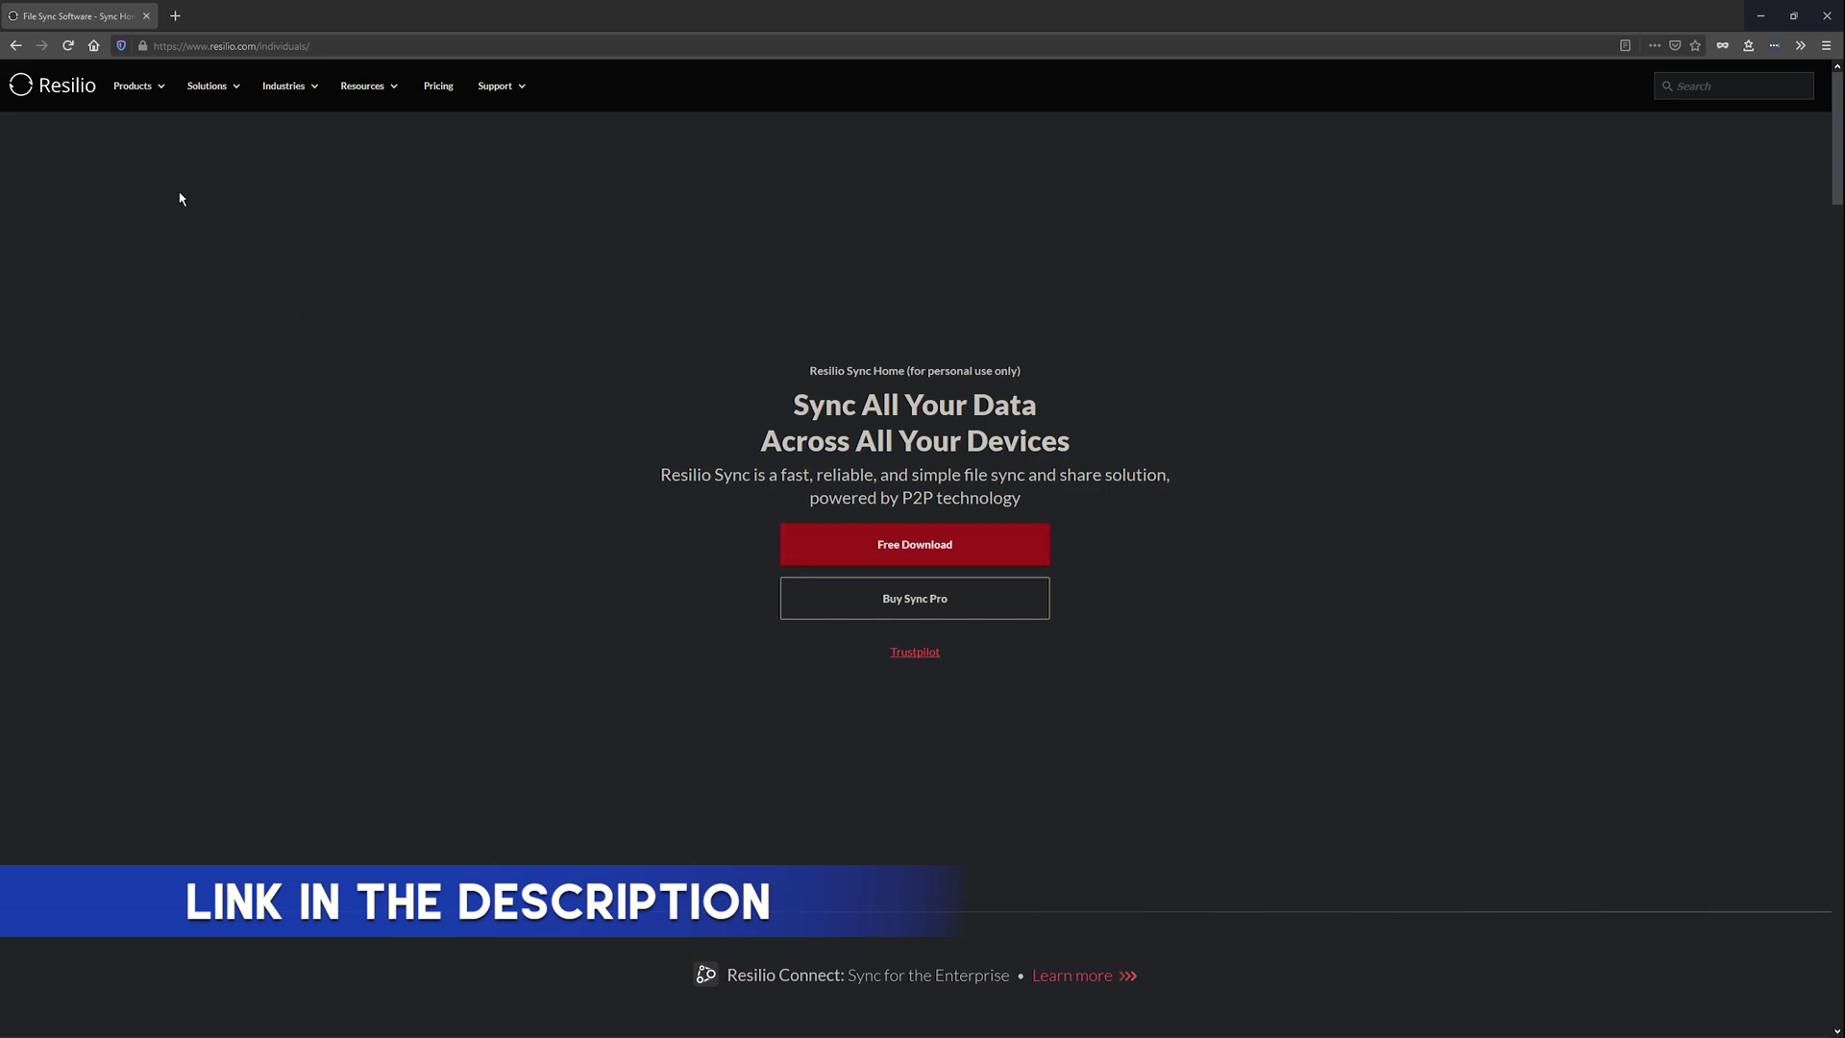
# Download the free Sync Home edition for home use
pyautogui.click(916, 549)
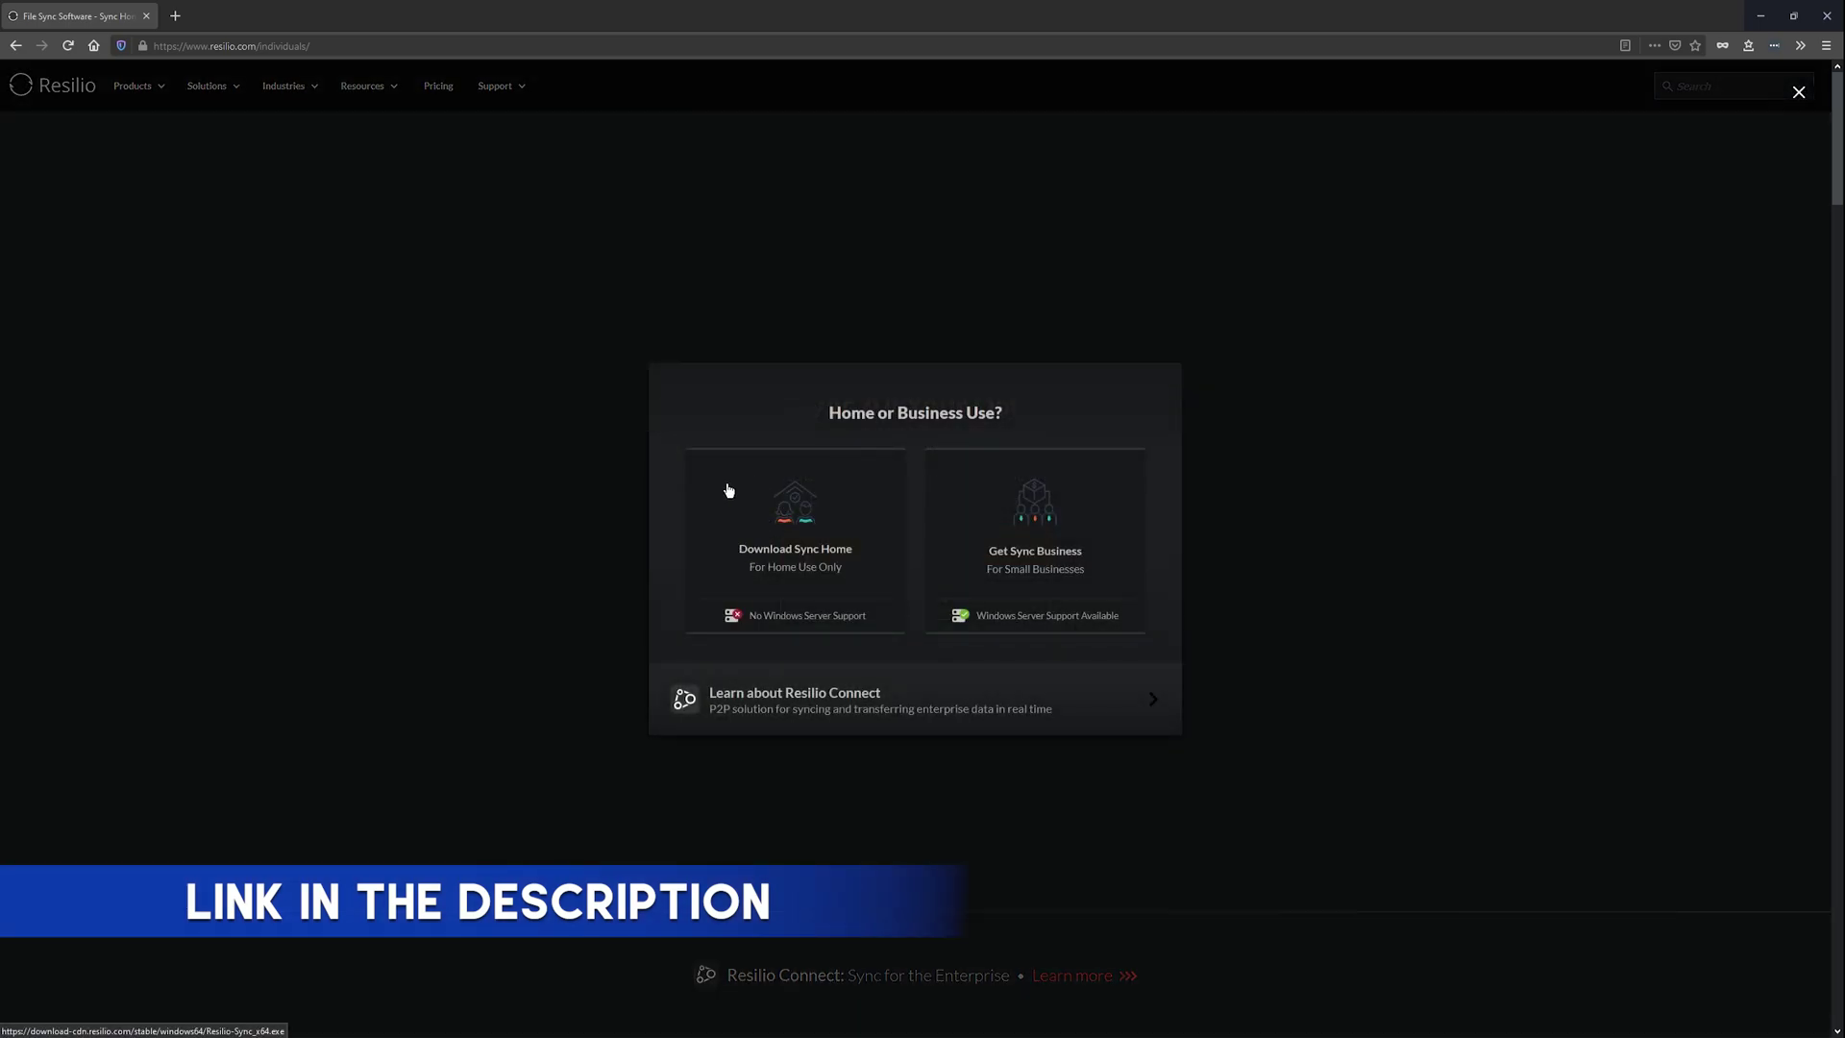
pyautogui.click(506, 465)
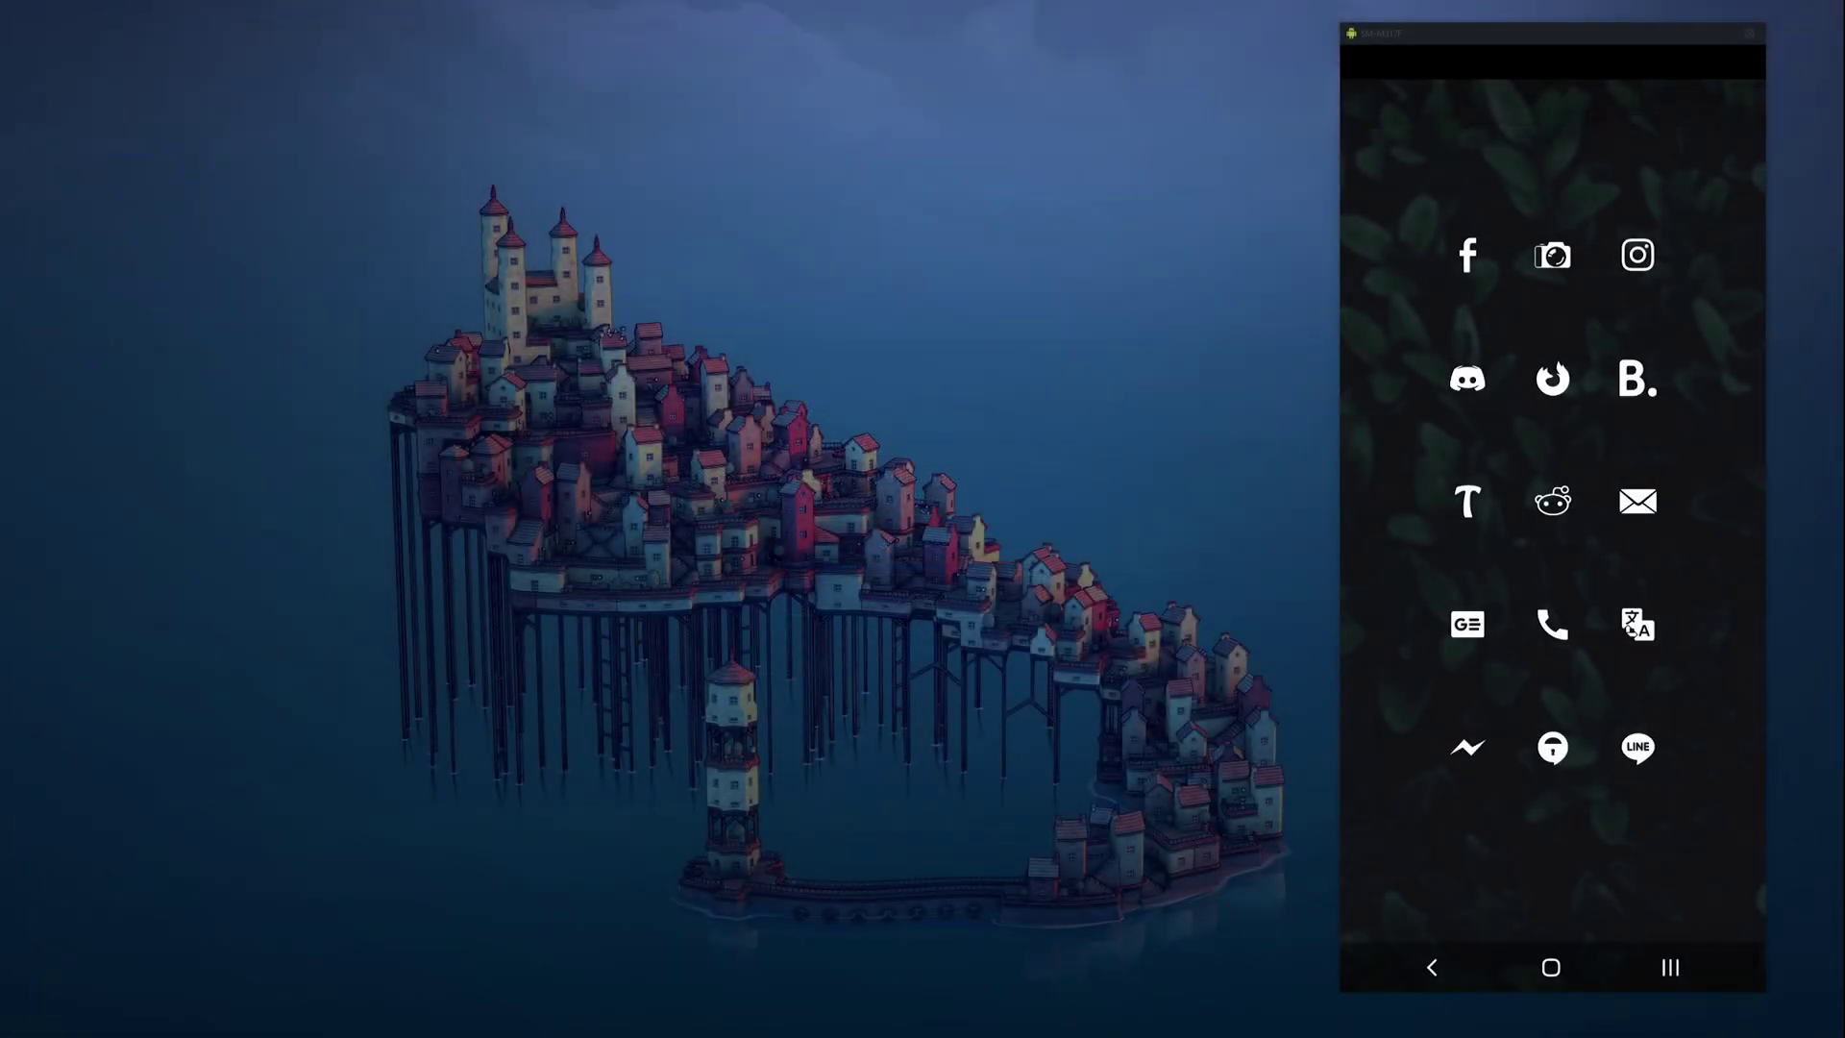
# Open Downloads in File Explorer and run the Resilio-Sync_x64.exe installer
pyautogui.press('super+e')
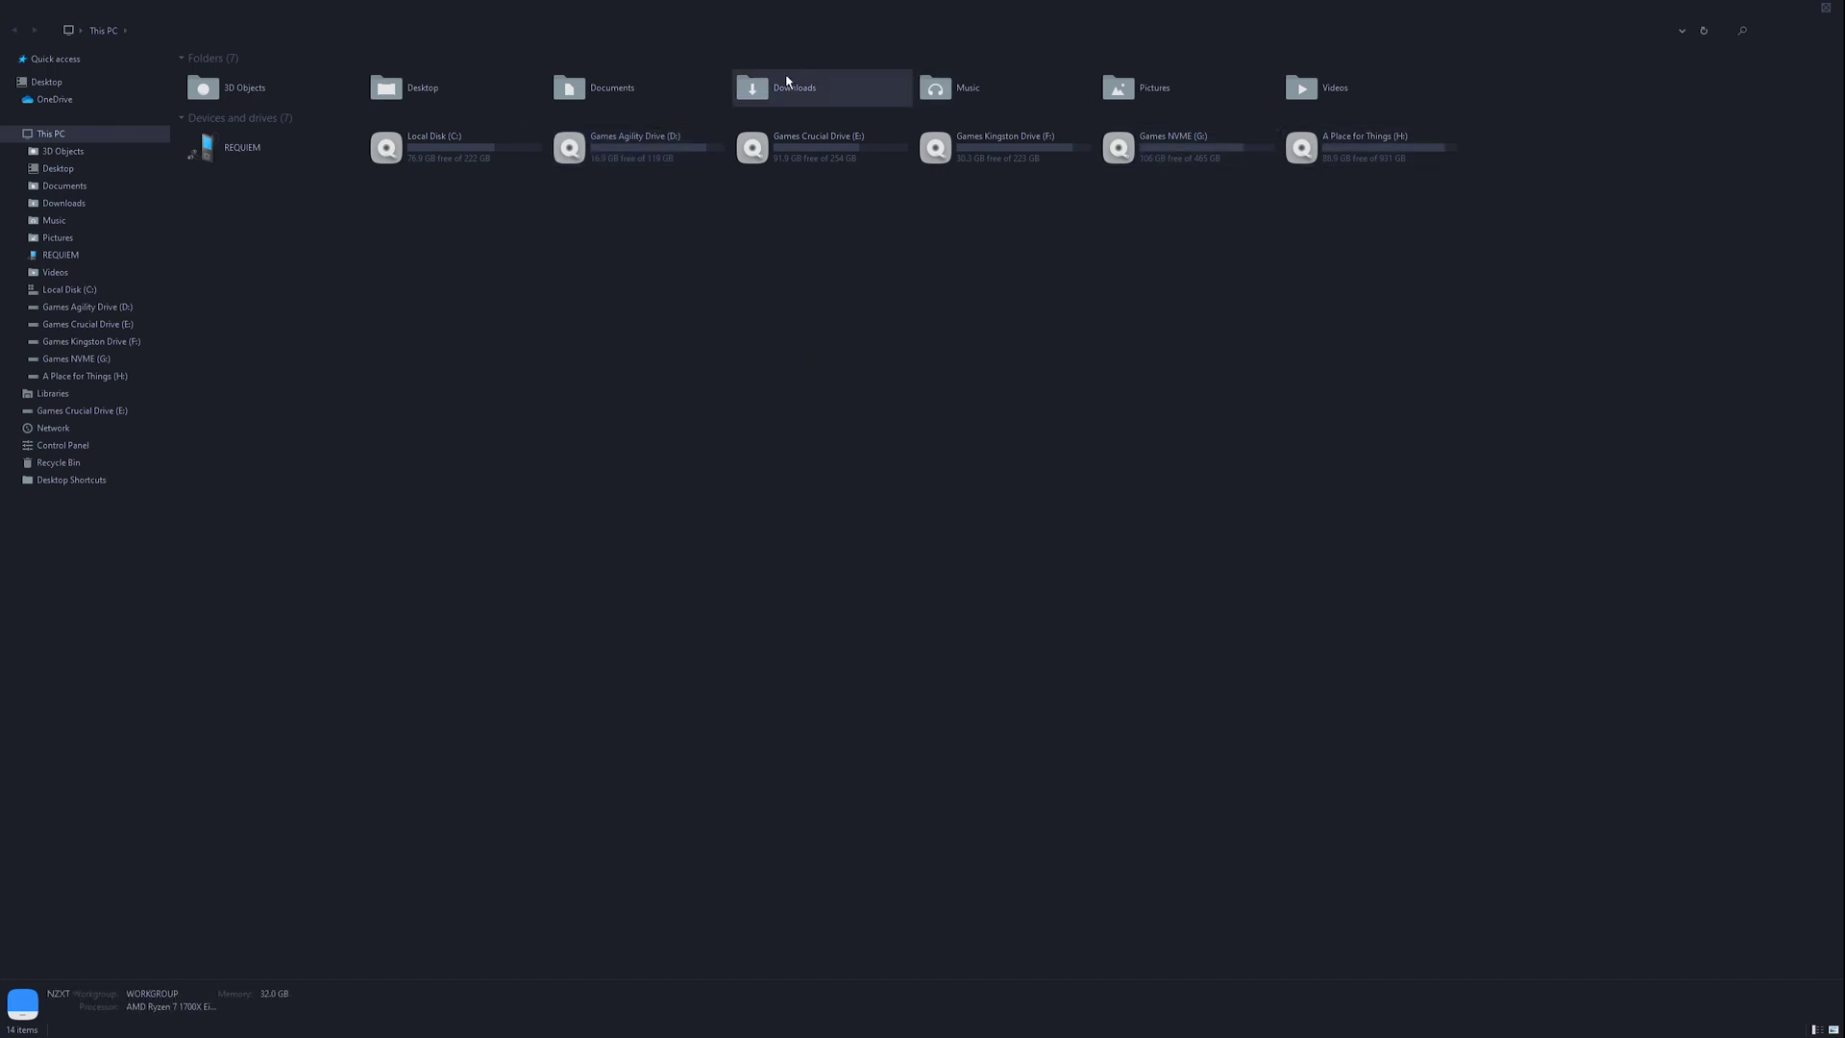
pyautogui.doubleClick(787, 81)
pyautogui.click(301, 91)
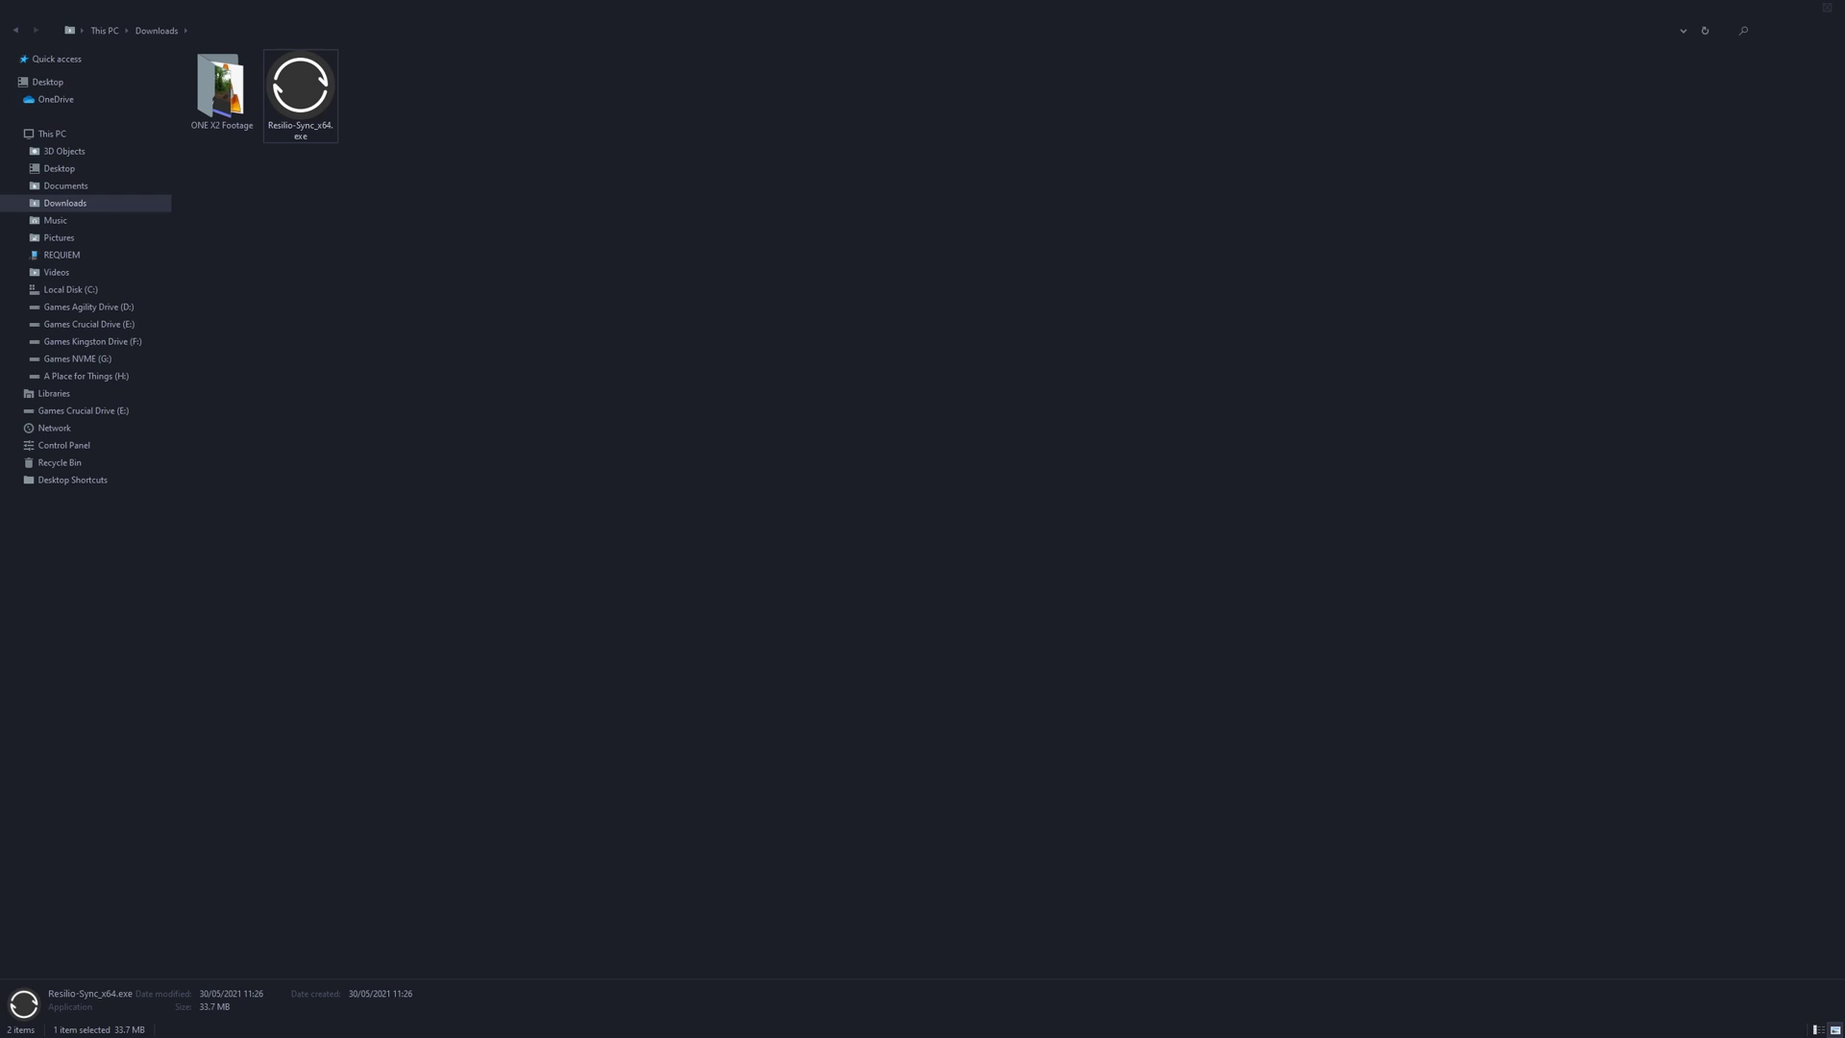
# Accept the privacy policy, terms and home-use licence condition, and finish the welcome setup
pyautogui.moveTo(897, 272); pyautogui.dragTo(960, 257)
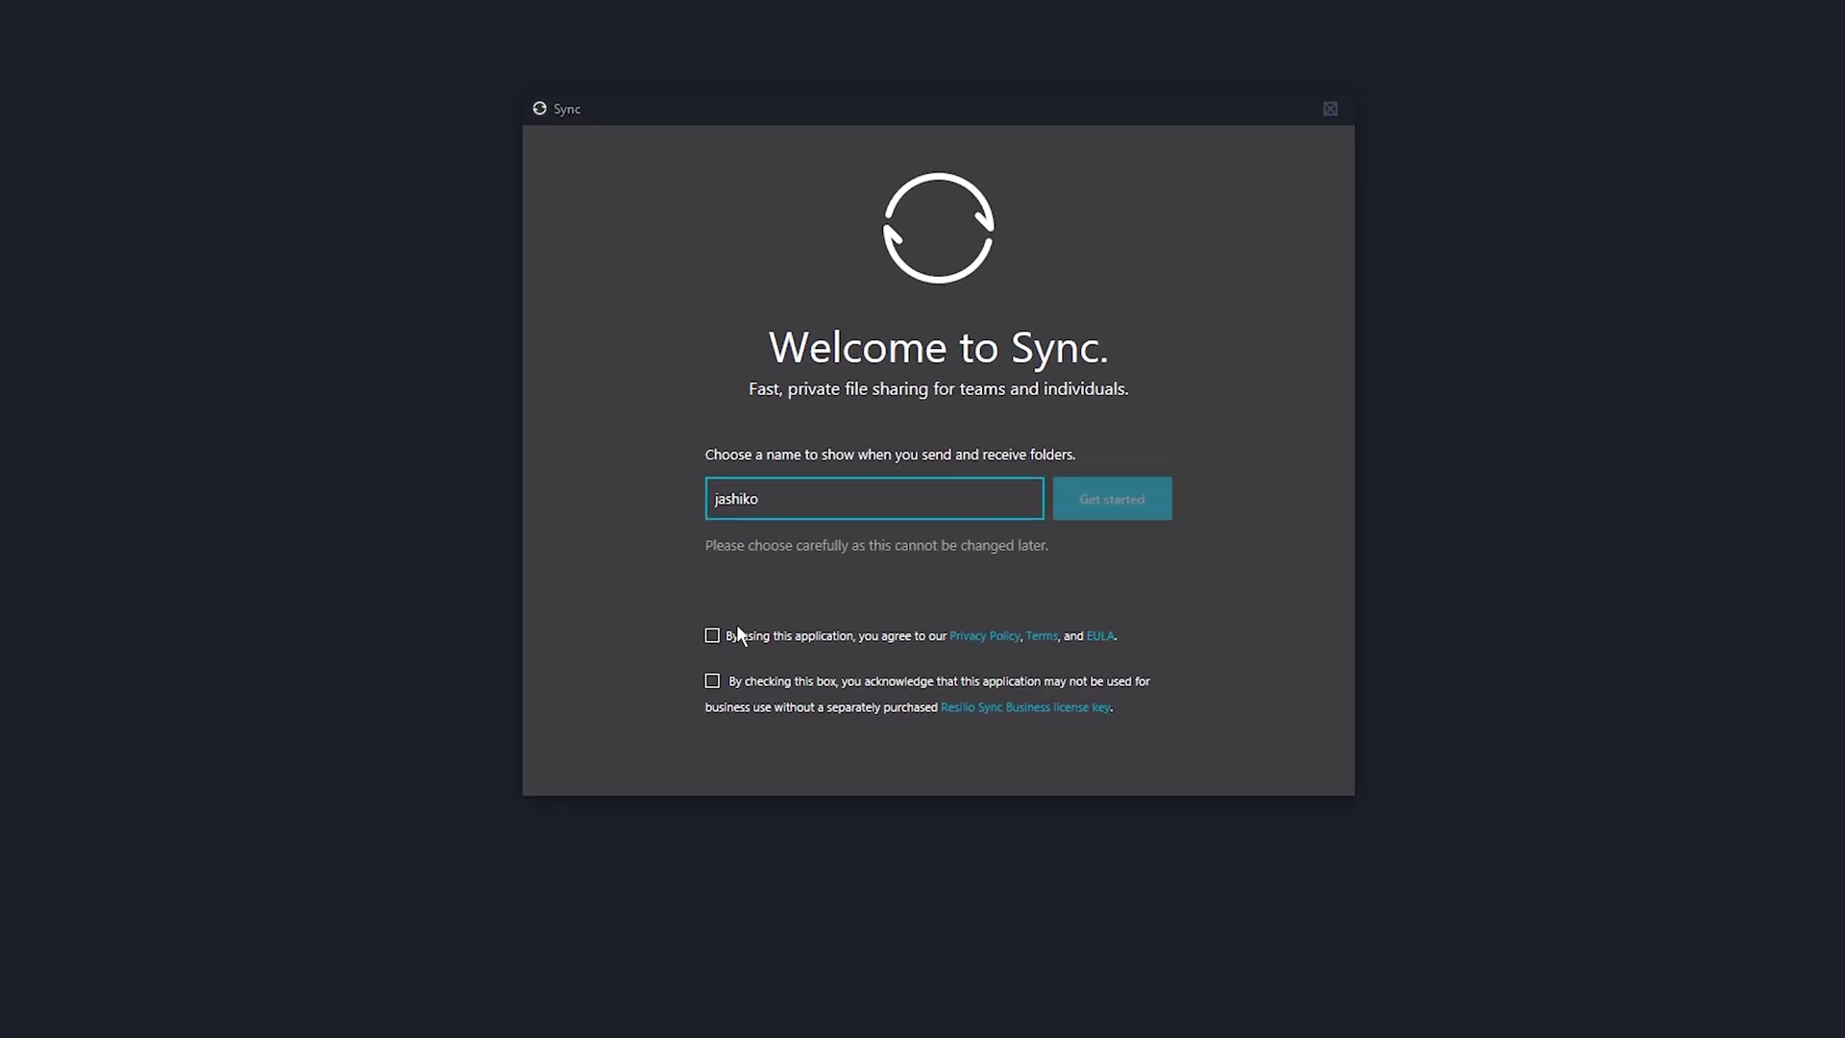
pyautogui.click(712, 636)
pyautogui.click(712, 681)
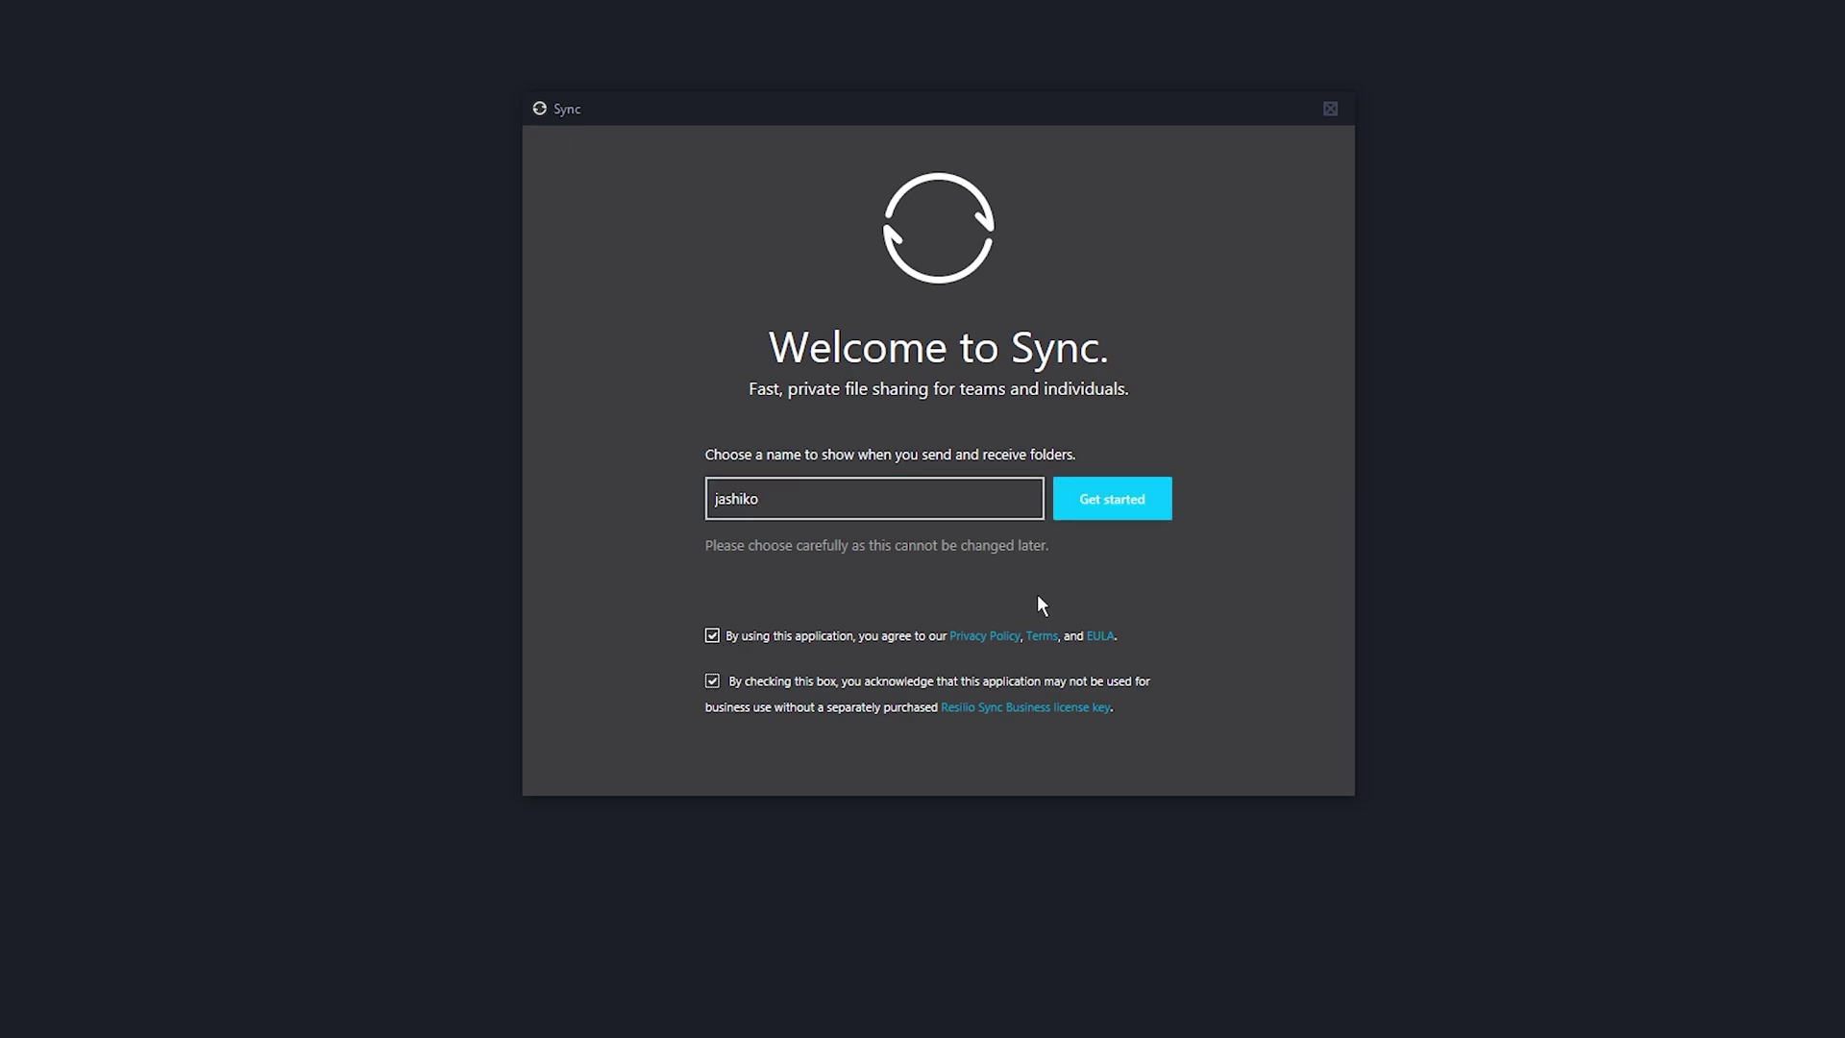
pyautogui.click(1105, 499)
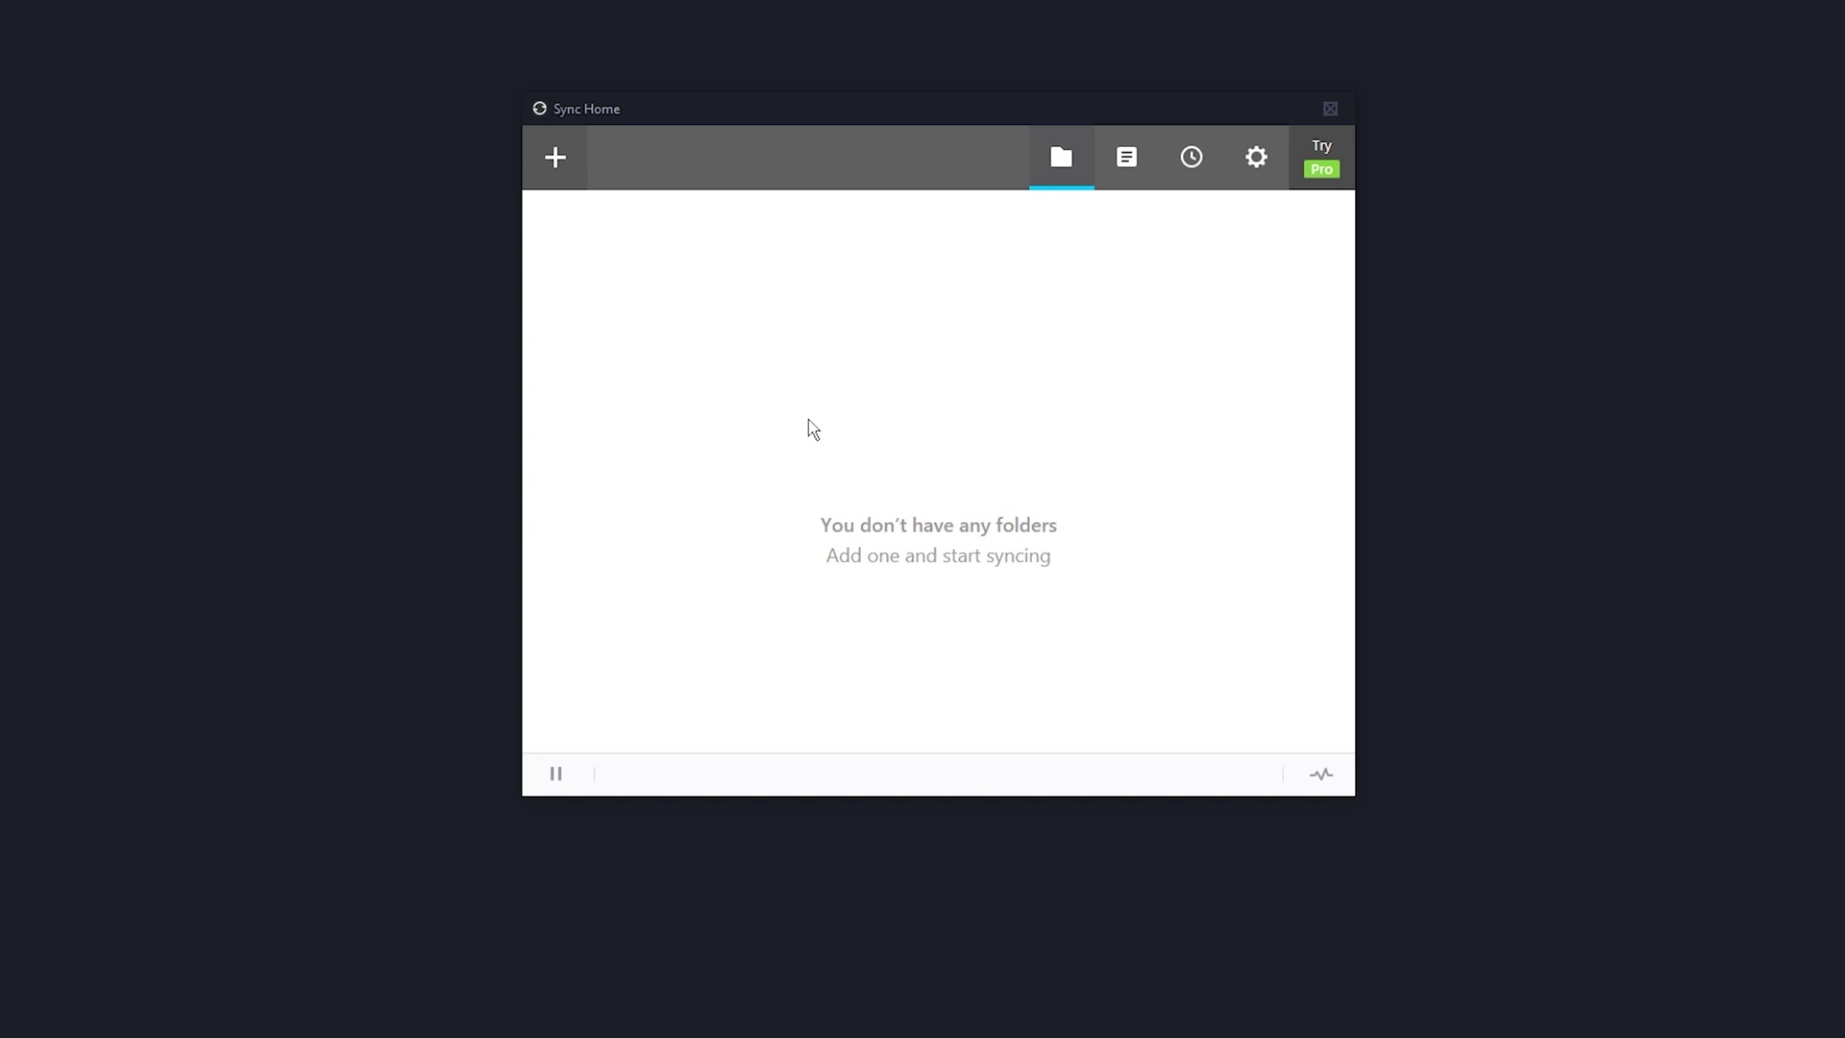
# Dismiss the Sync Newsletter popup and bring up the add-folder options
pyautogui.click(572, 165)
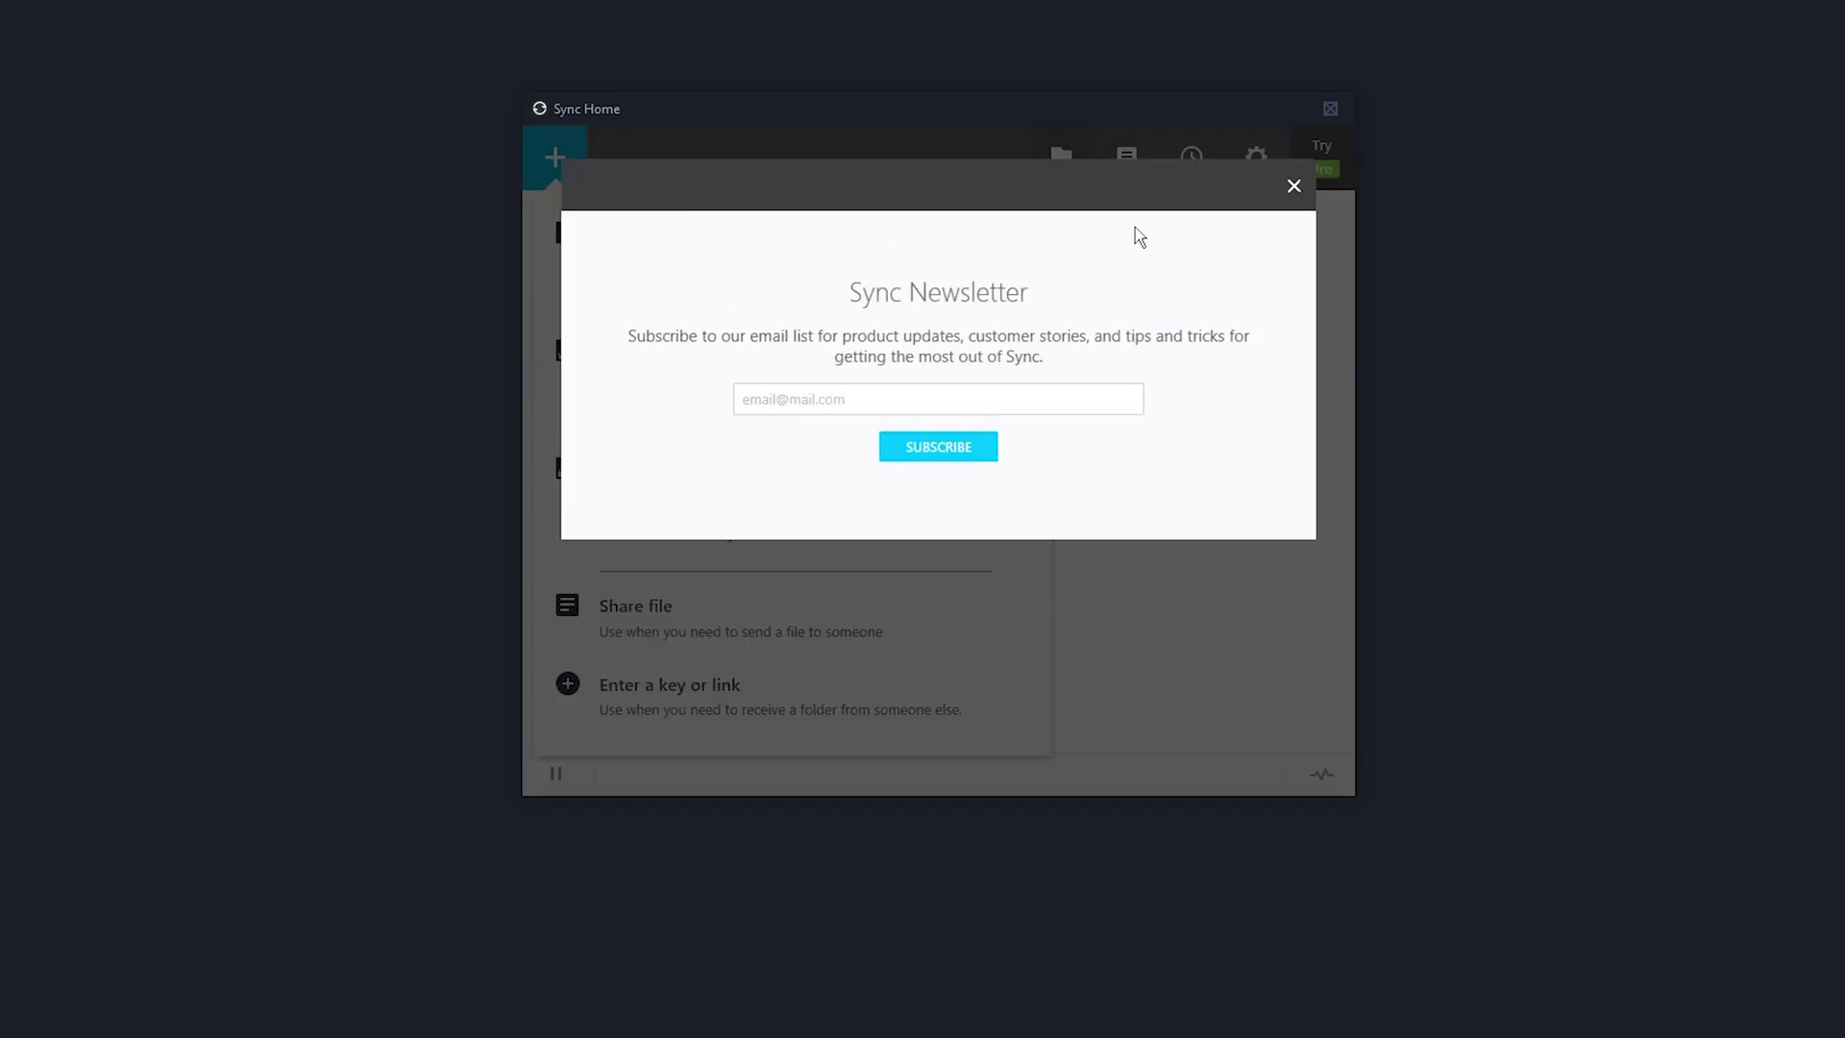
pyautogui.click(1293, 189)
pyautogui.click(548, 169)
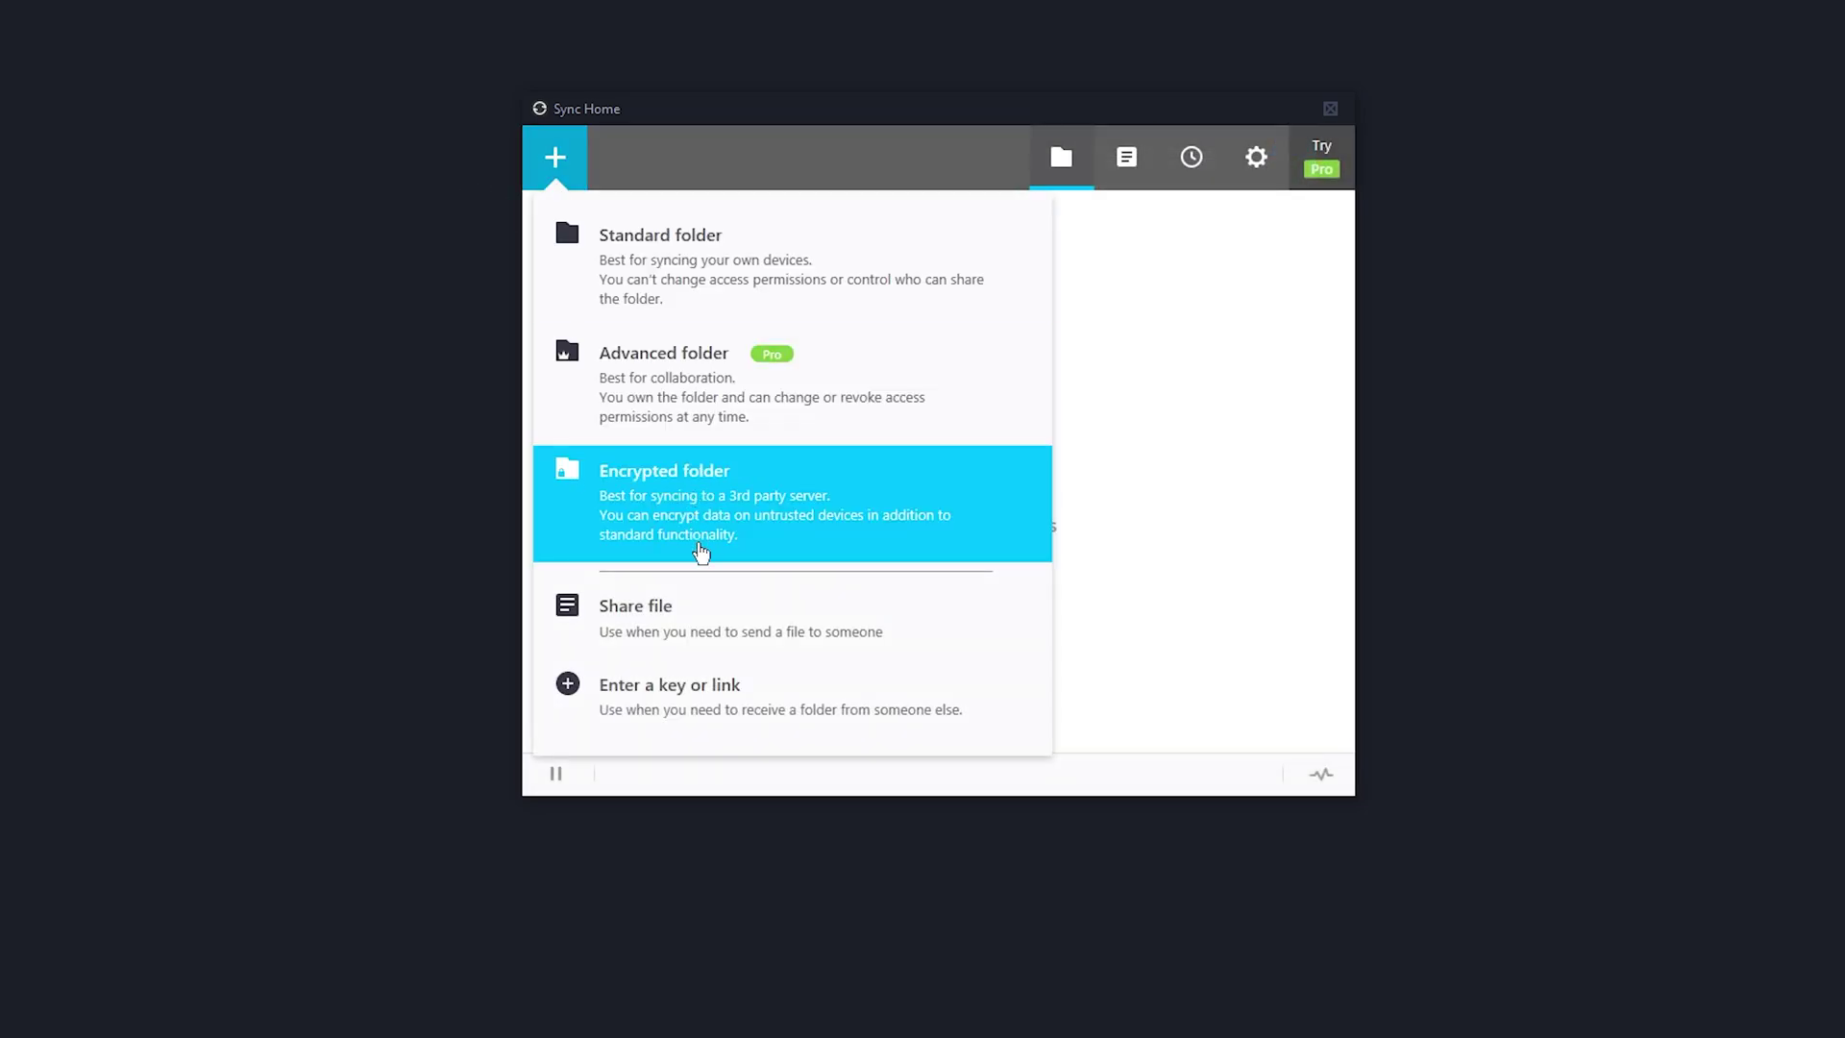
# Add a standard folder by creating 'Resilio Sync' inside Downloads and selecting it
pyautogui.click(676, 250)
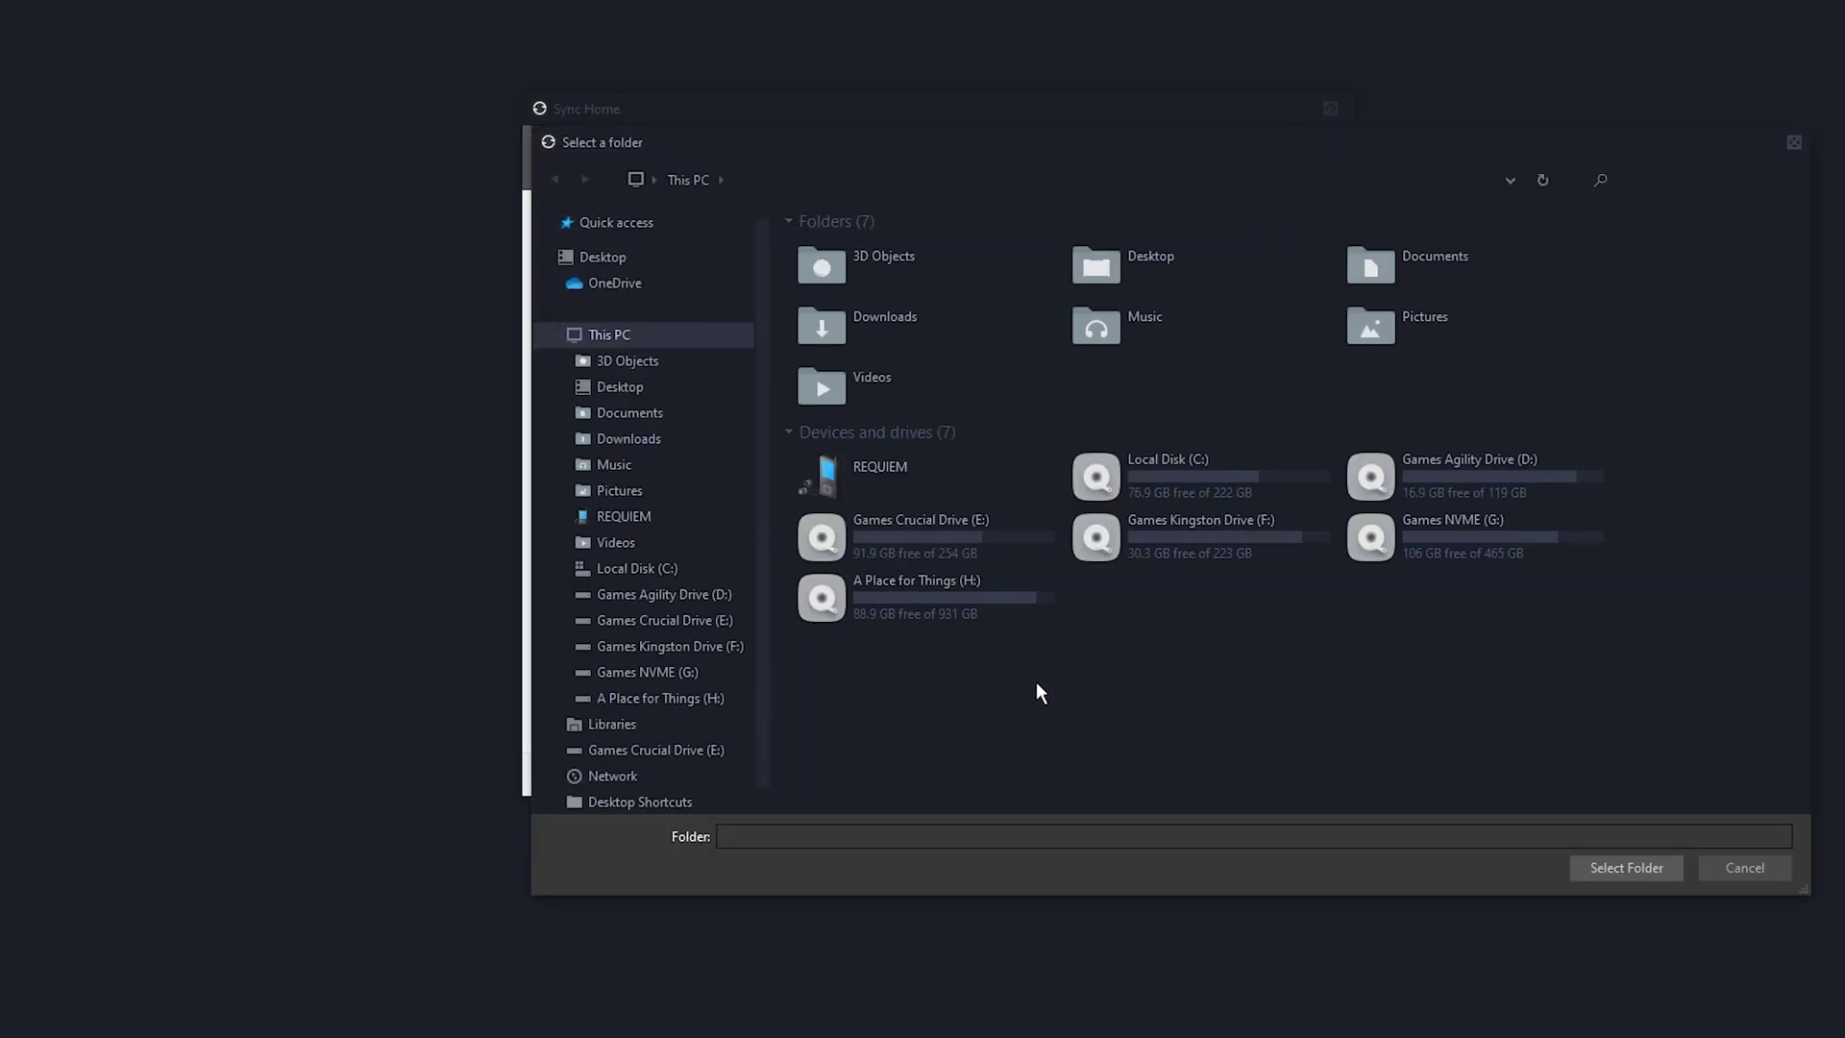
pyautogui.doubleClick(878, 326)
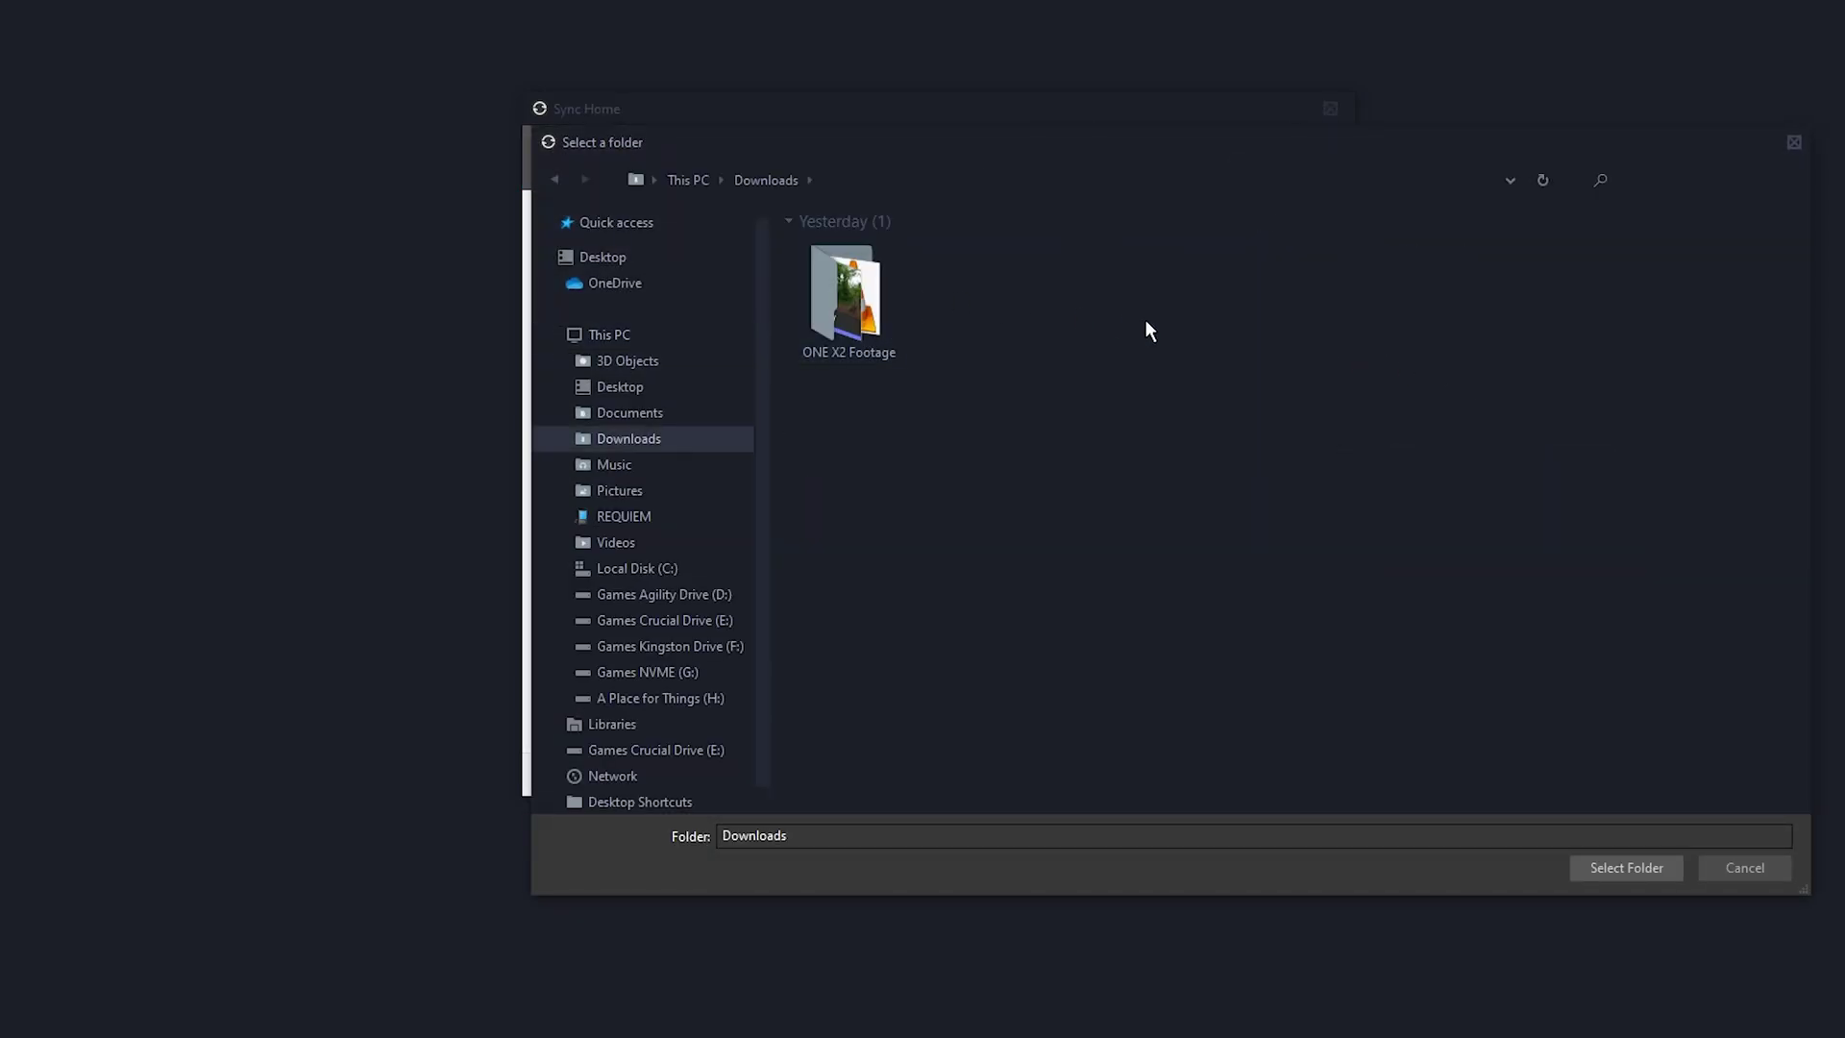
pyautogui.rightClick(1076, 312)
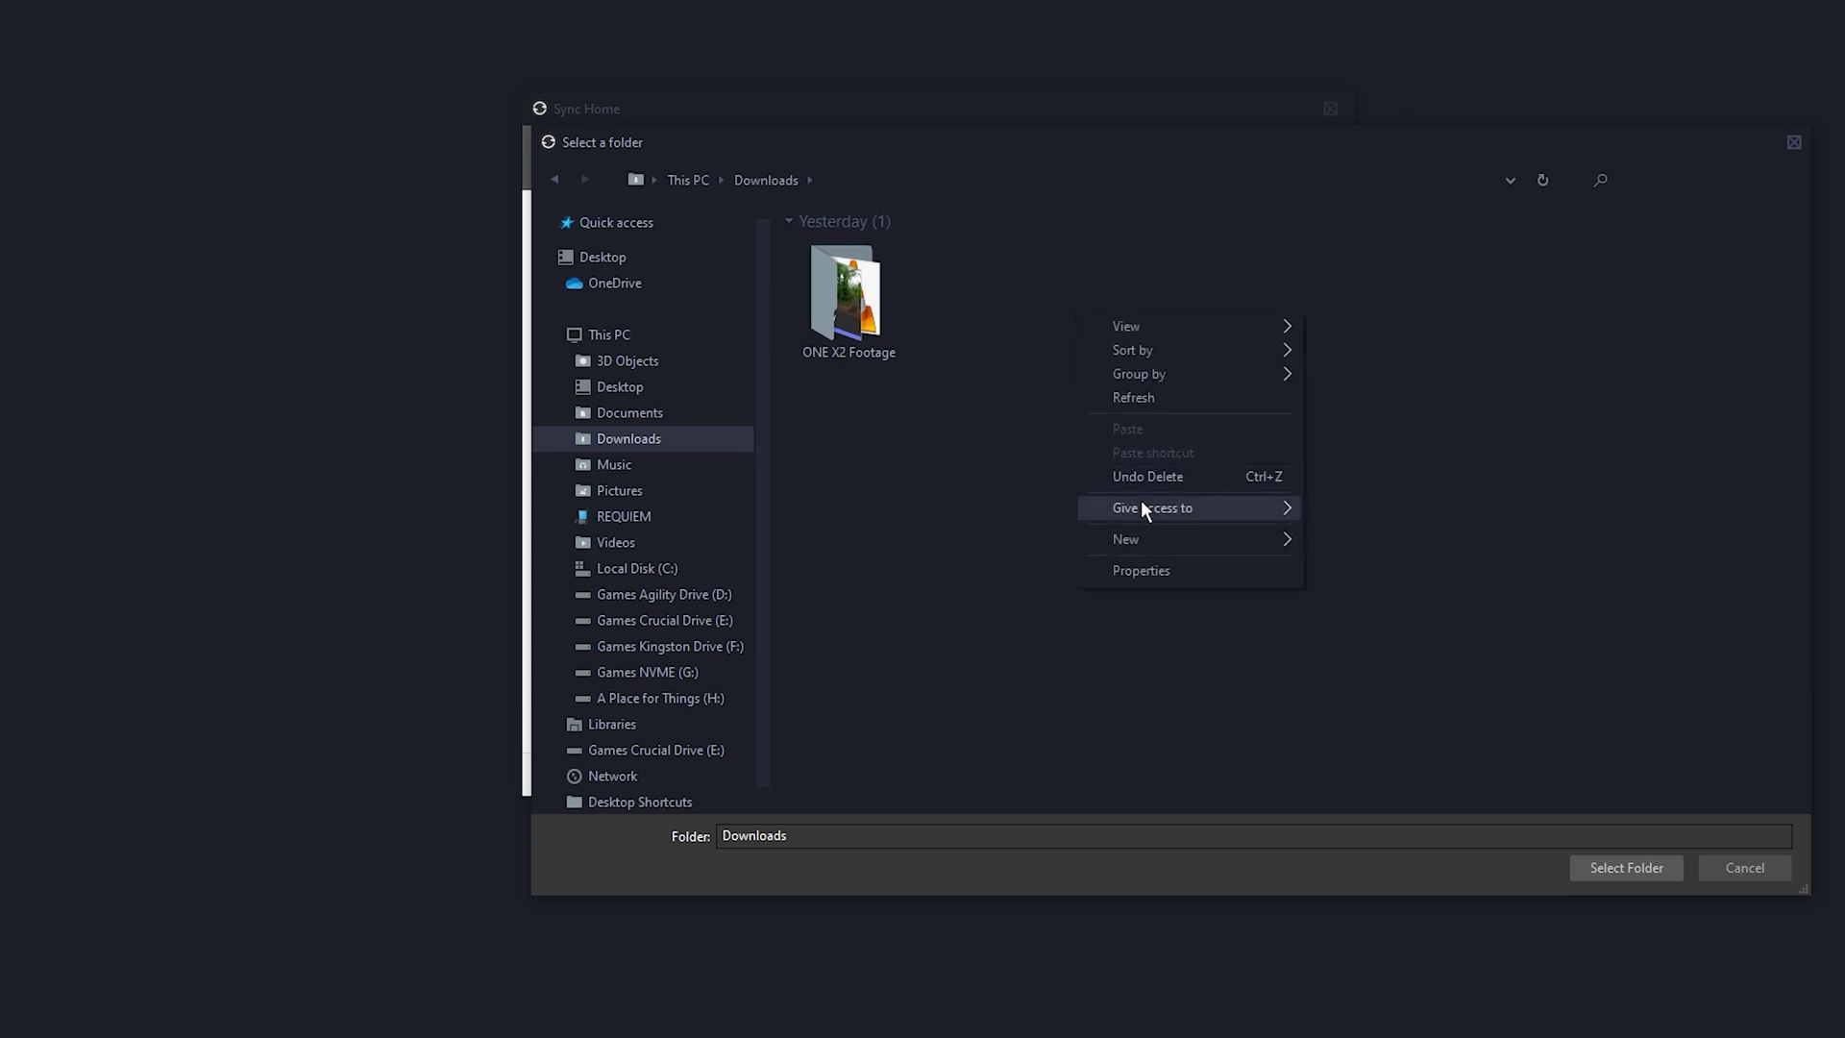
pyautogui.moveTo(1164, 543)
pyautogui.click(1331, 546)
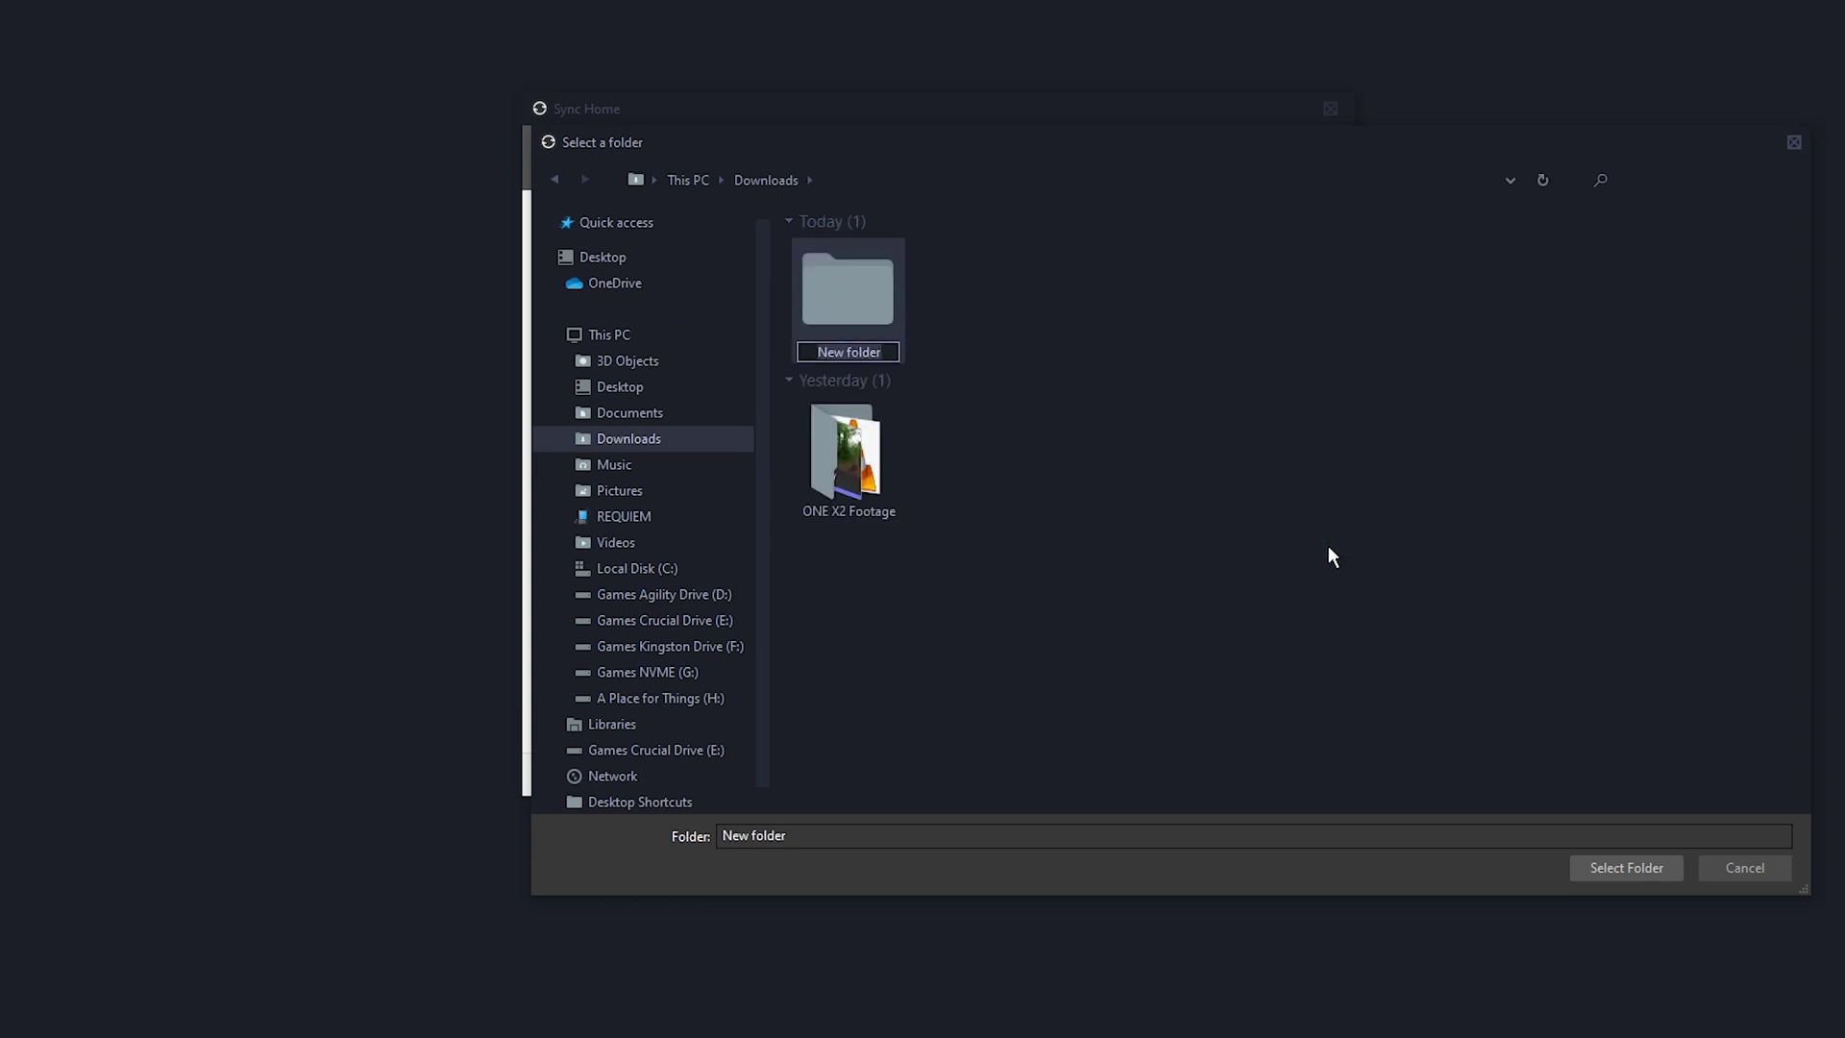
pyautogui.write('Resilio Sync')
pyautogui.press('Return')
pyautogui.doubleClick(872, 295)
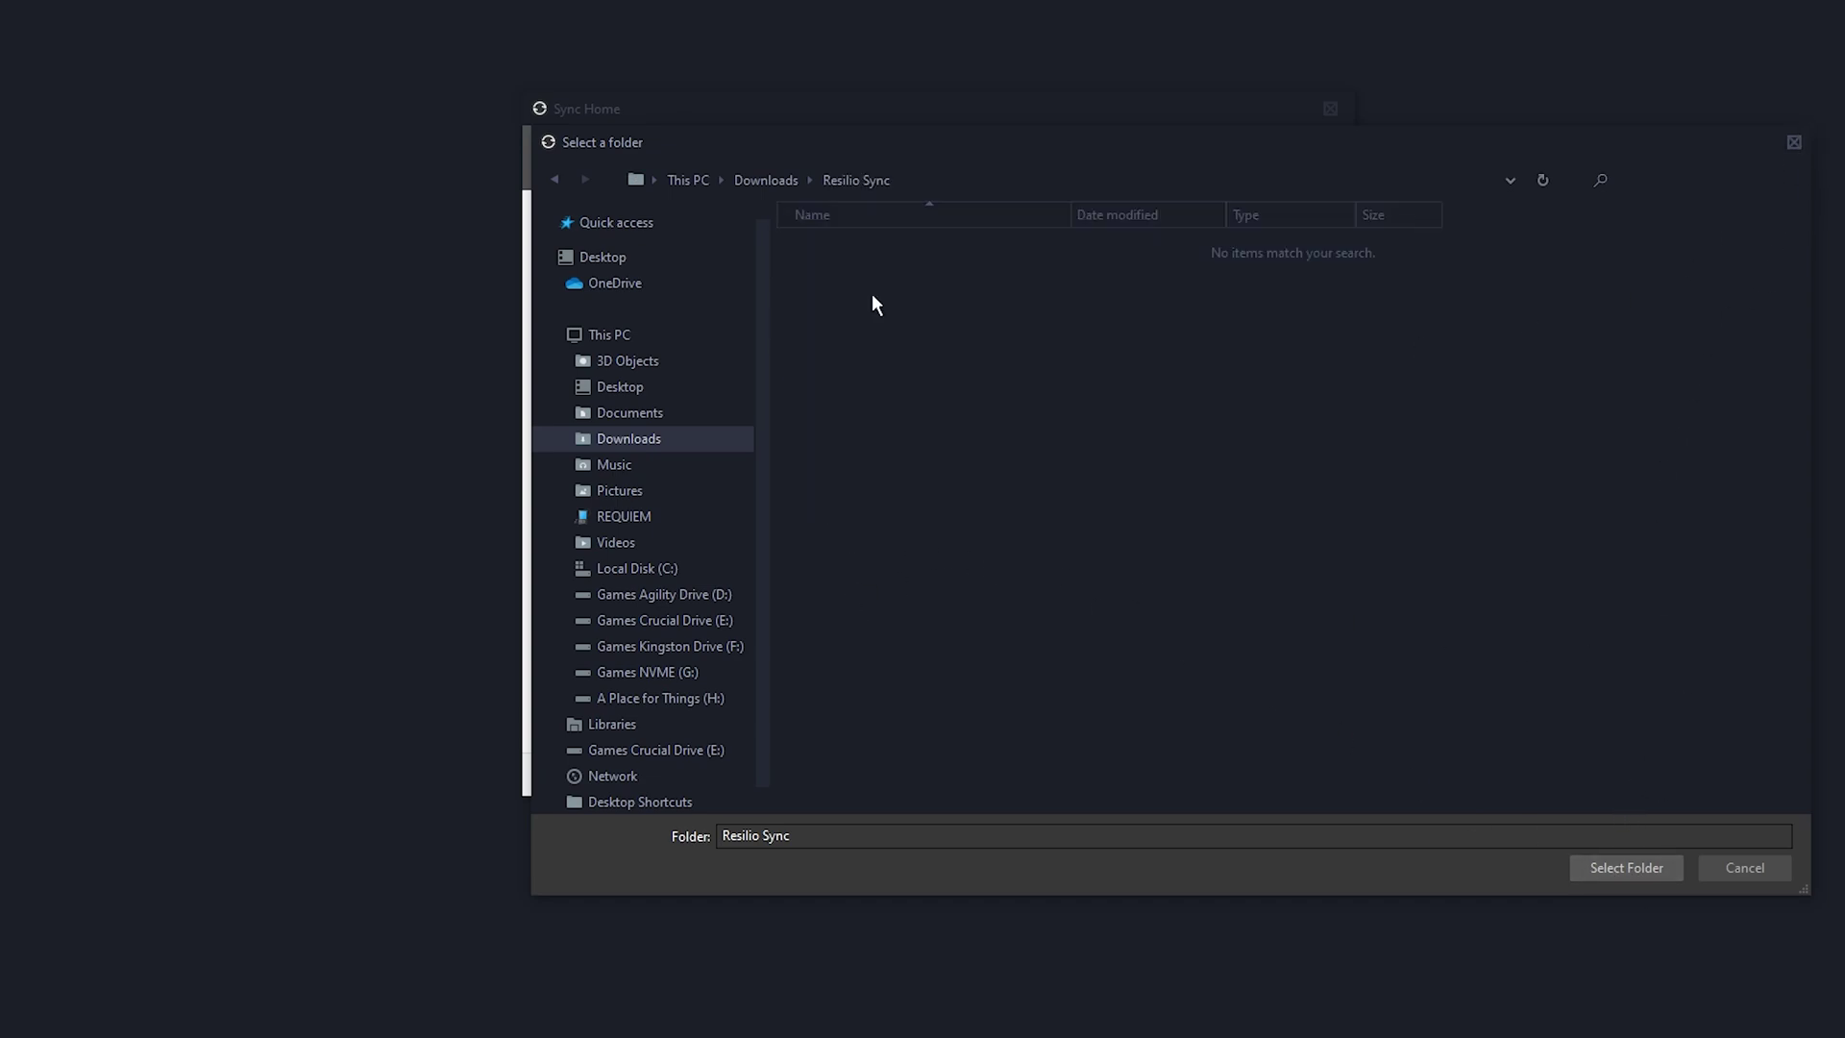
pyautogui.click(1619, 869)
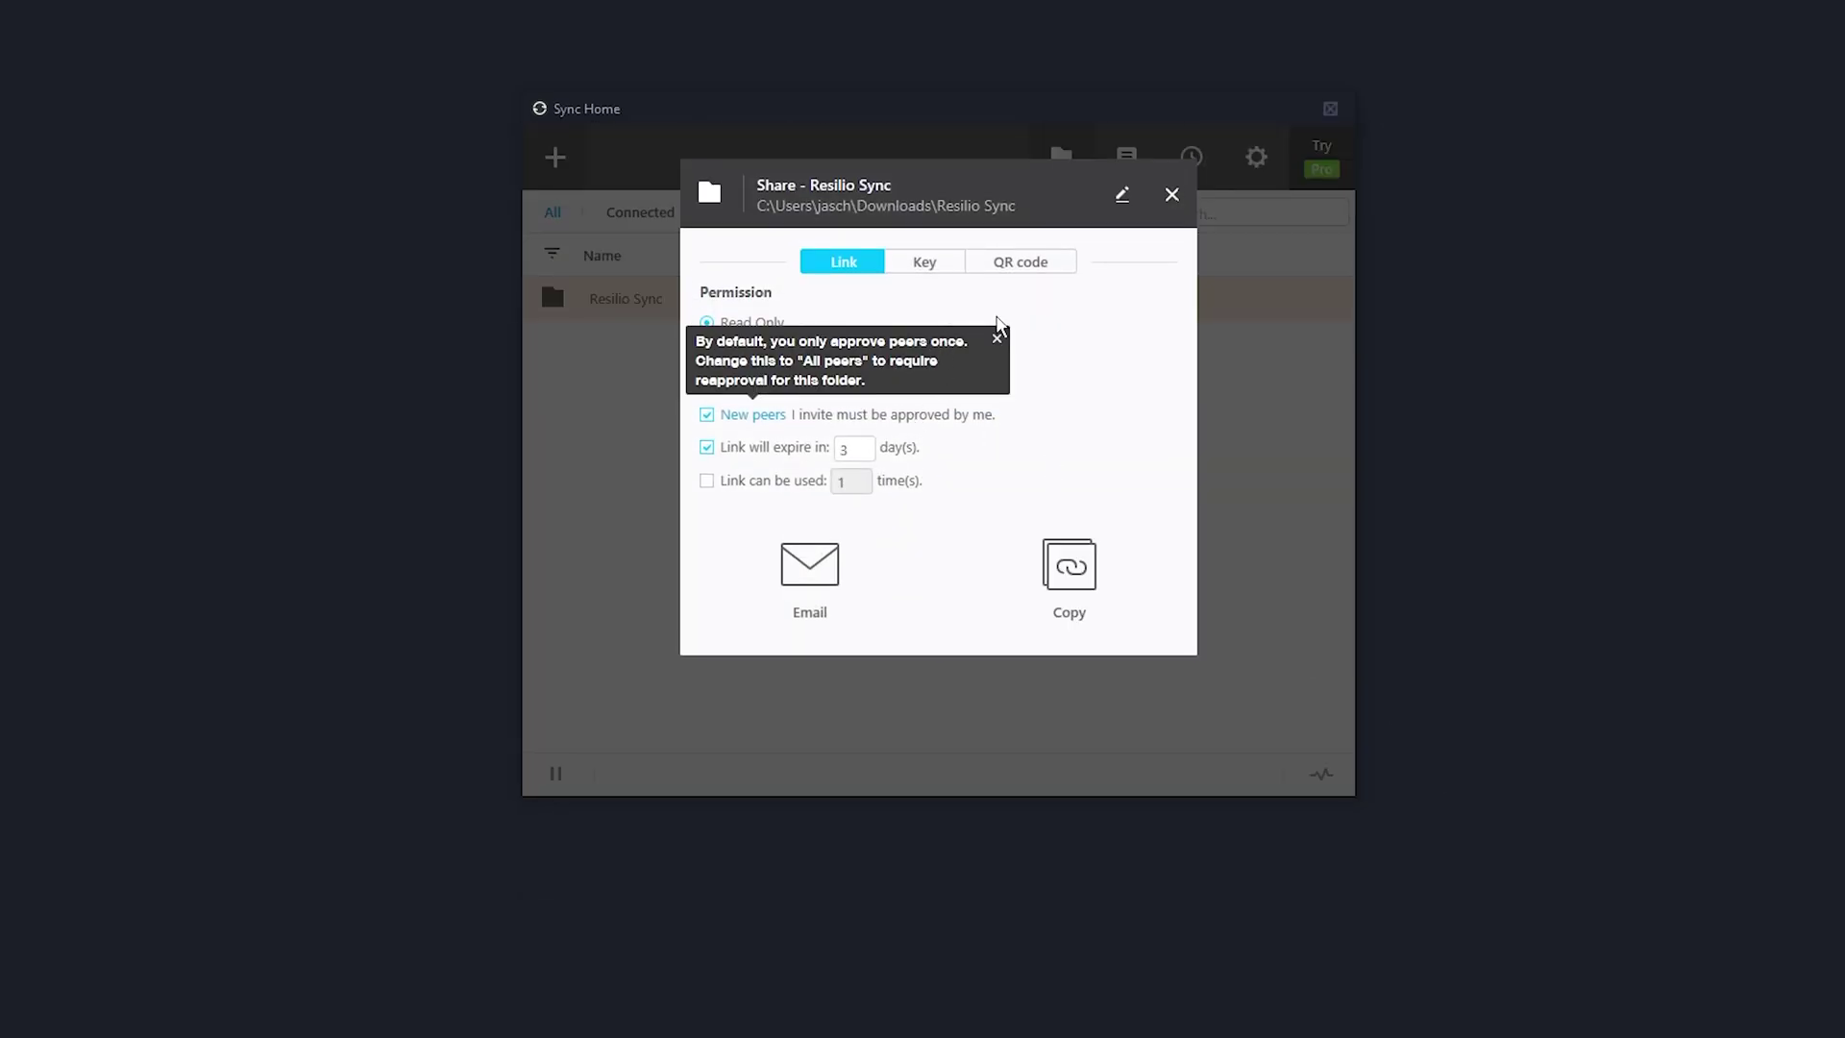
# Dismiss the peer-approval tip and display the folder's Read & Write share QR code
pyautogui.click(996, 339)
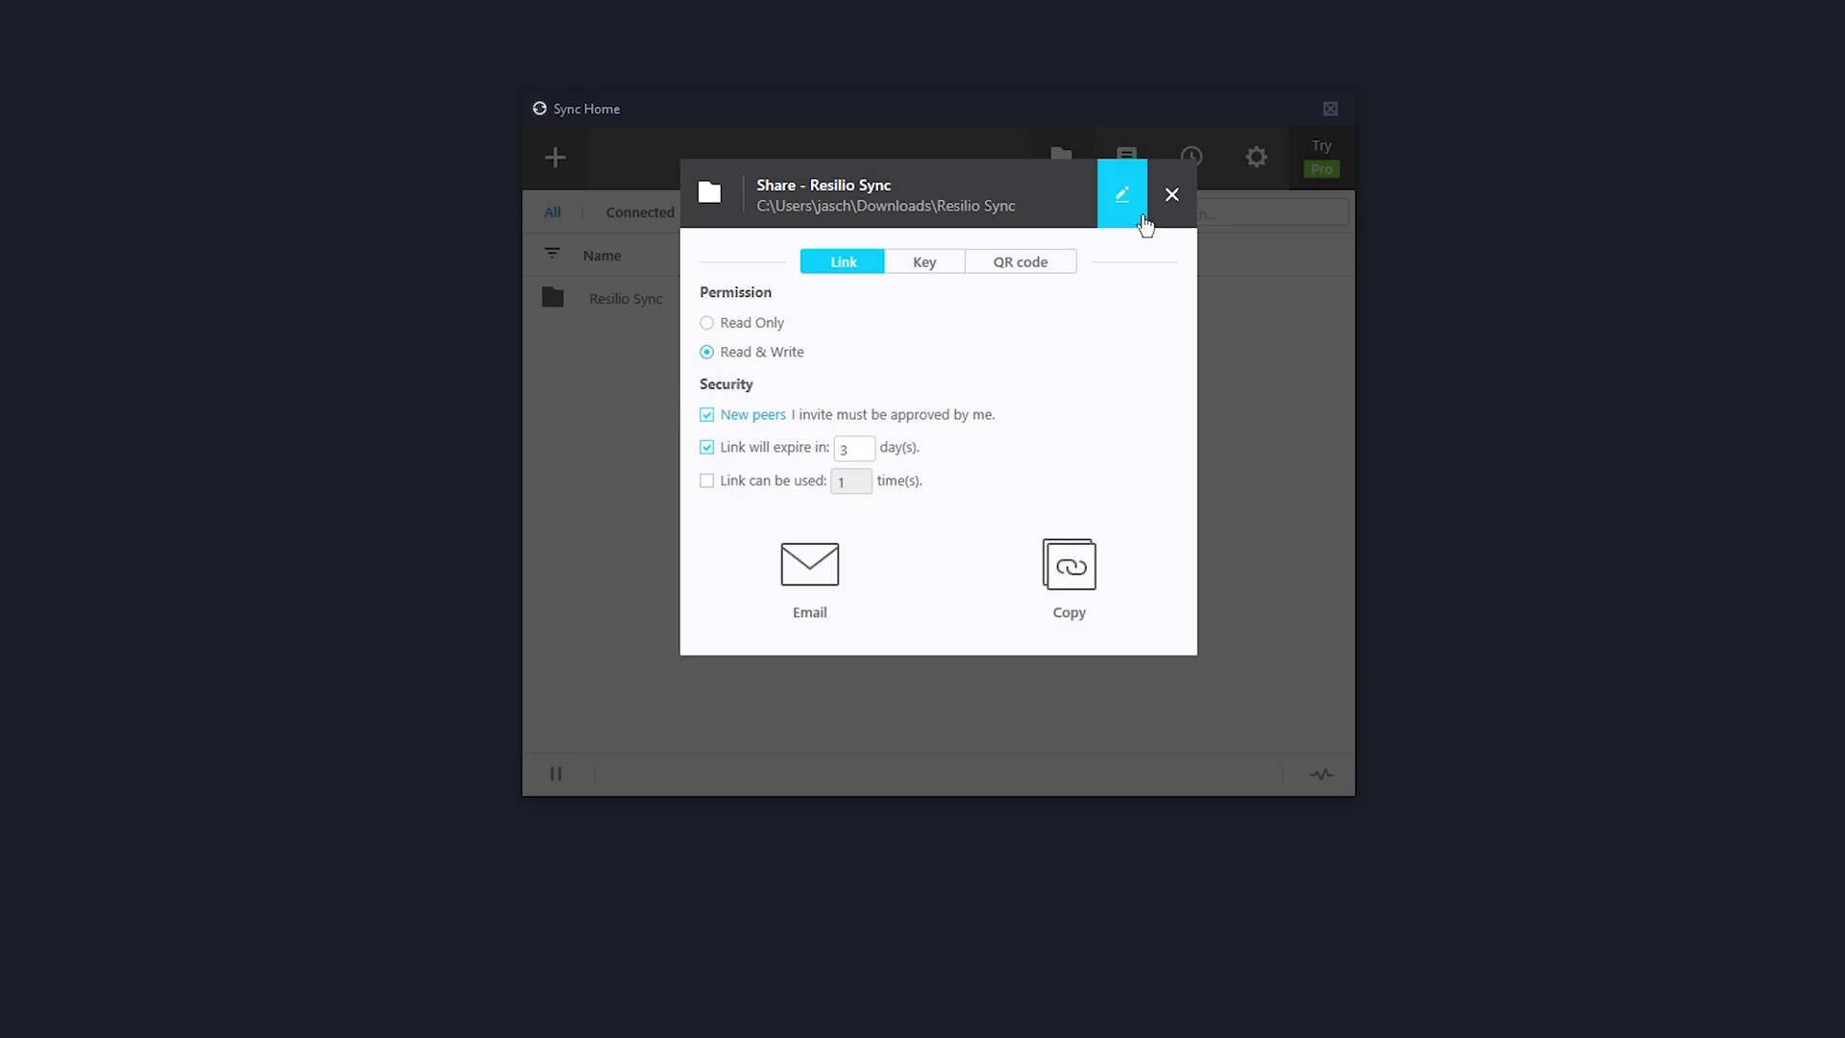
pyautogui.click(1028, 267)
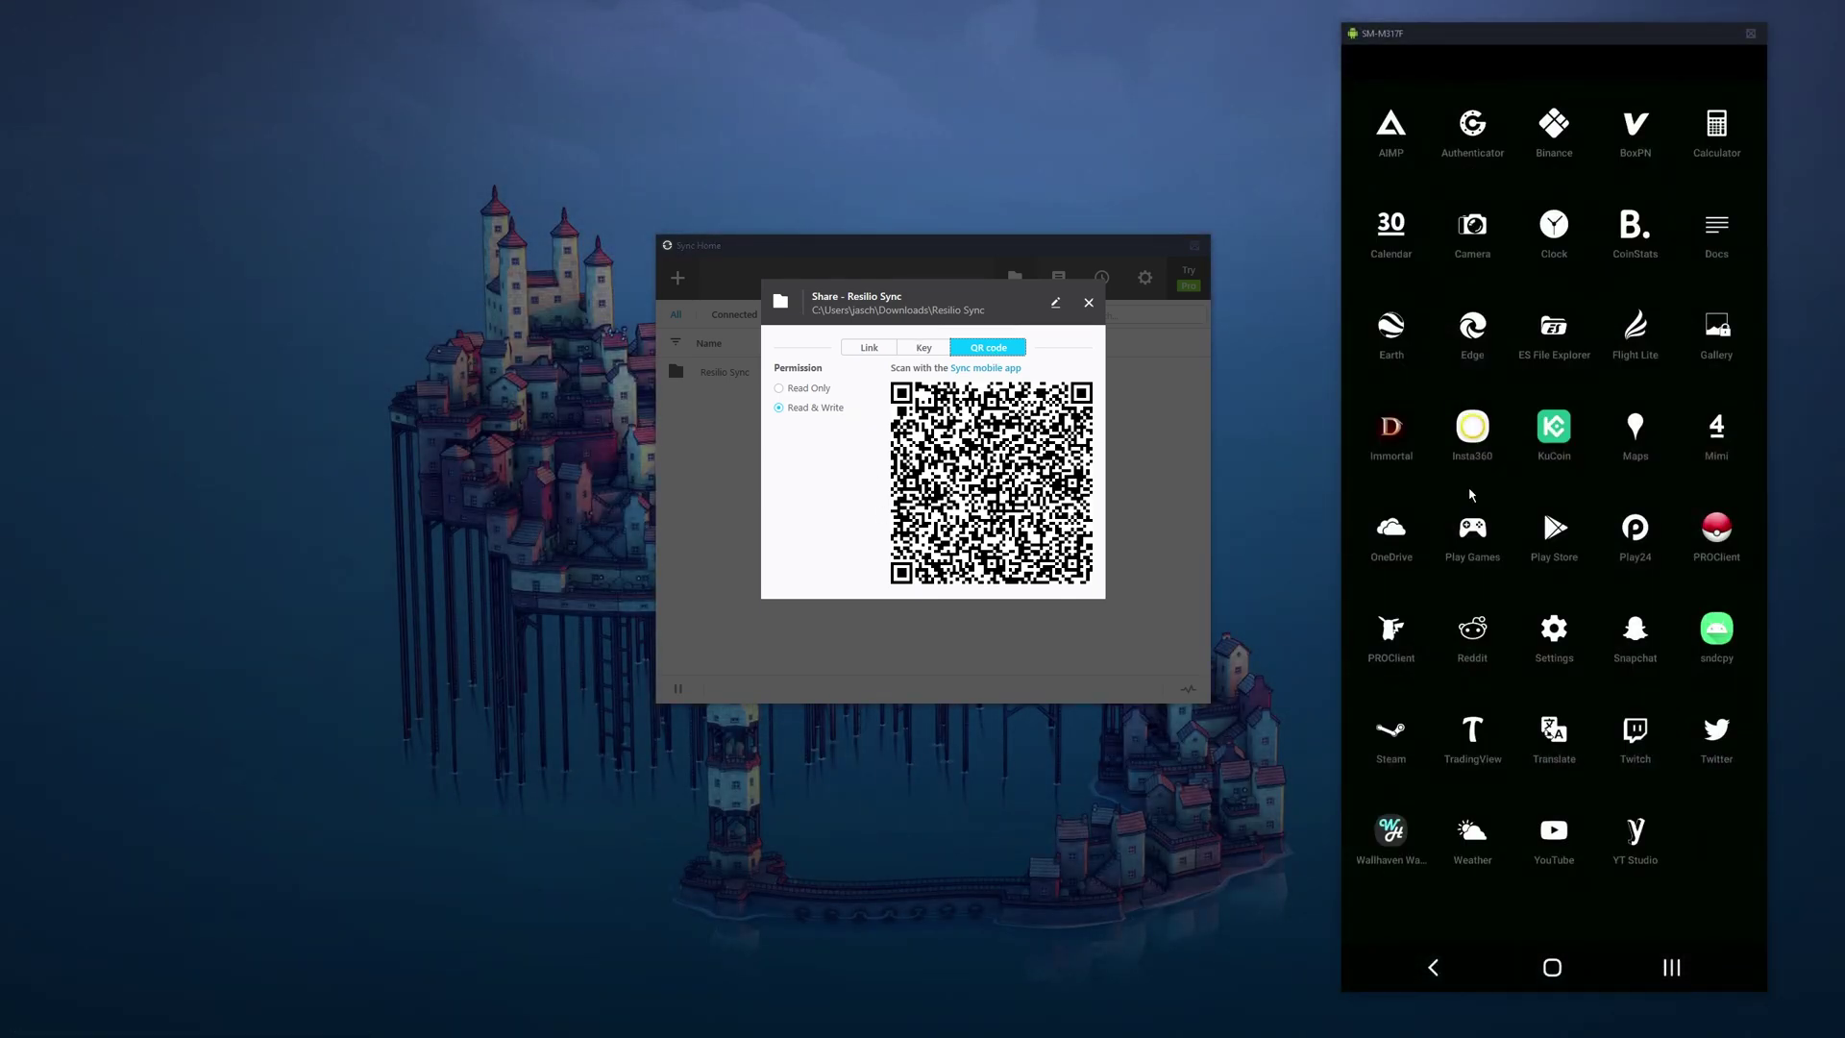
# Find Resilio Sync in the Play Store by searching 'resilio', install it, and launch it
pyautogui.click(1562, 547)
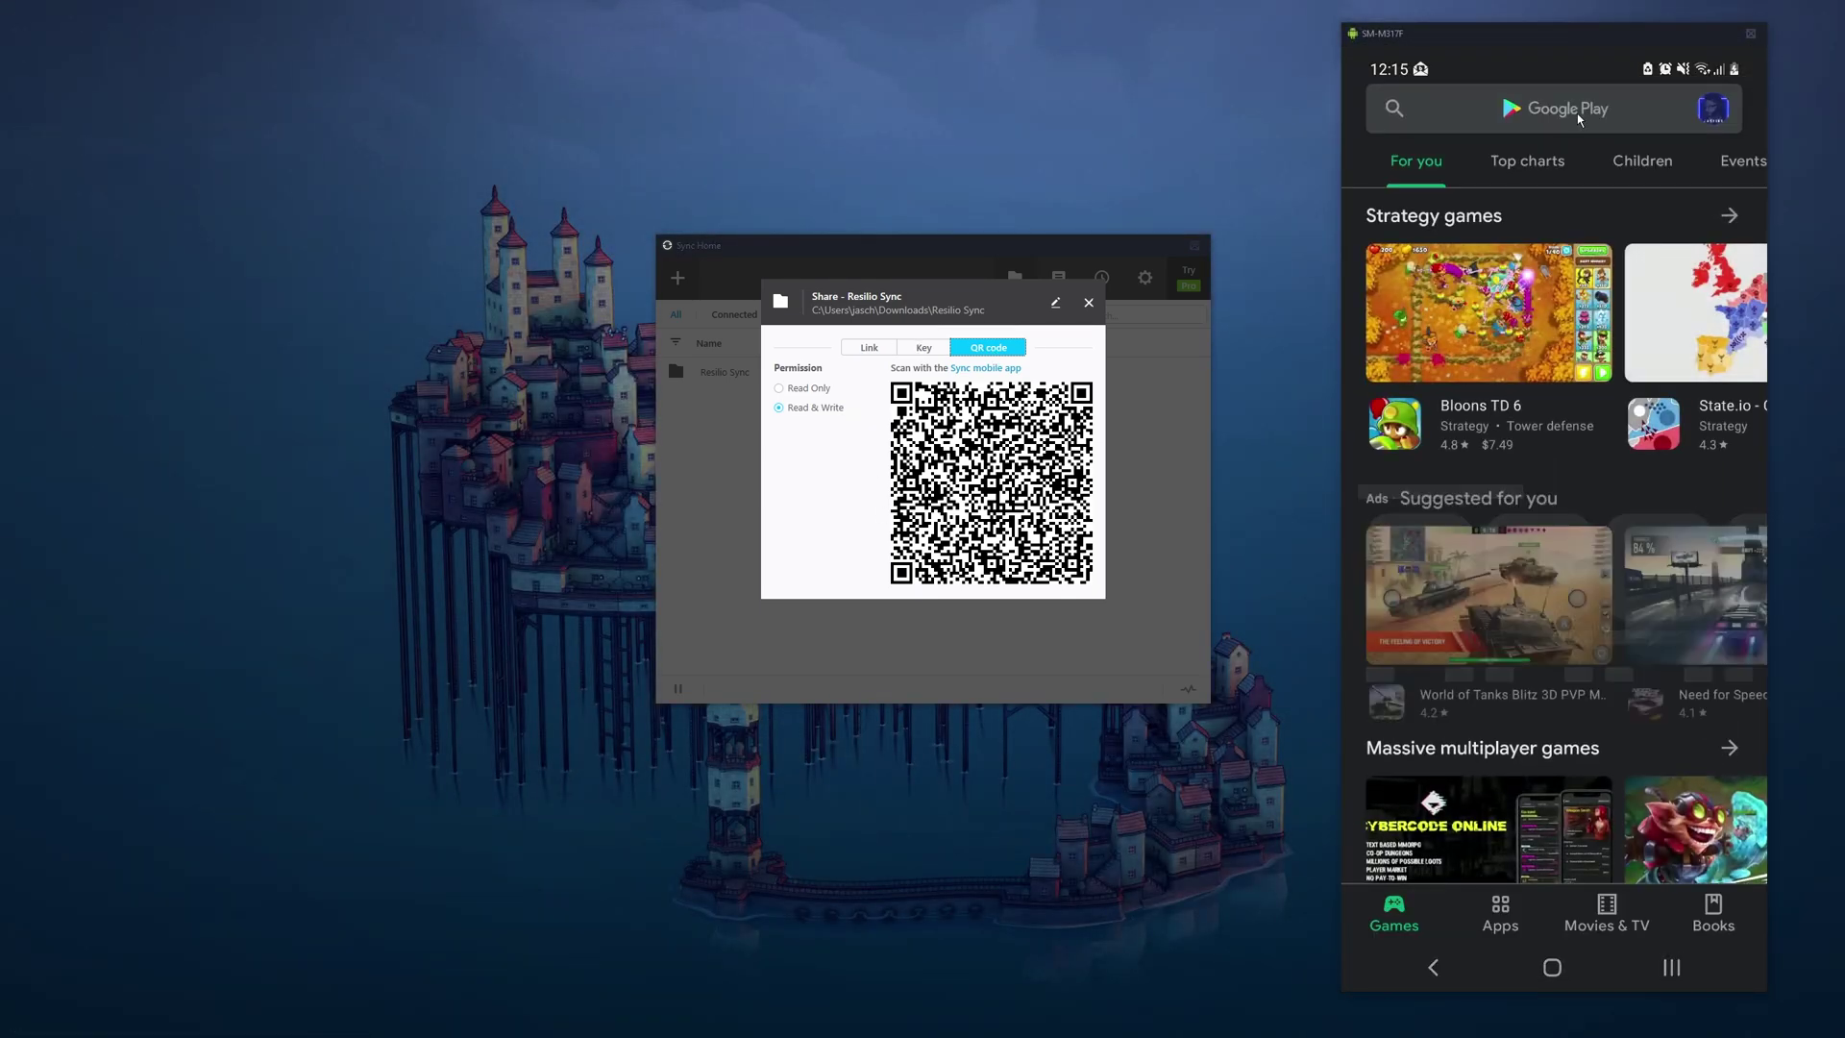
pyautogui.click(1576, 112)
pyautogui.write('resi')
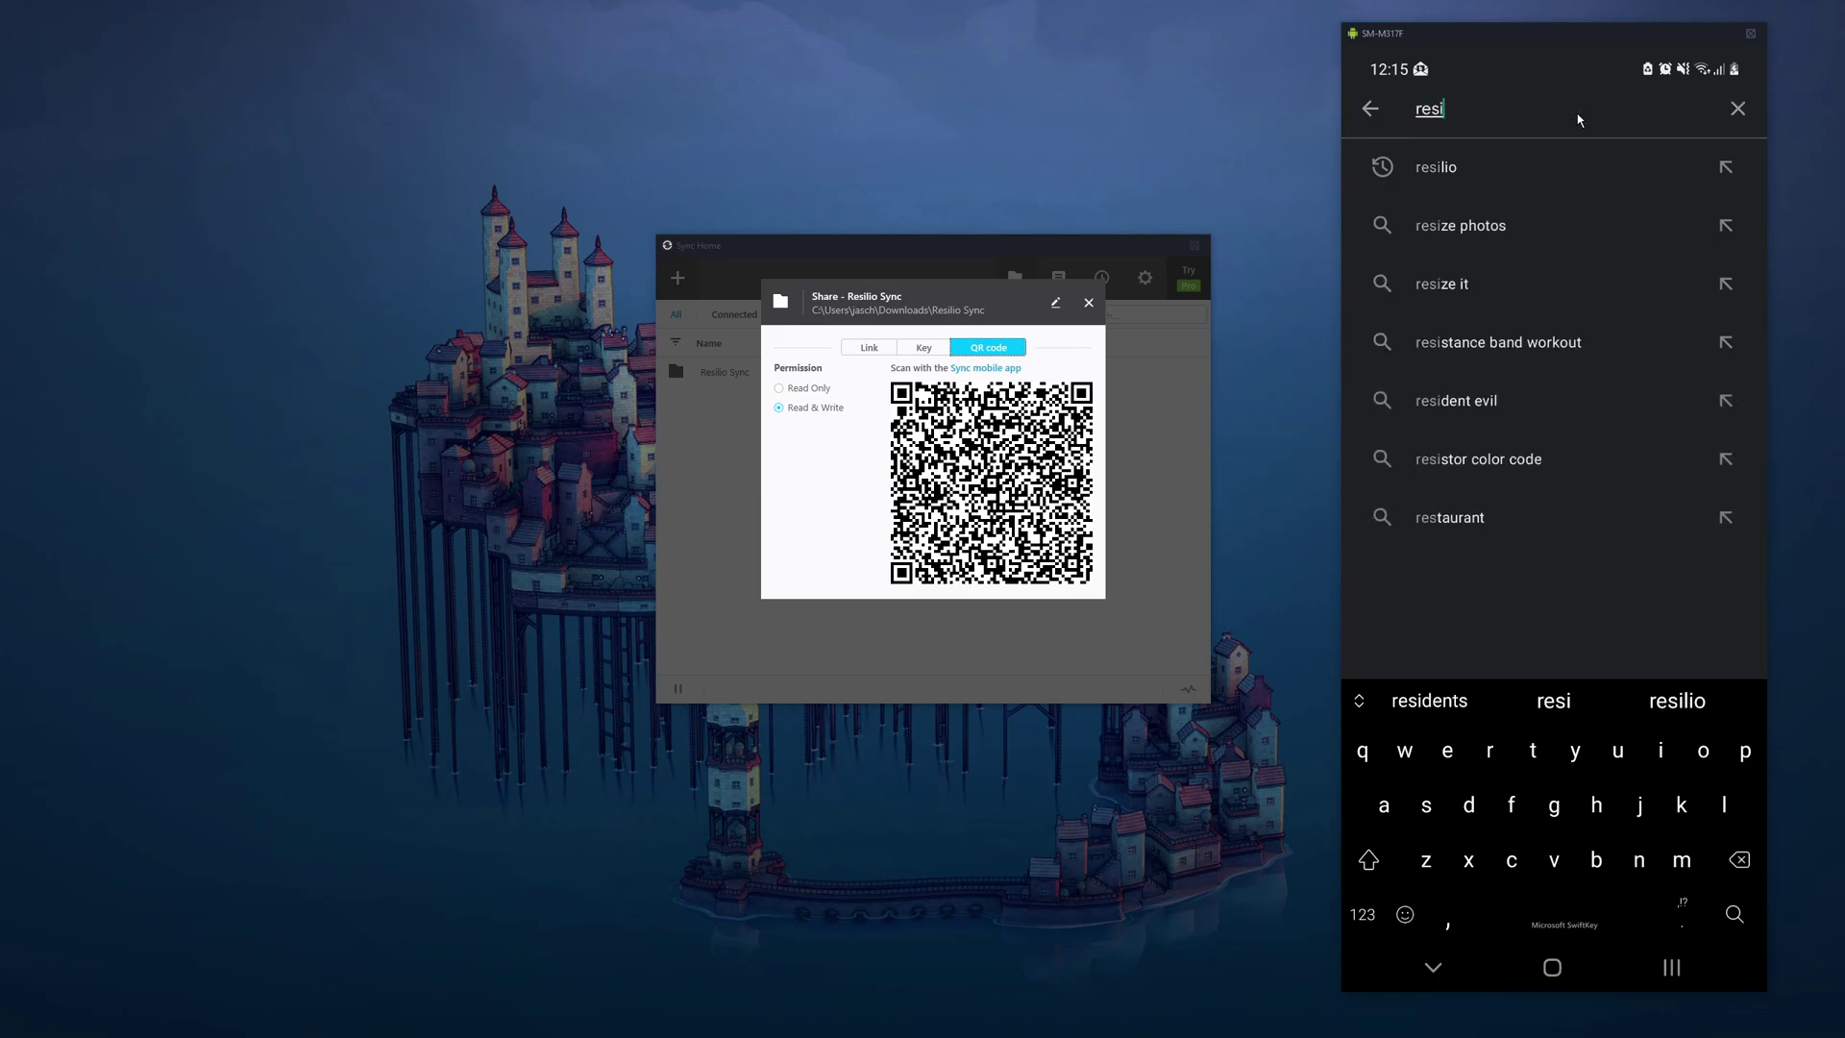
pyautogui.write('lio')
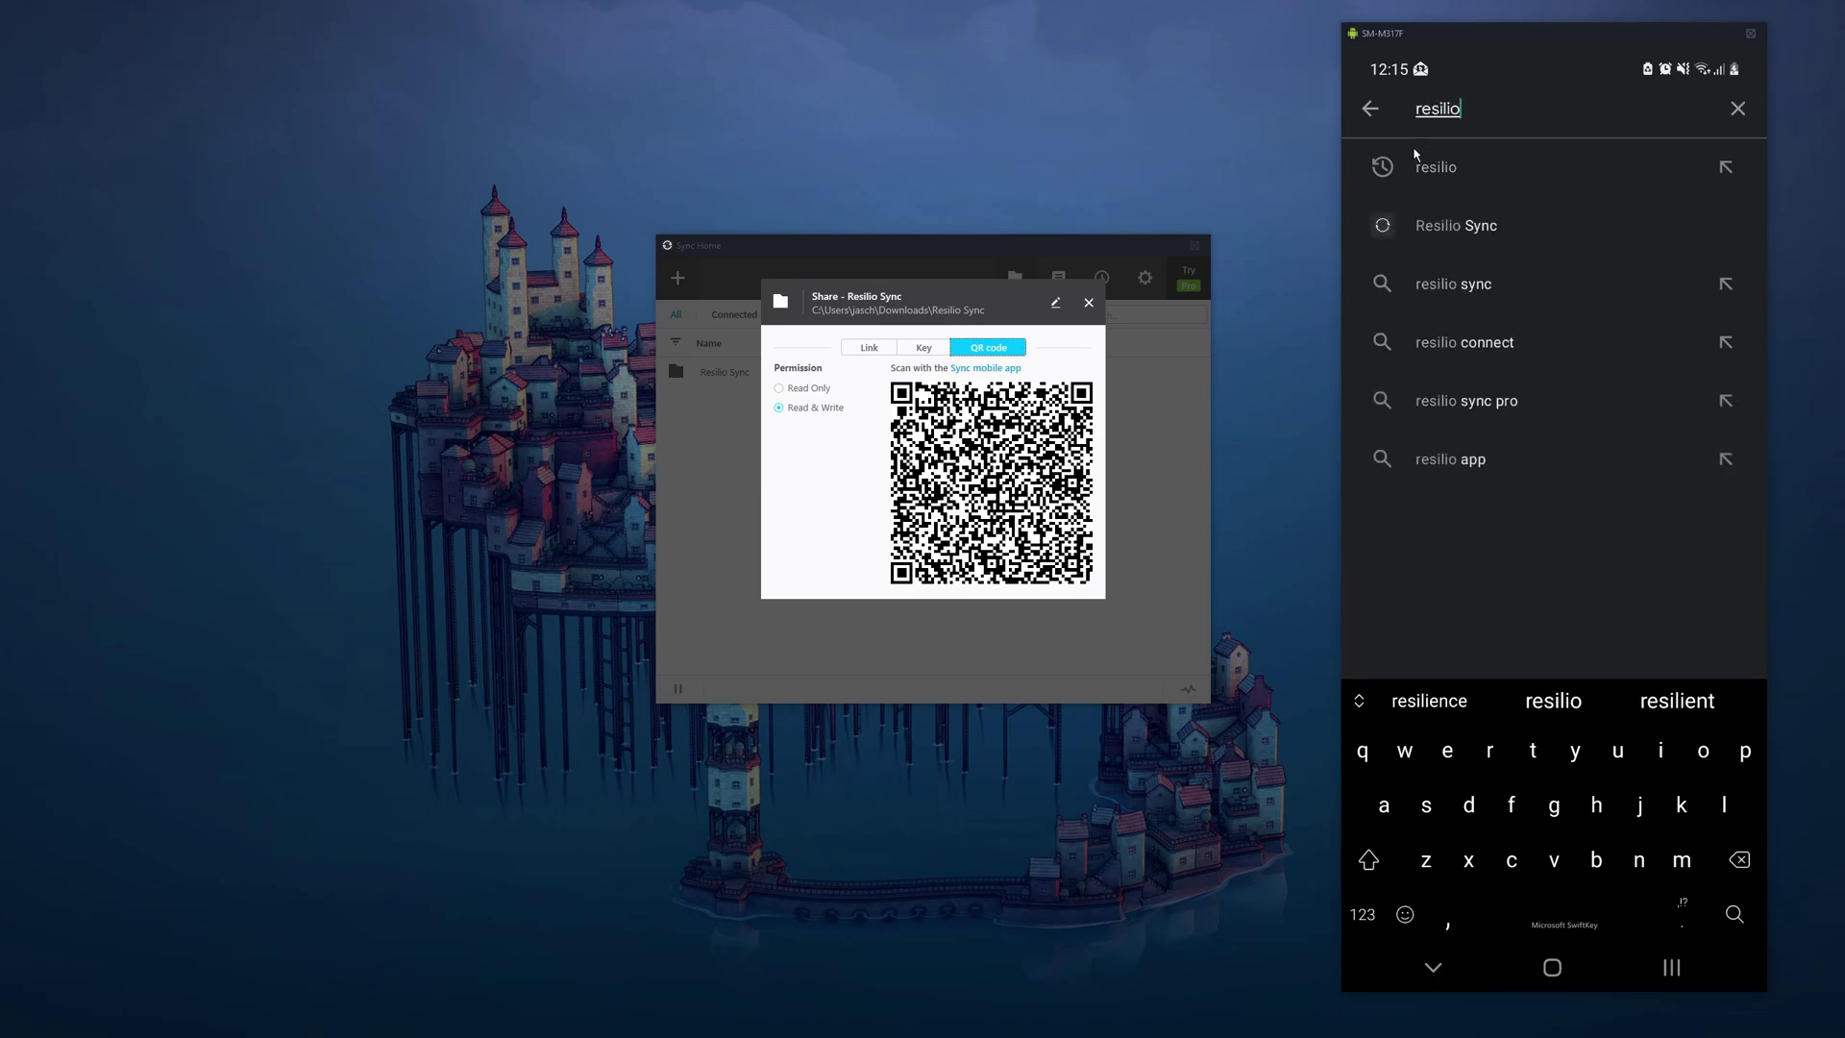
pyautogui.click(1442, 231)
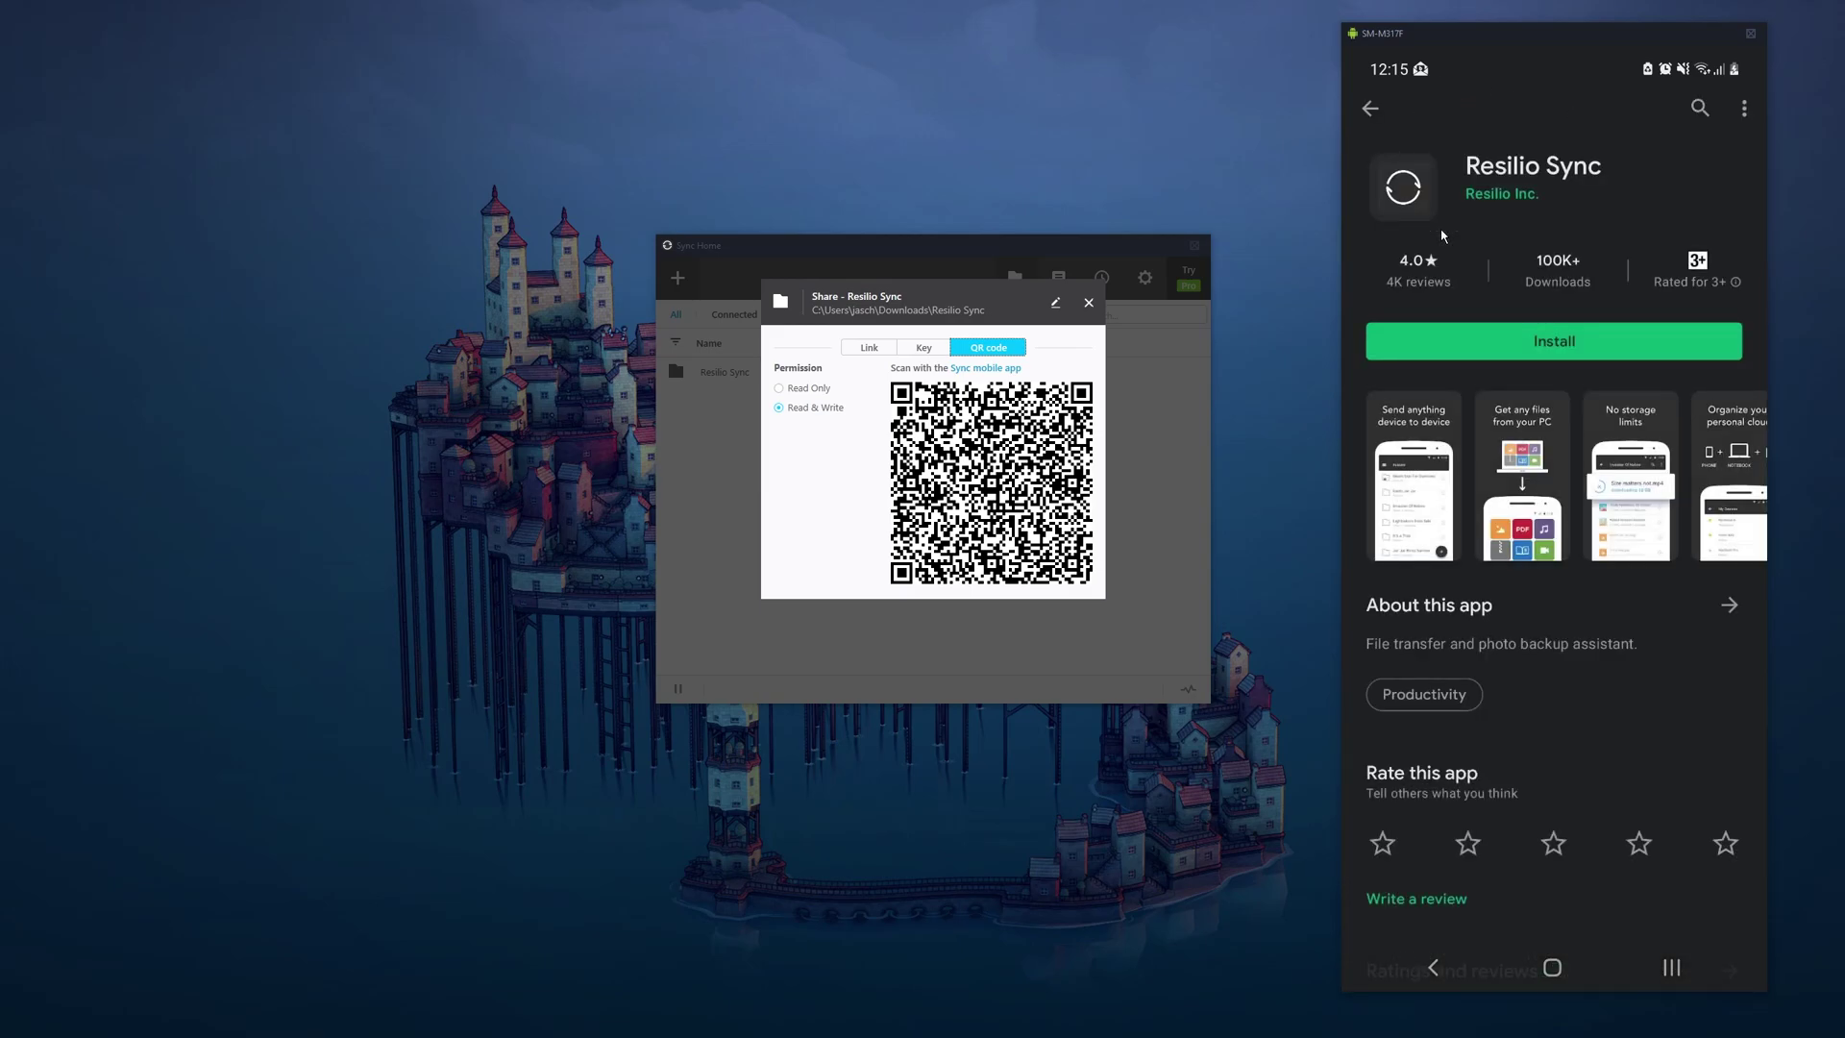
pyautogui.click(1539, 343)
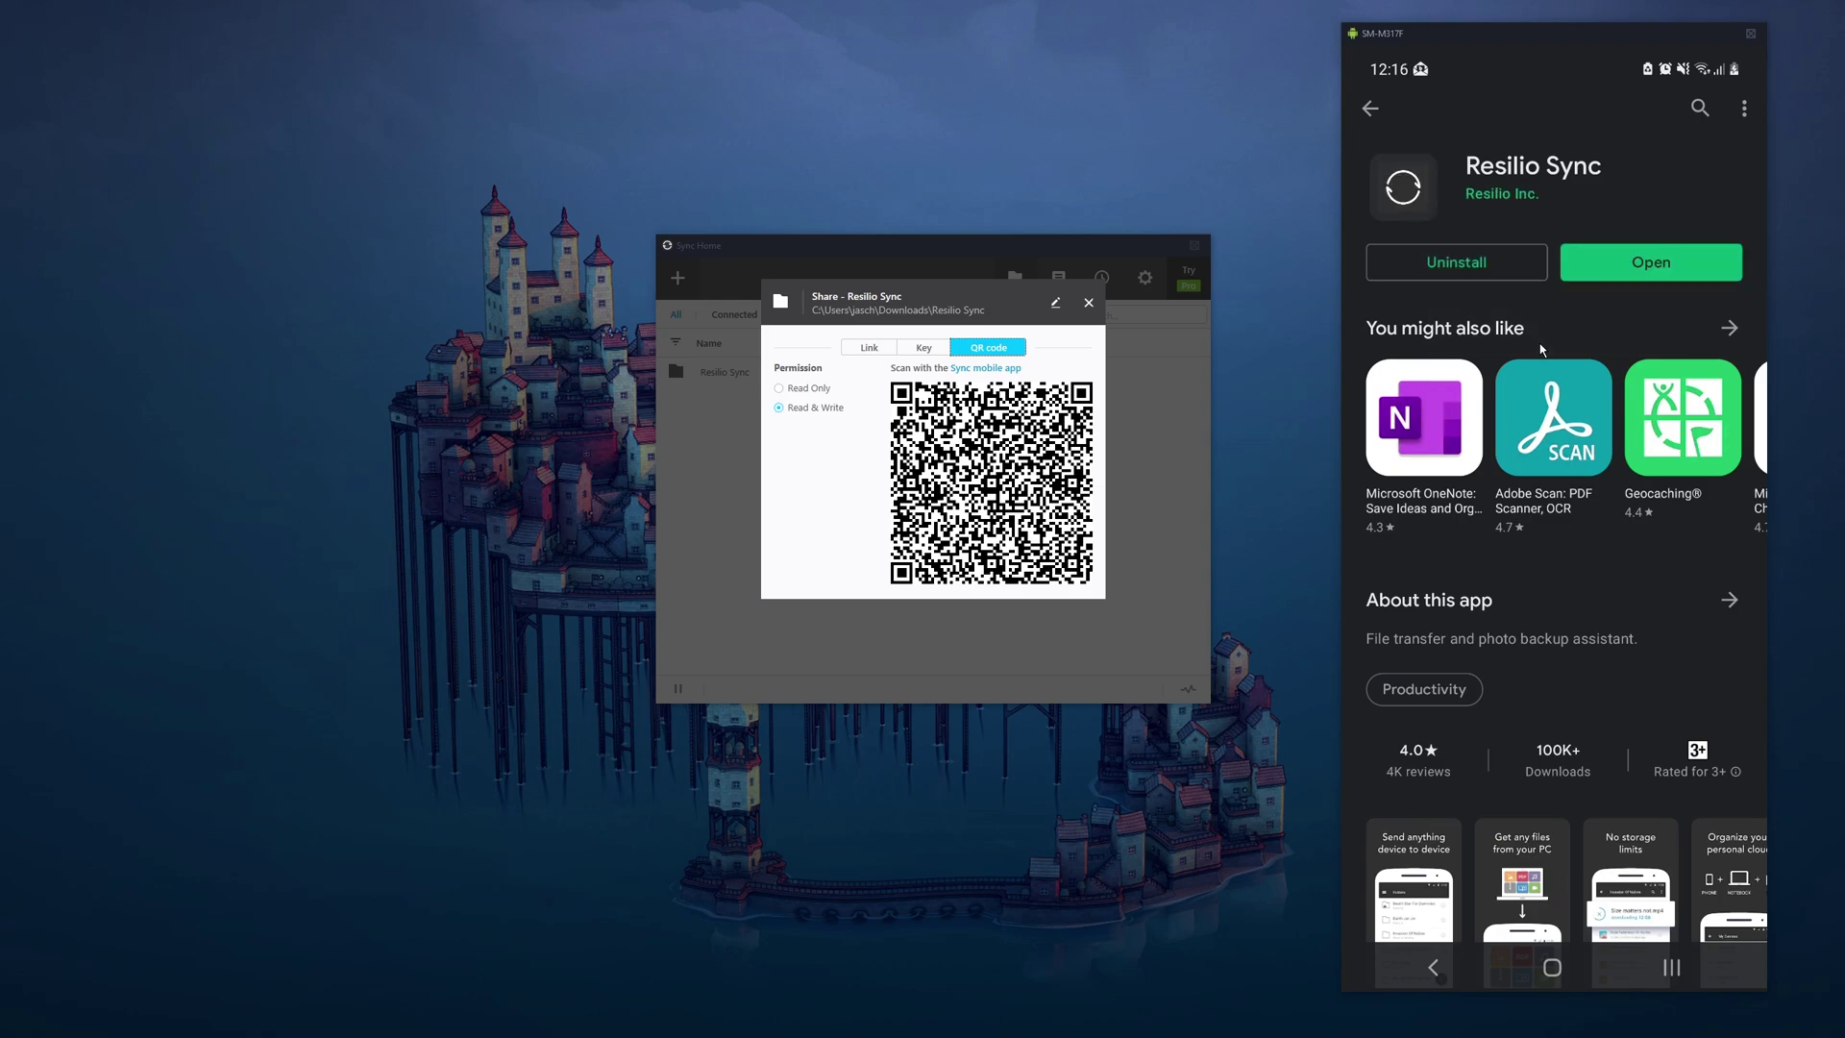
pyautogui.click(1661, 265)
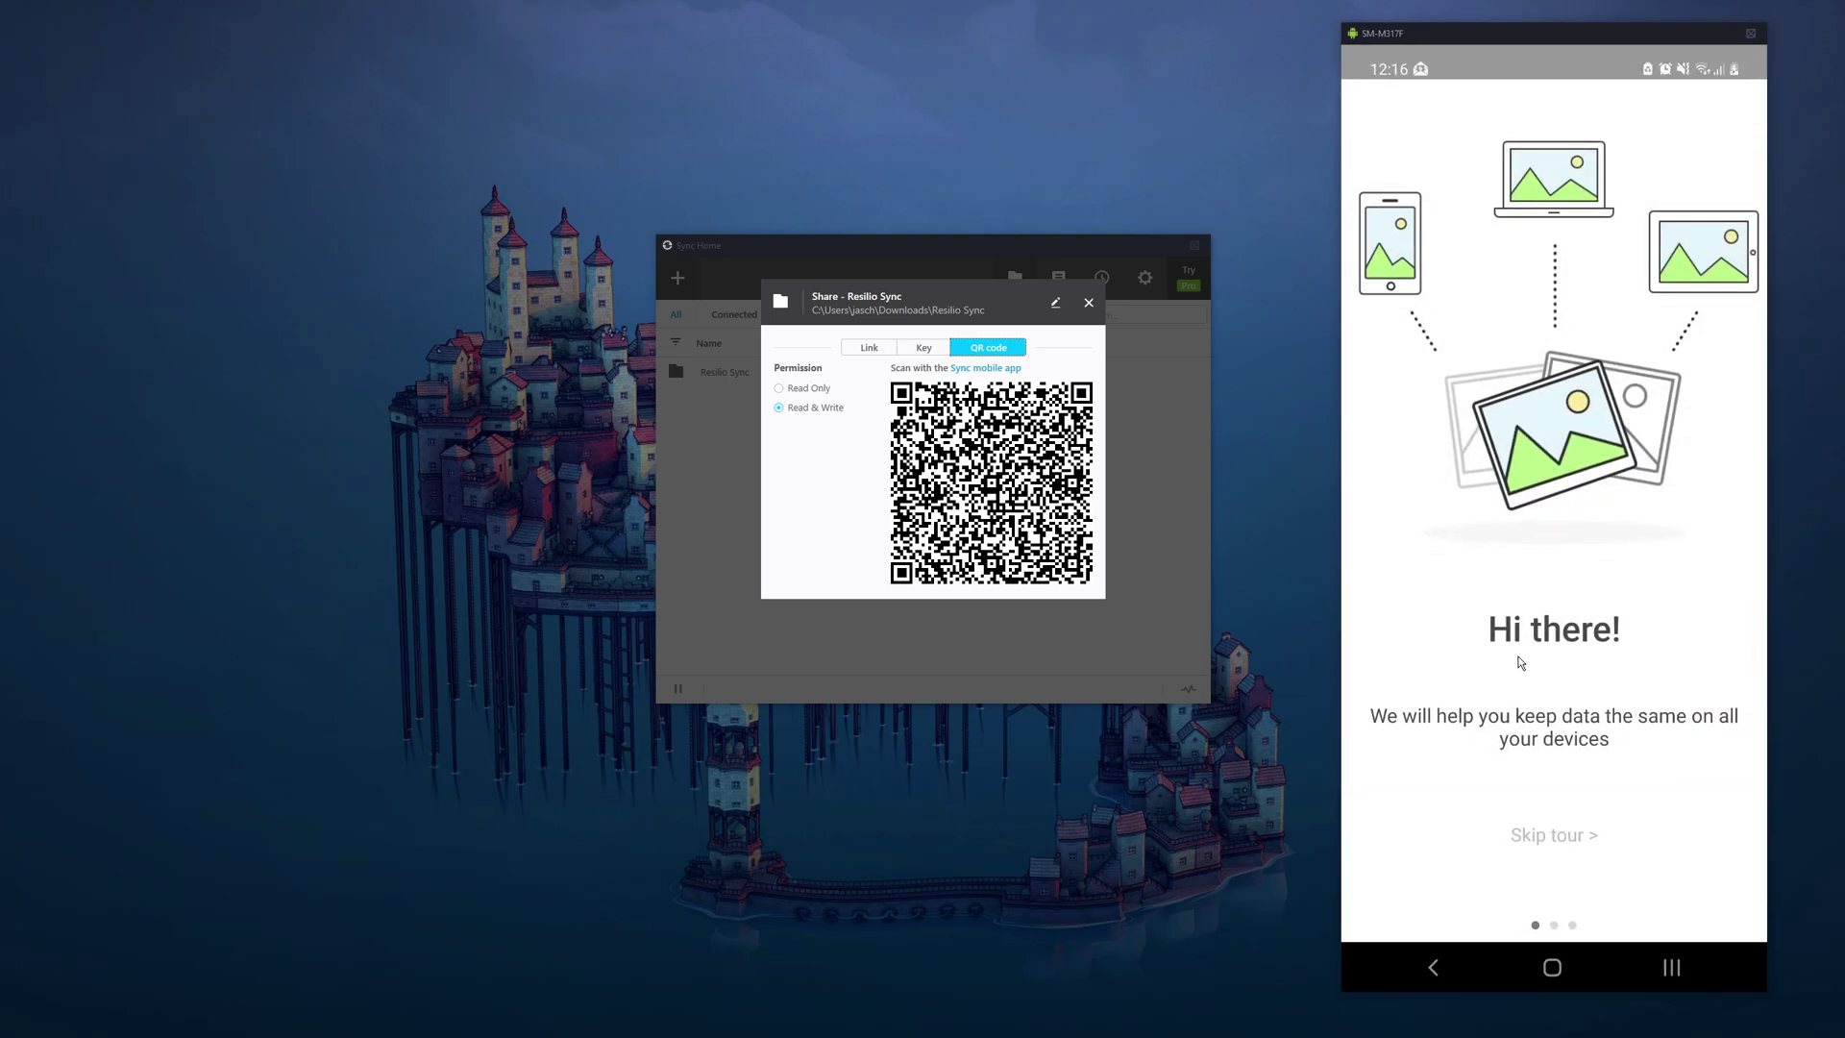
# Skip the intro pages and name the phone 'SamsuM31S' in the Sync identity setup
pyautogui.moveTo(1634, 675); pyautogui.dragTo(1384, 661)
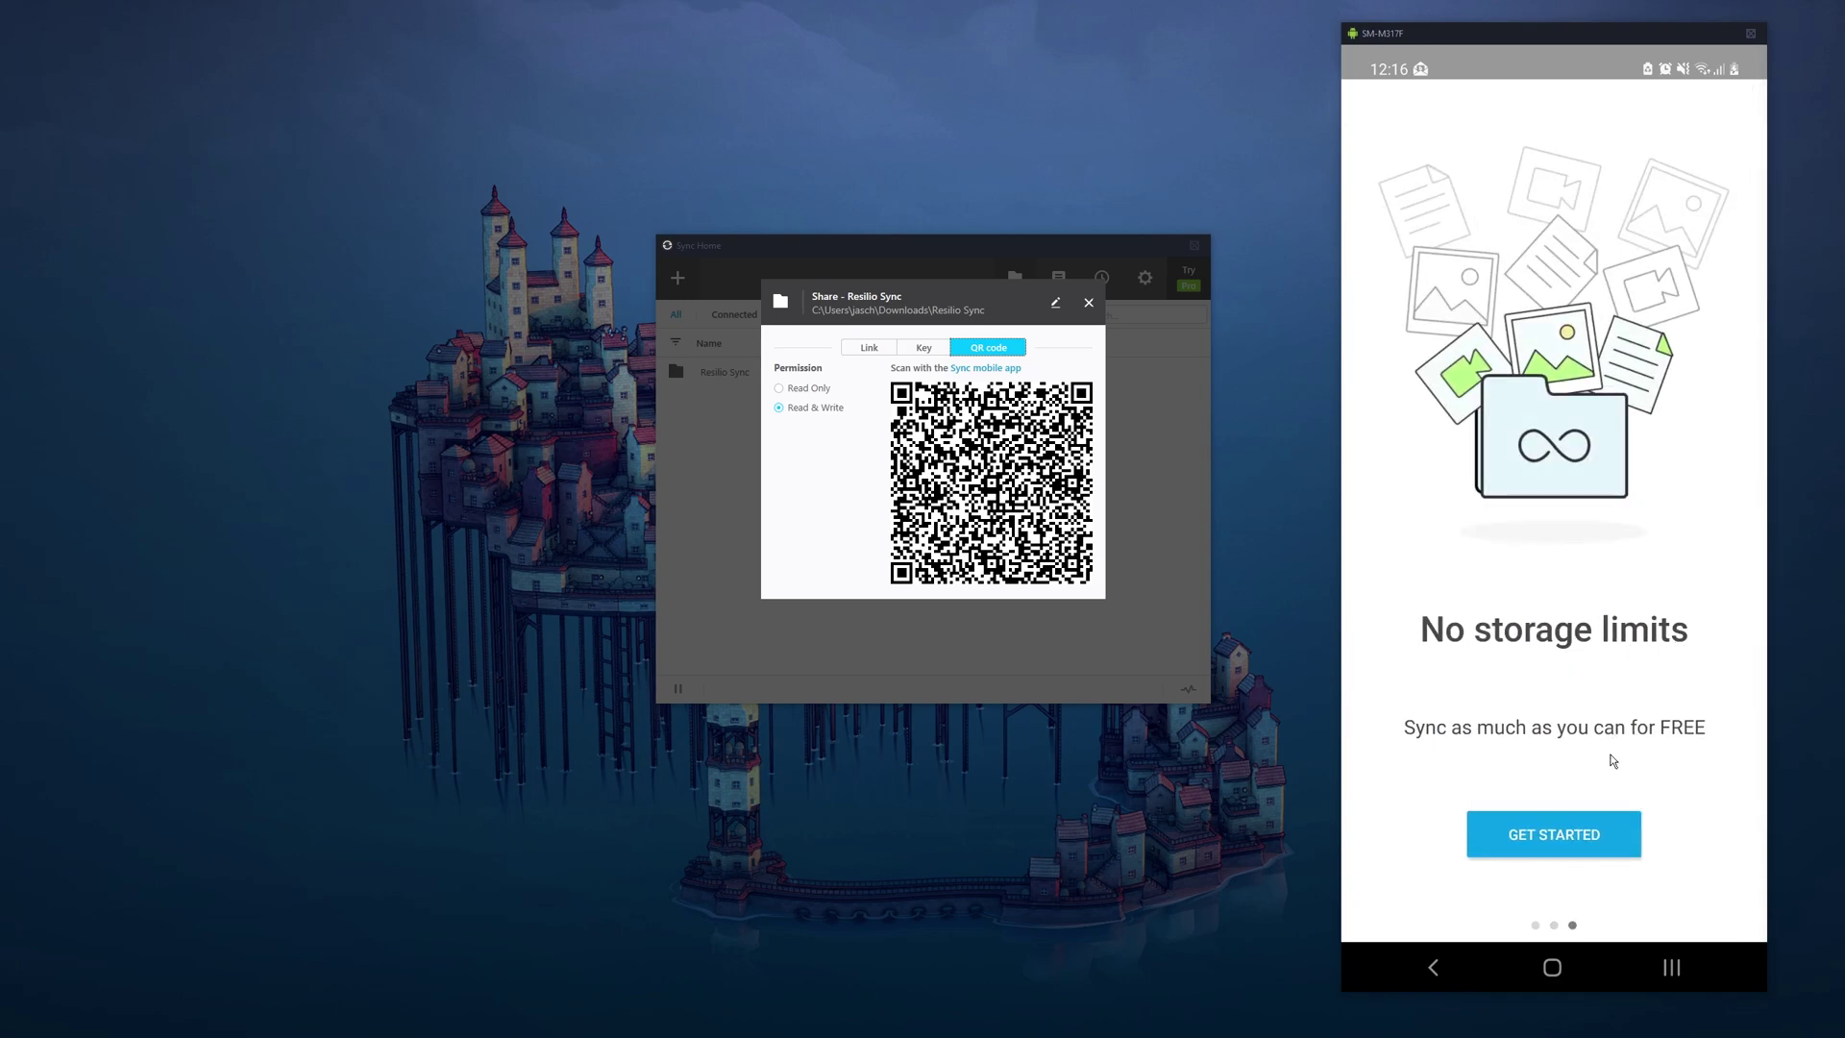
pyautogui.click(1535, 835)
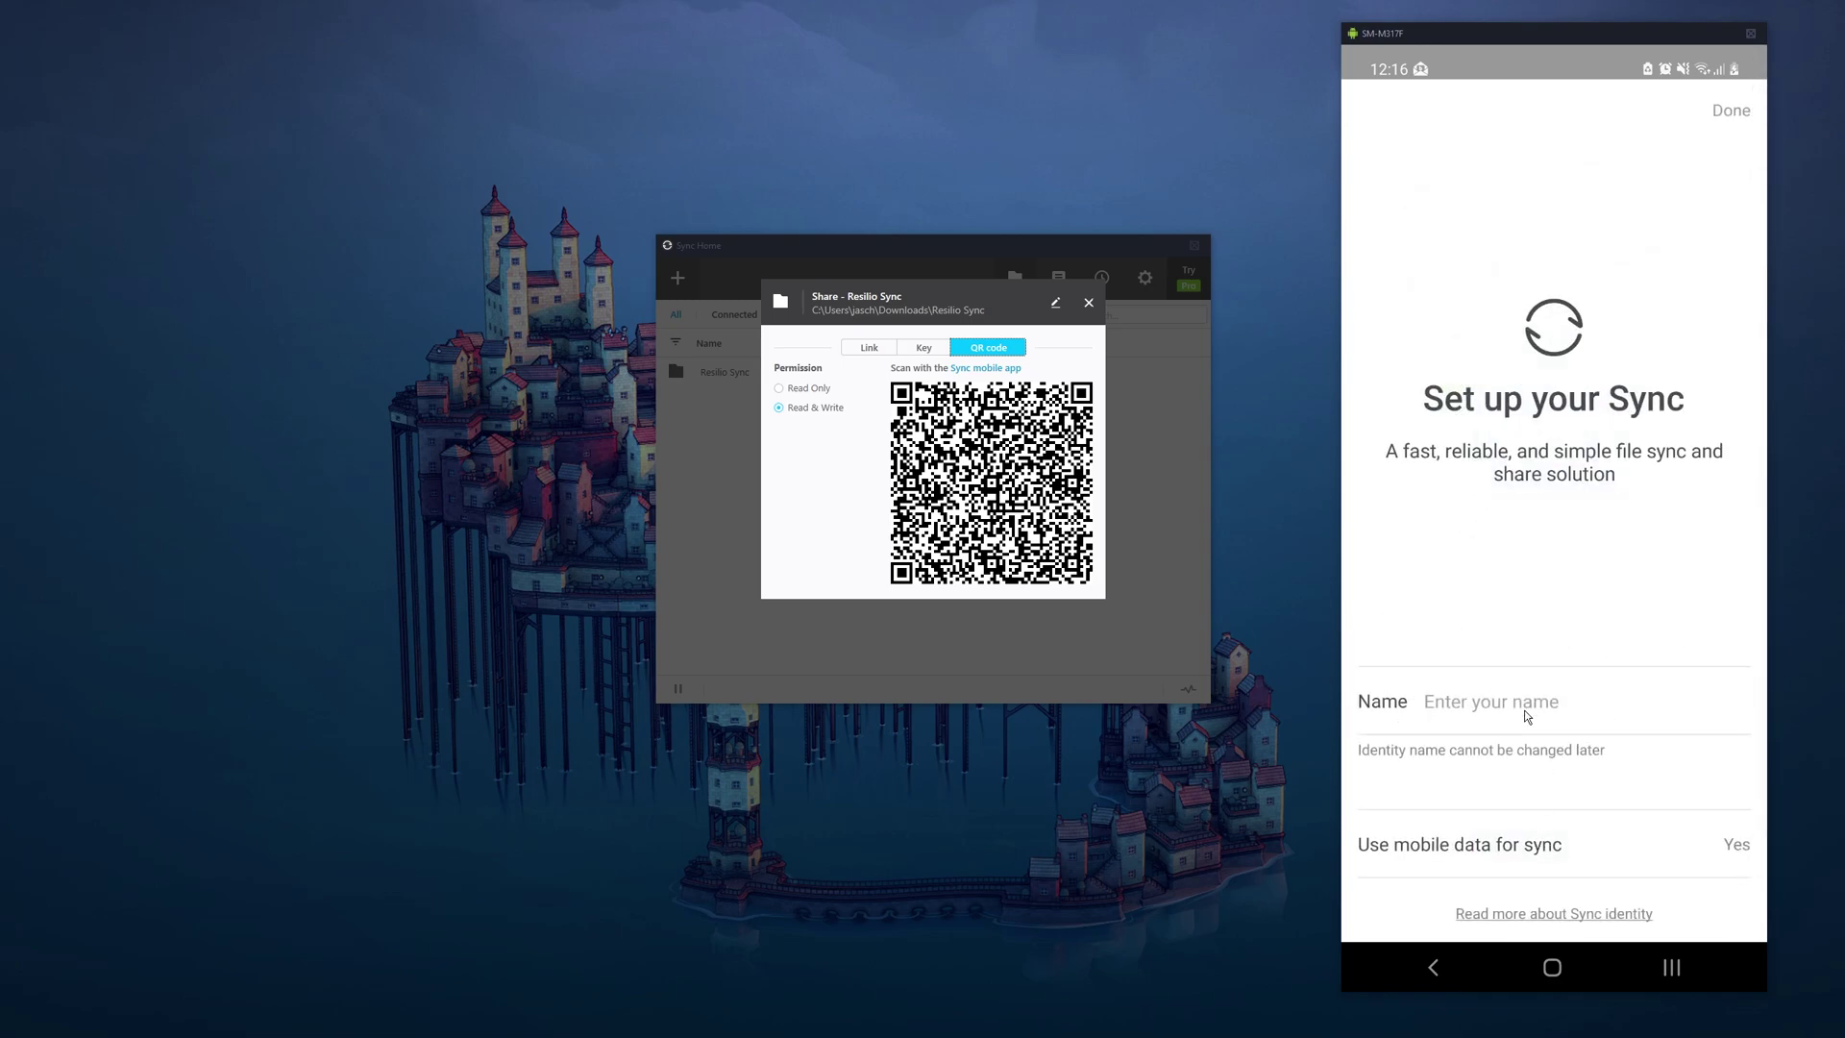
pyautogui.click(1526, 716)
pyautogui.write('Samsung')
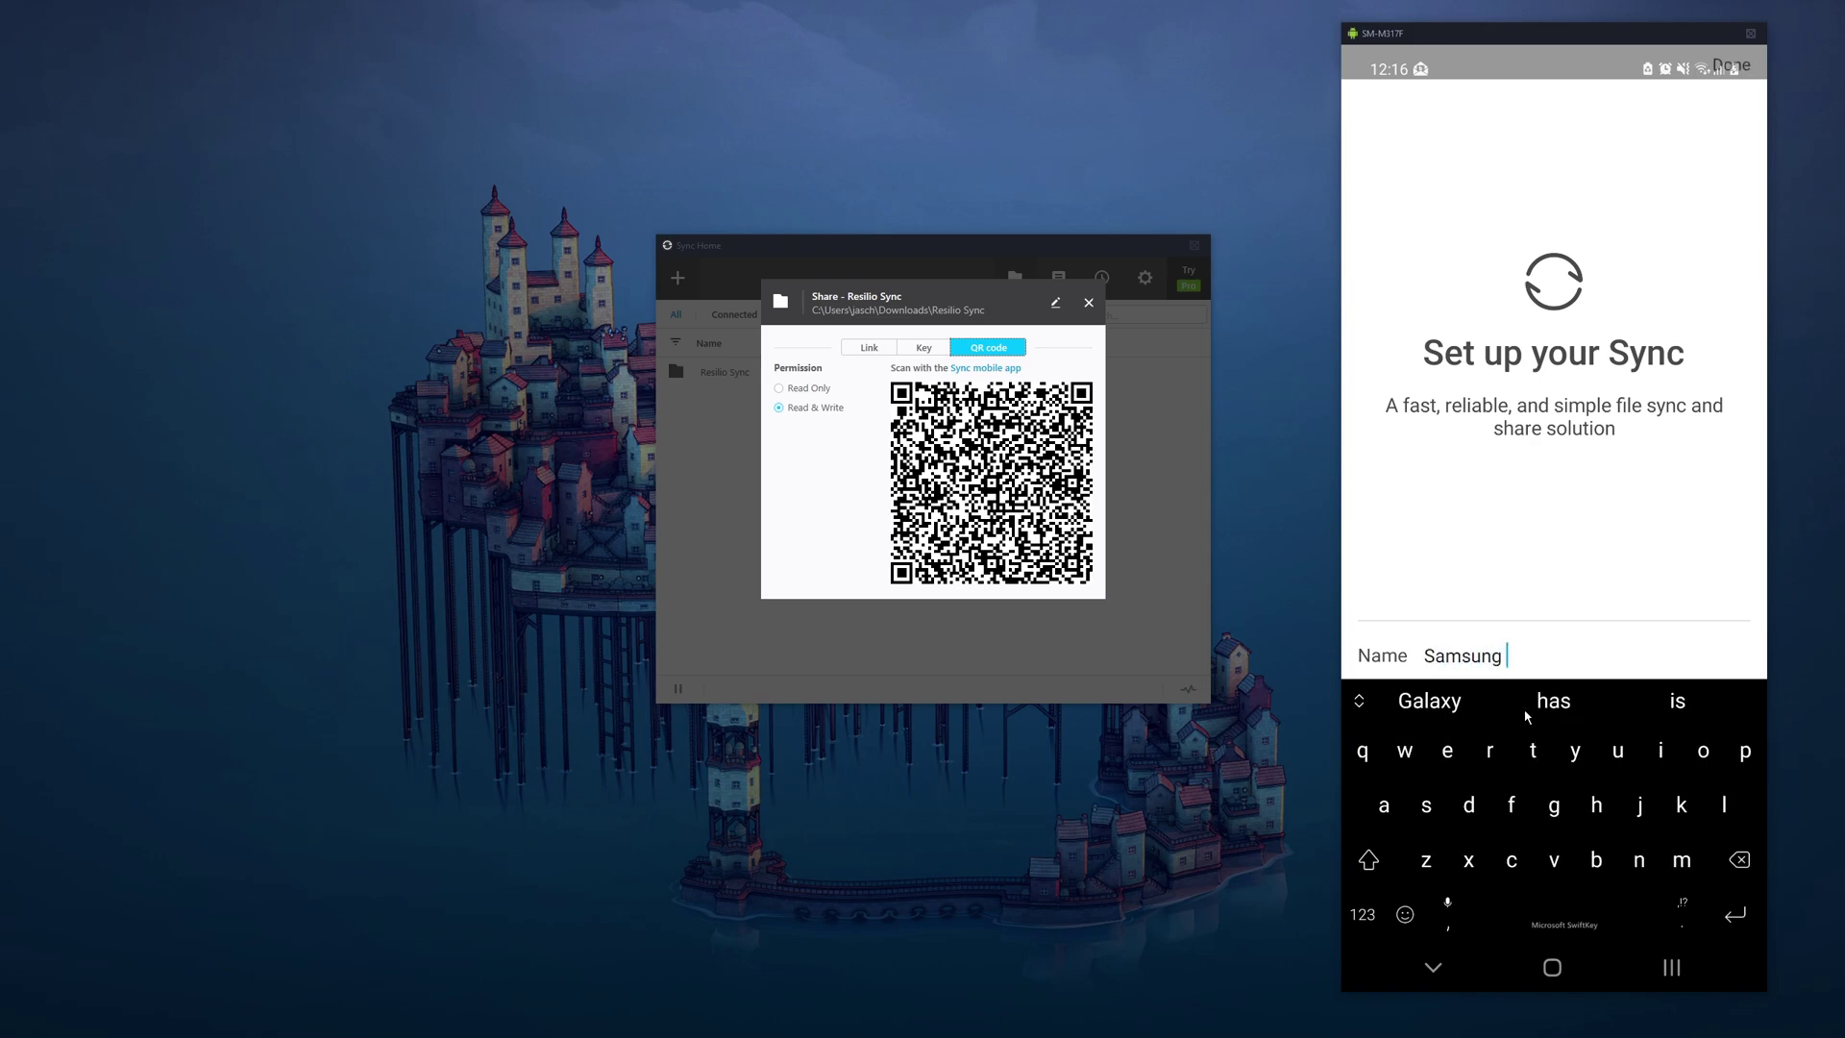
pyautogui.write('M#')
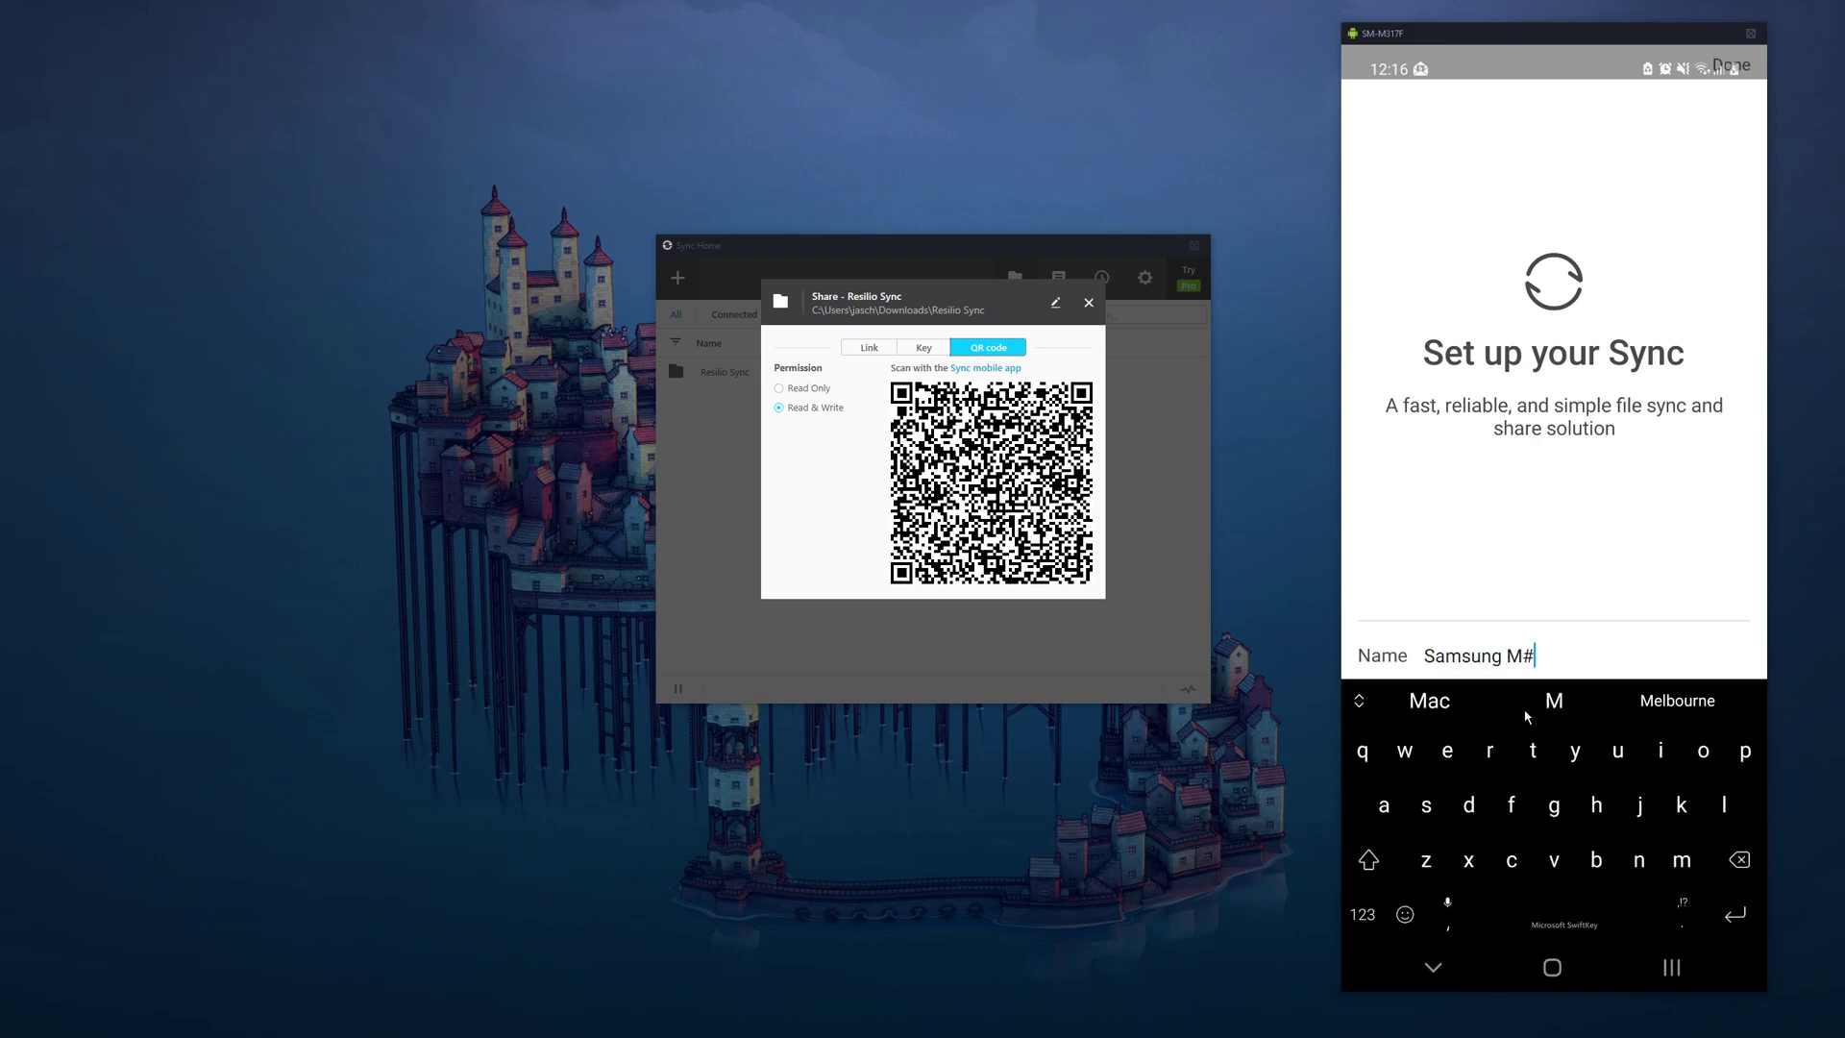
pyautogui.press('BackSpace')
pyautogui.write('31S')
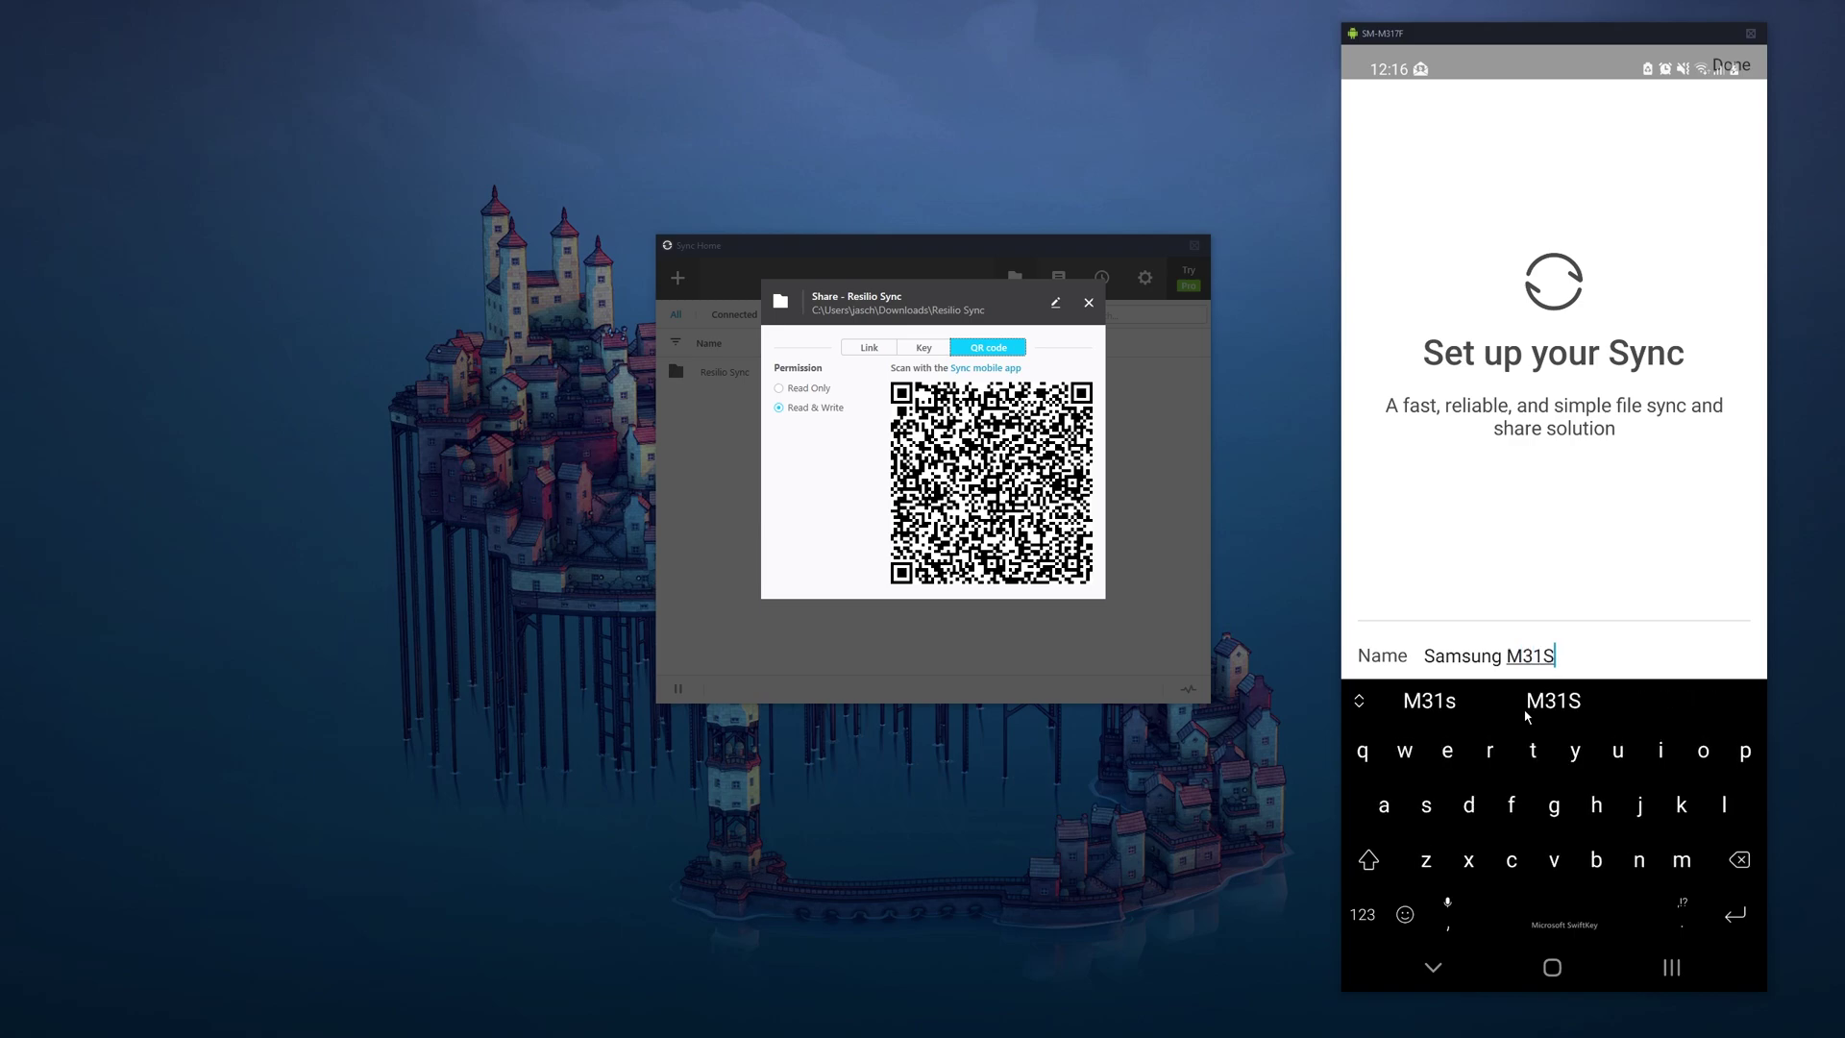
pyautogui.click(1632, 675)
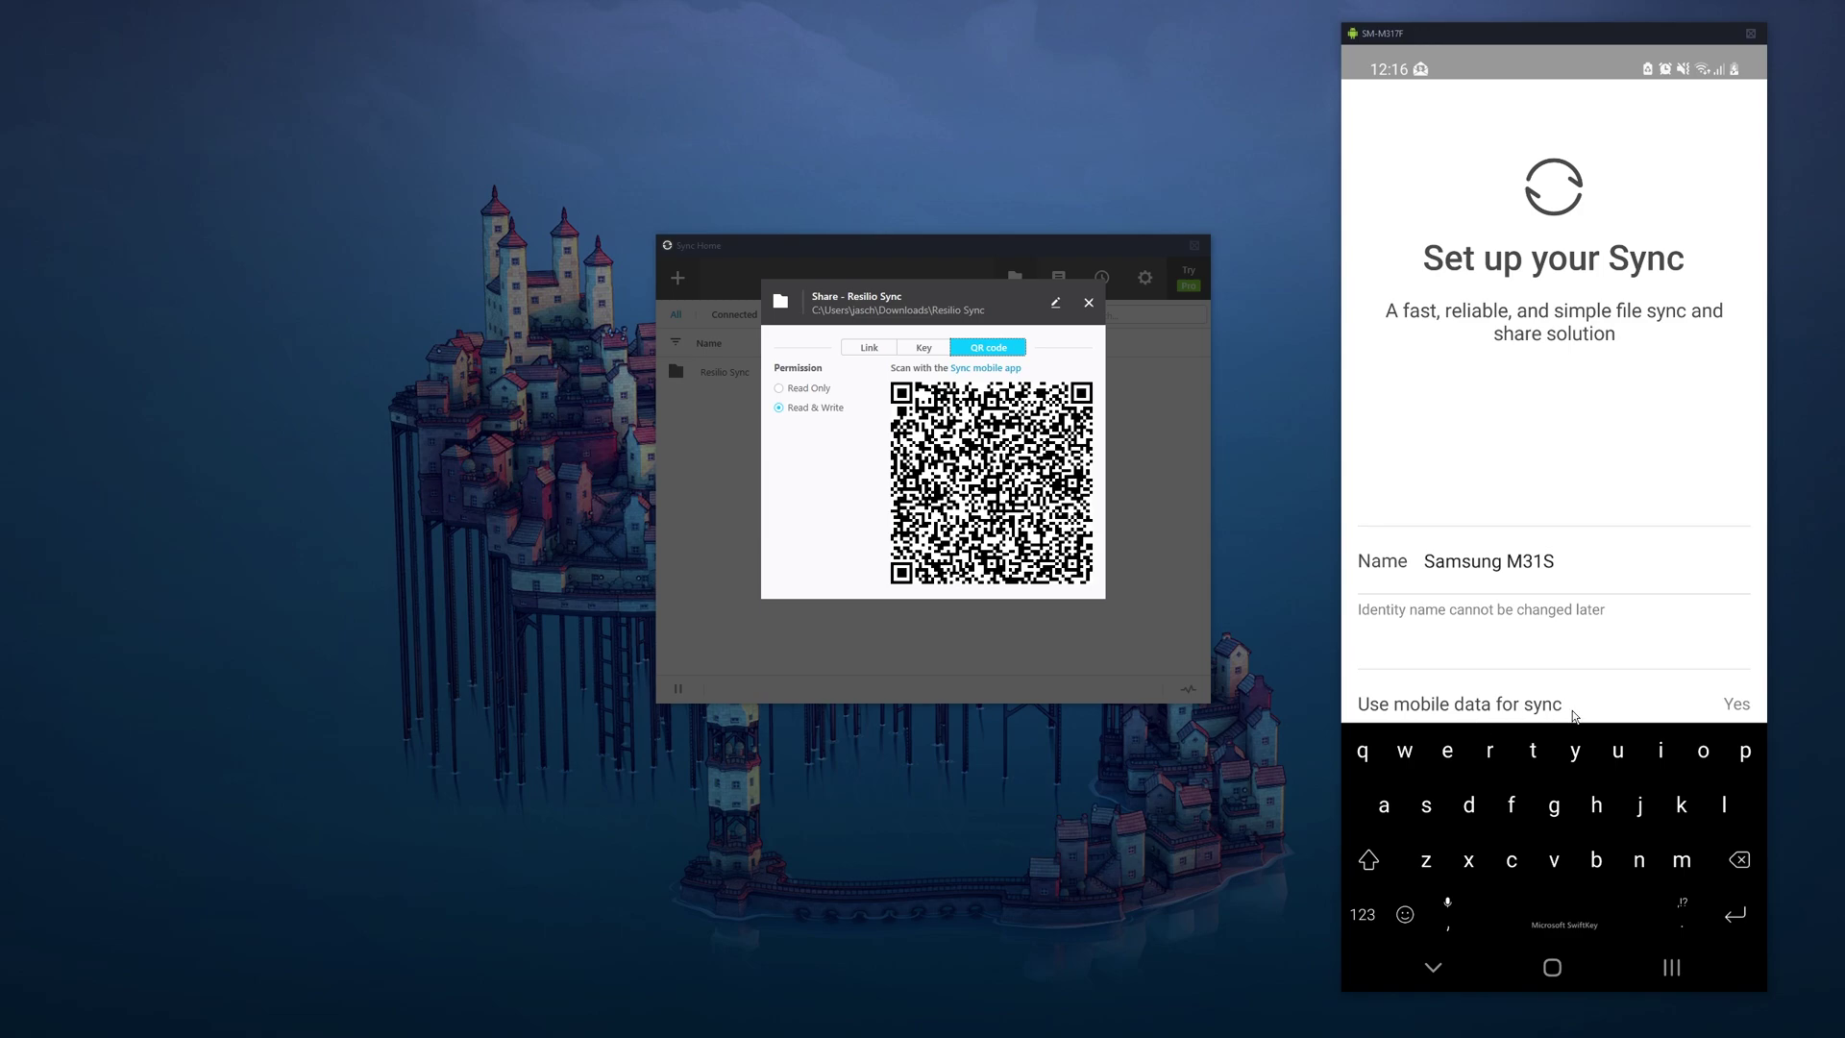
# Turn off syncing over mobile data, confirm the identity, and allow file access
pyautogui.click(1735, 707)
pyautogui.rightClick(1684, 384)
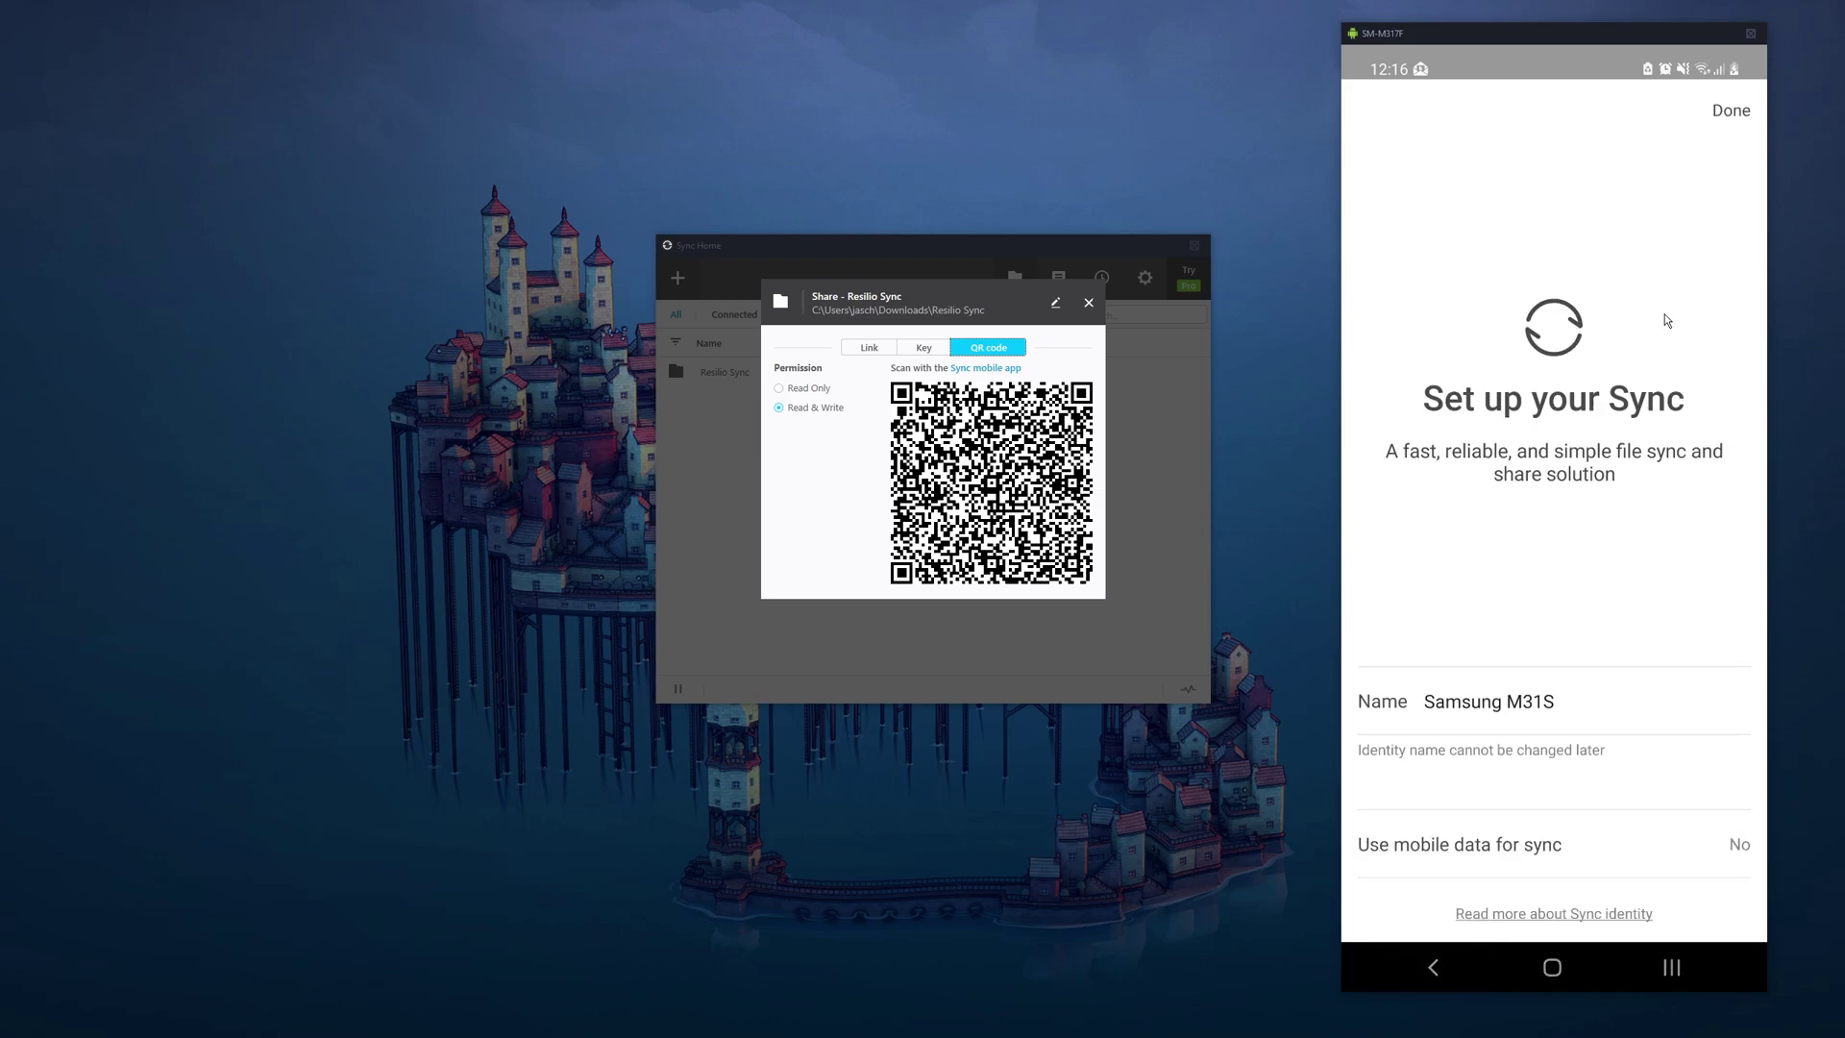
pyautogui.click(1727, 114)
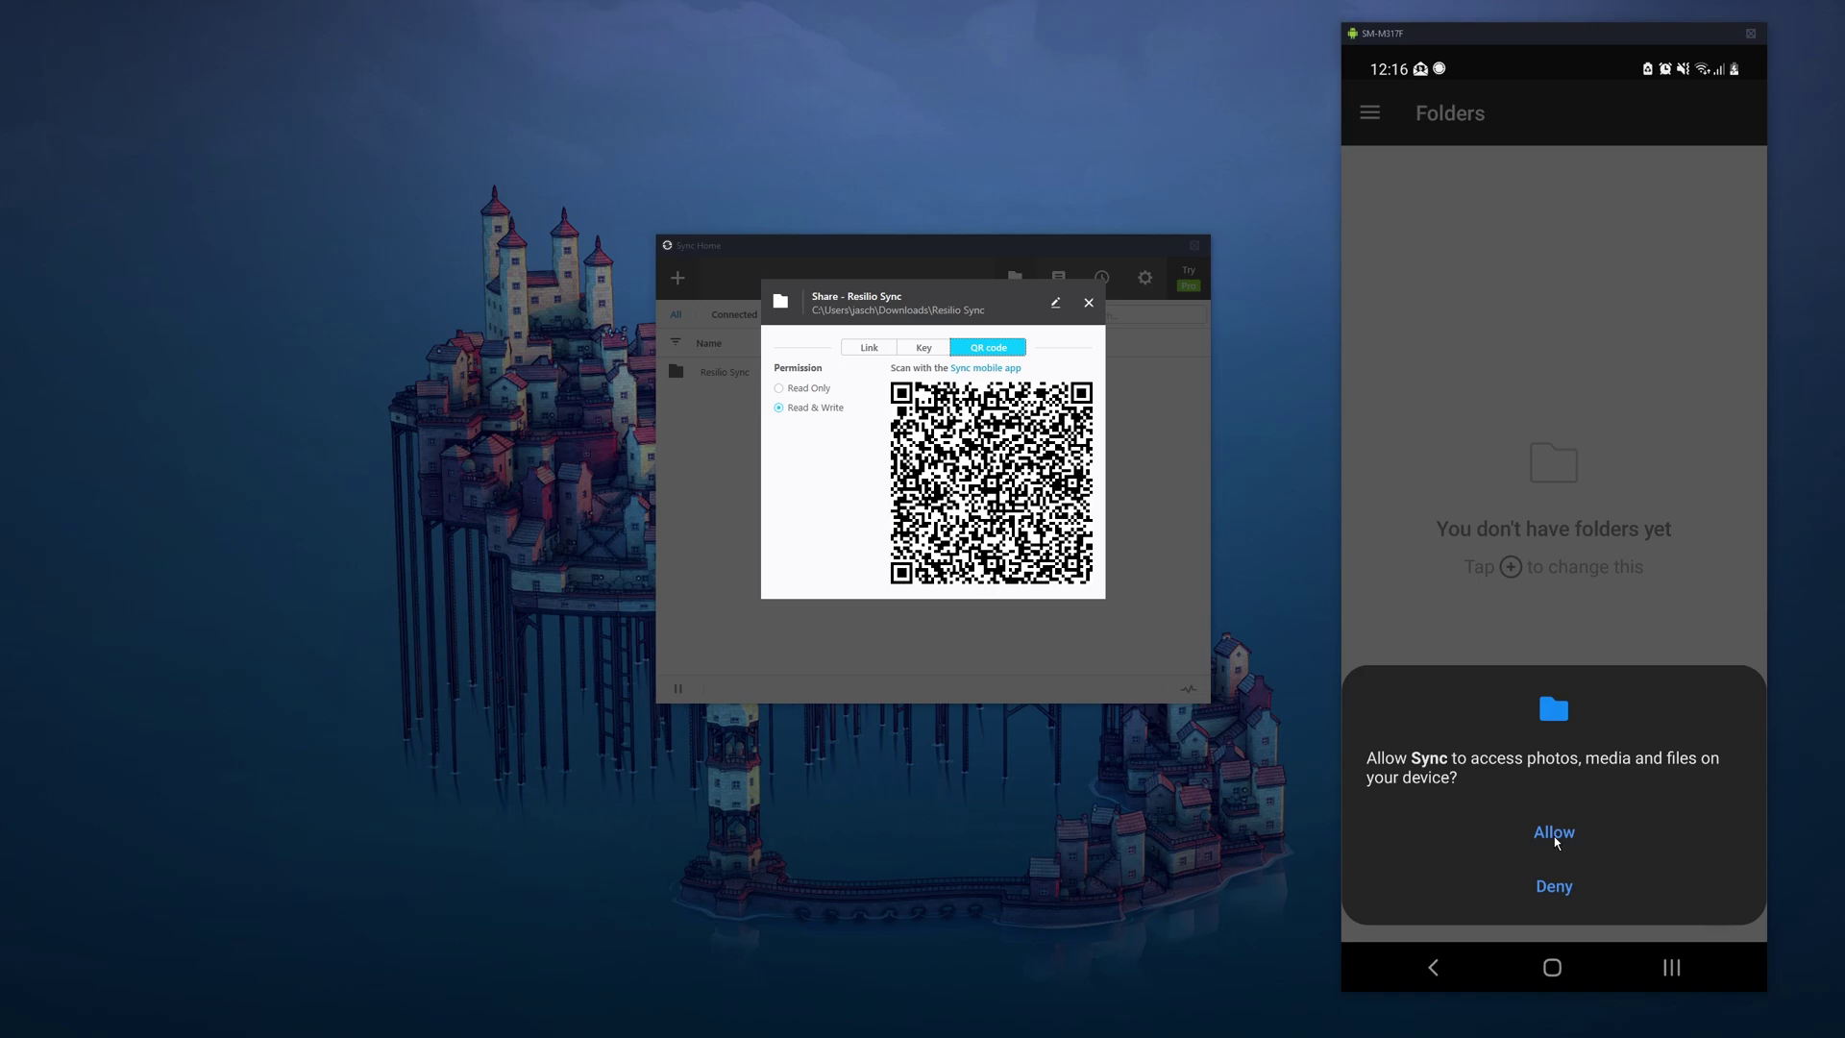
pyautogui.click(1554, 836)
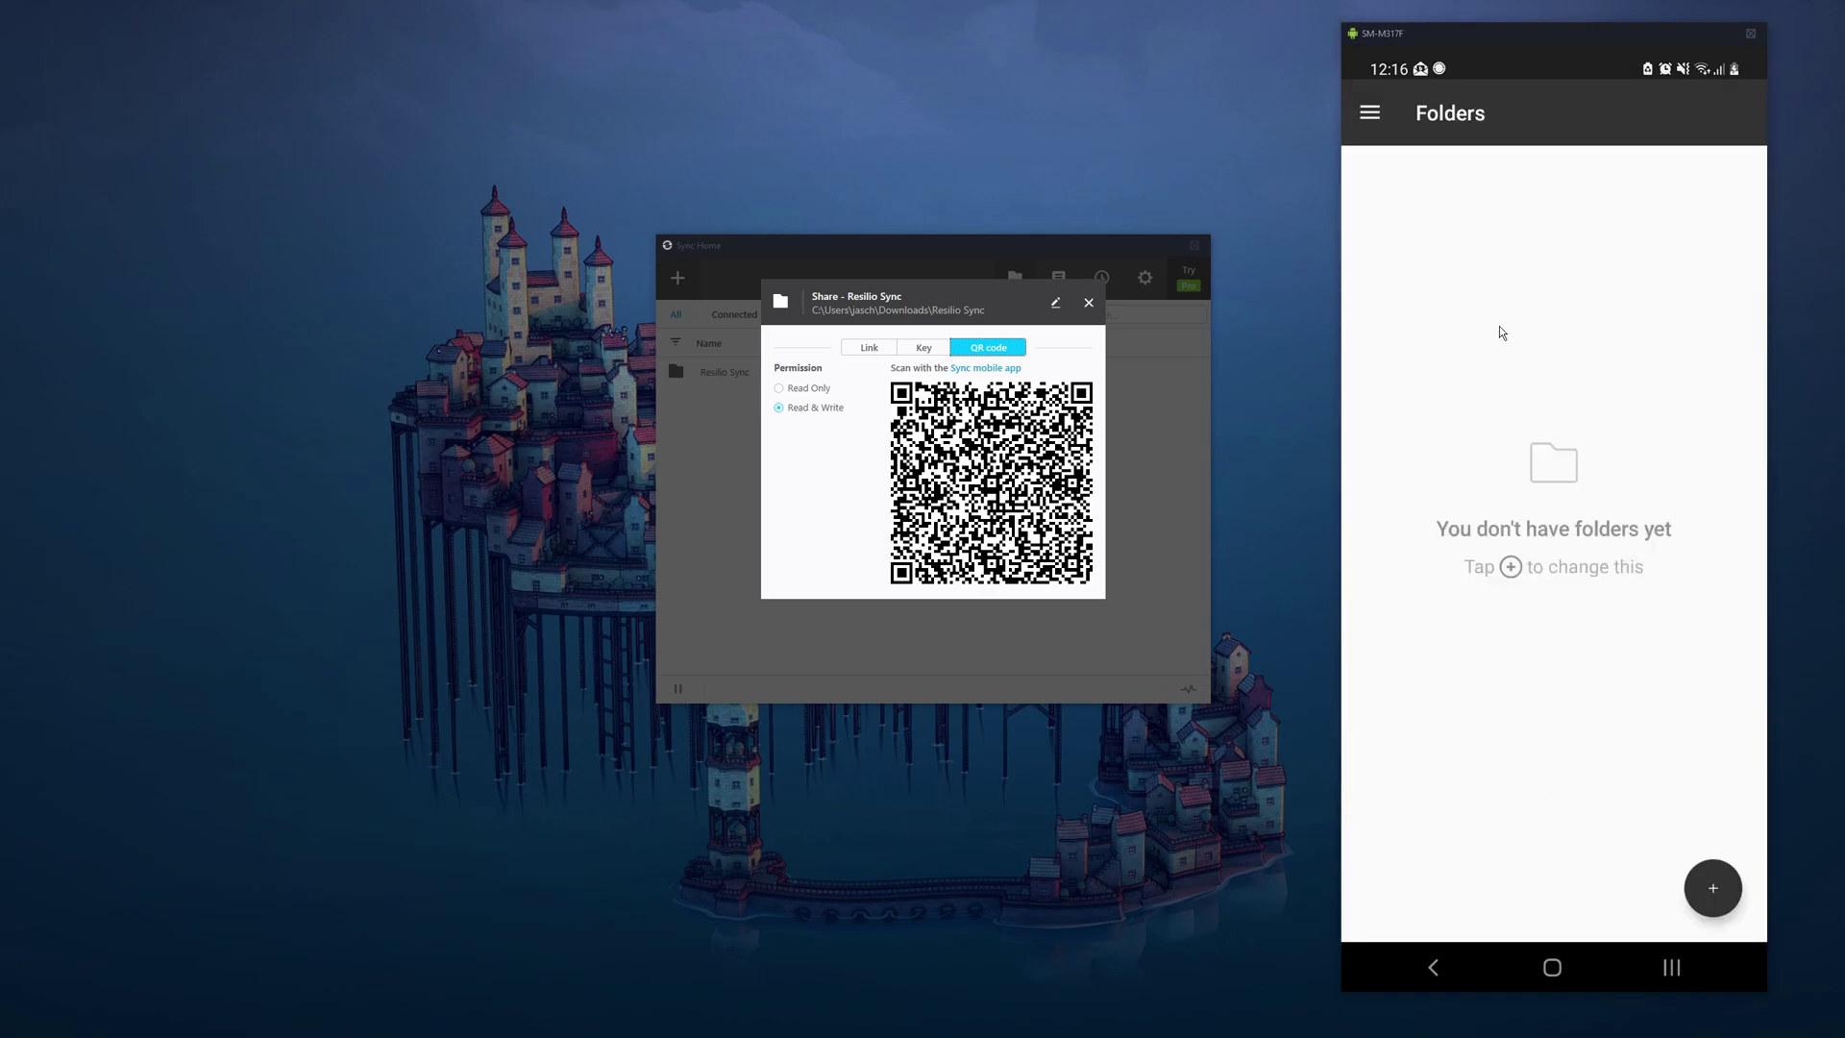
# Link the phone via Settings > Identity > Link device, scanning the PC's QR code with camera allowed
pyautogui.click(1370, 113)
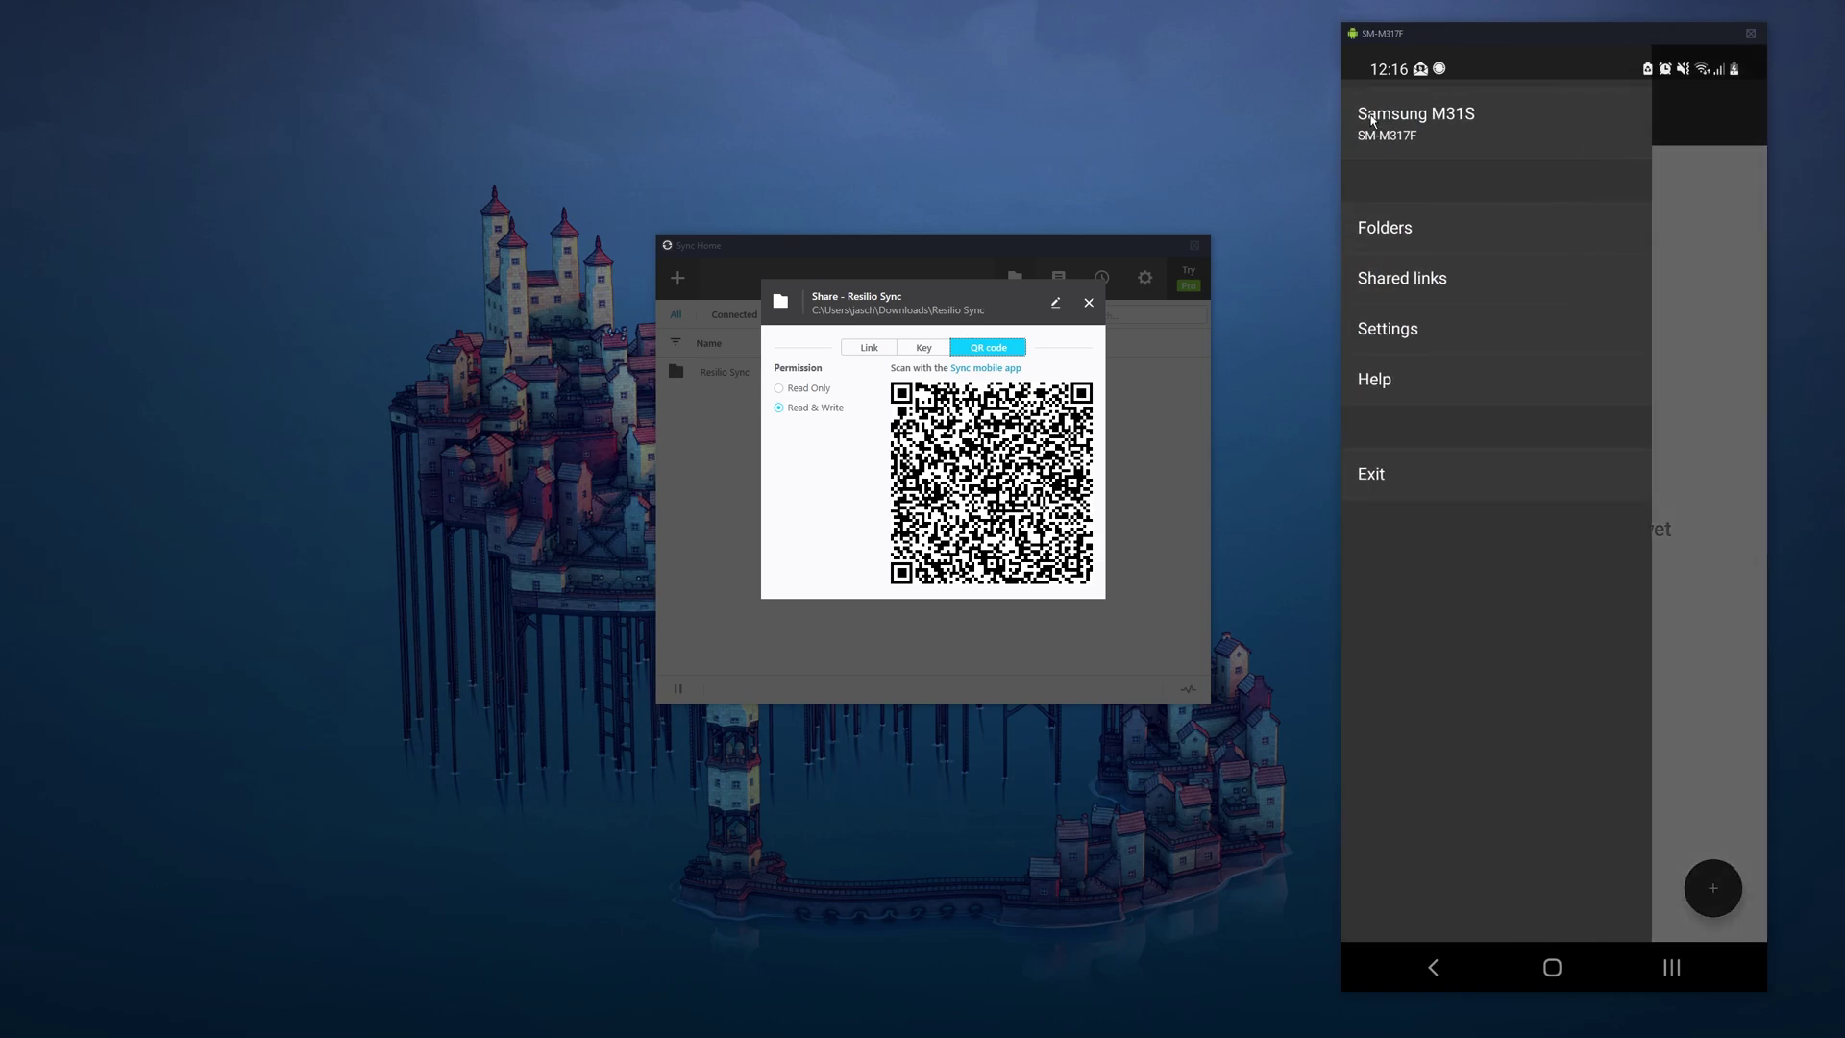
pyautogui.click(1384, 333)
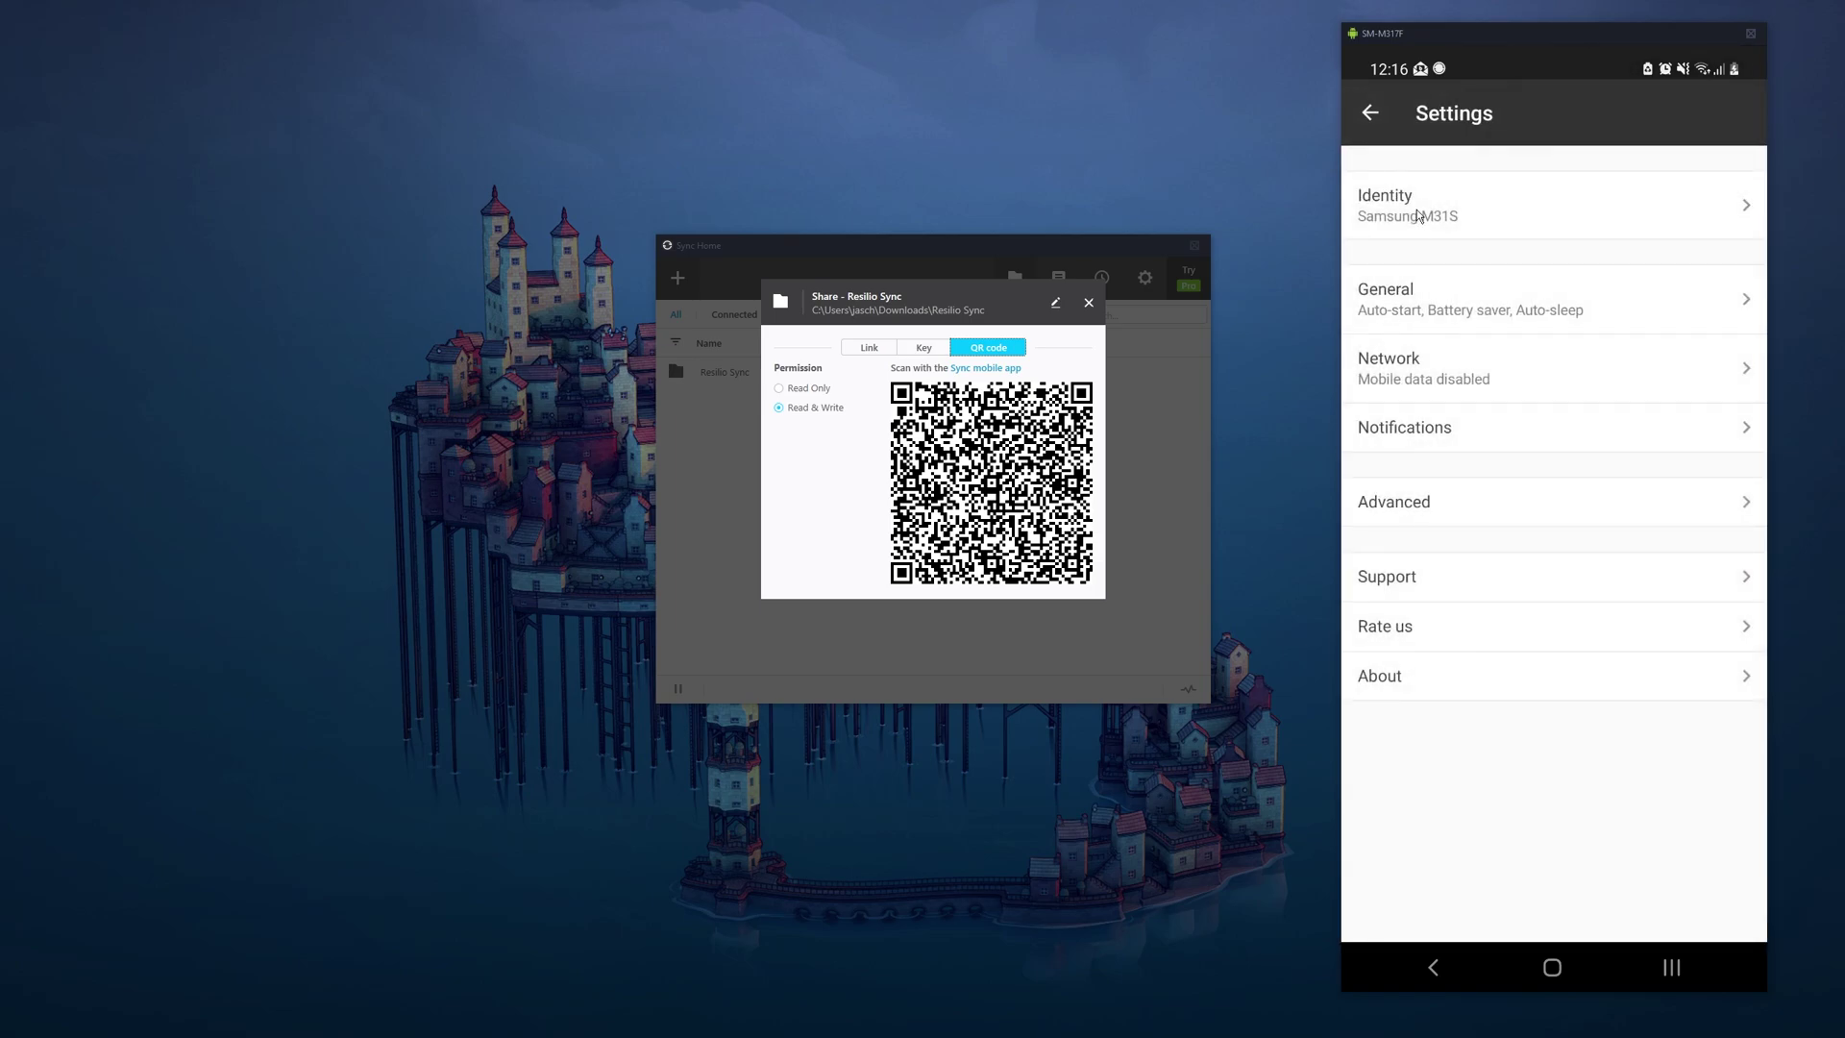
pyautogui.click(1416, 209)
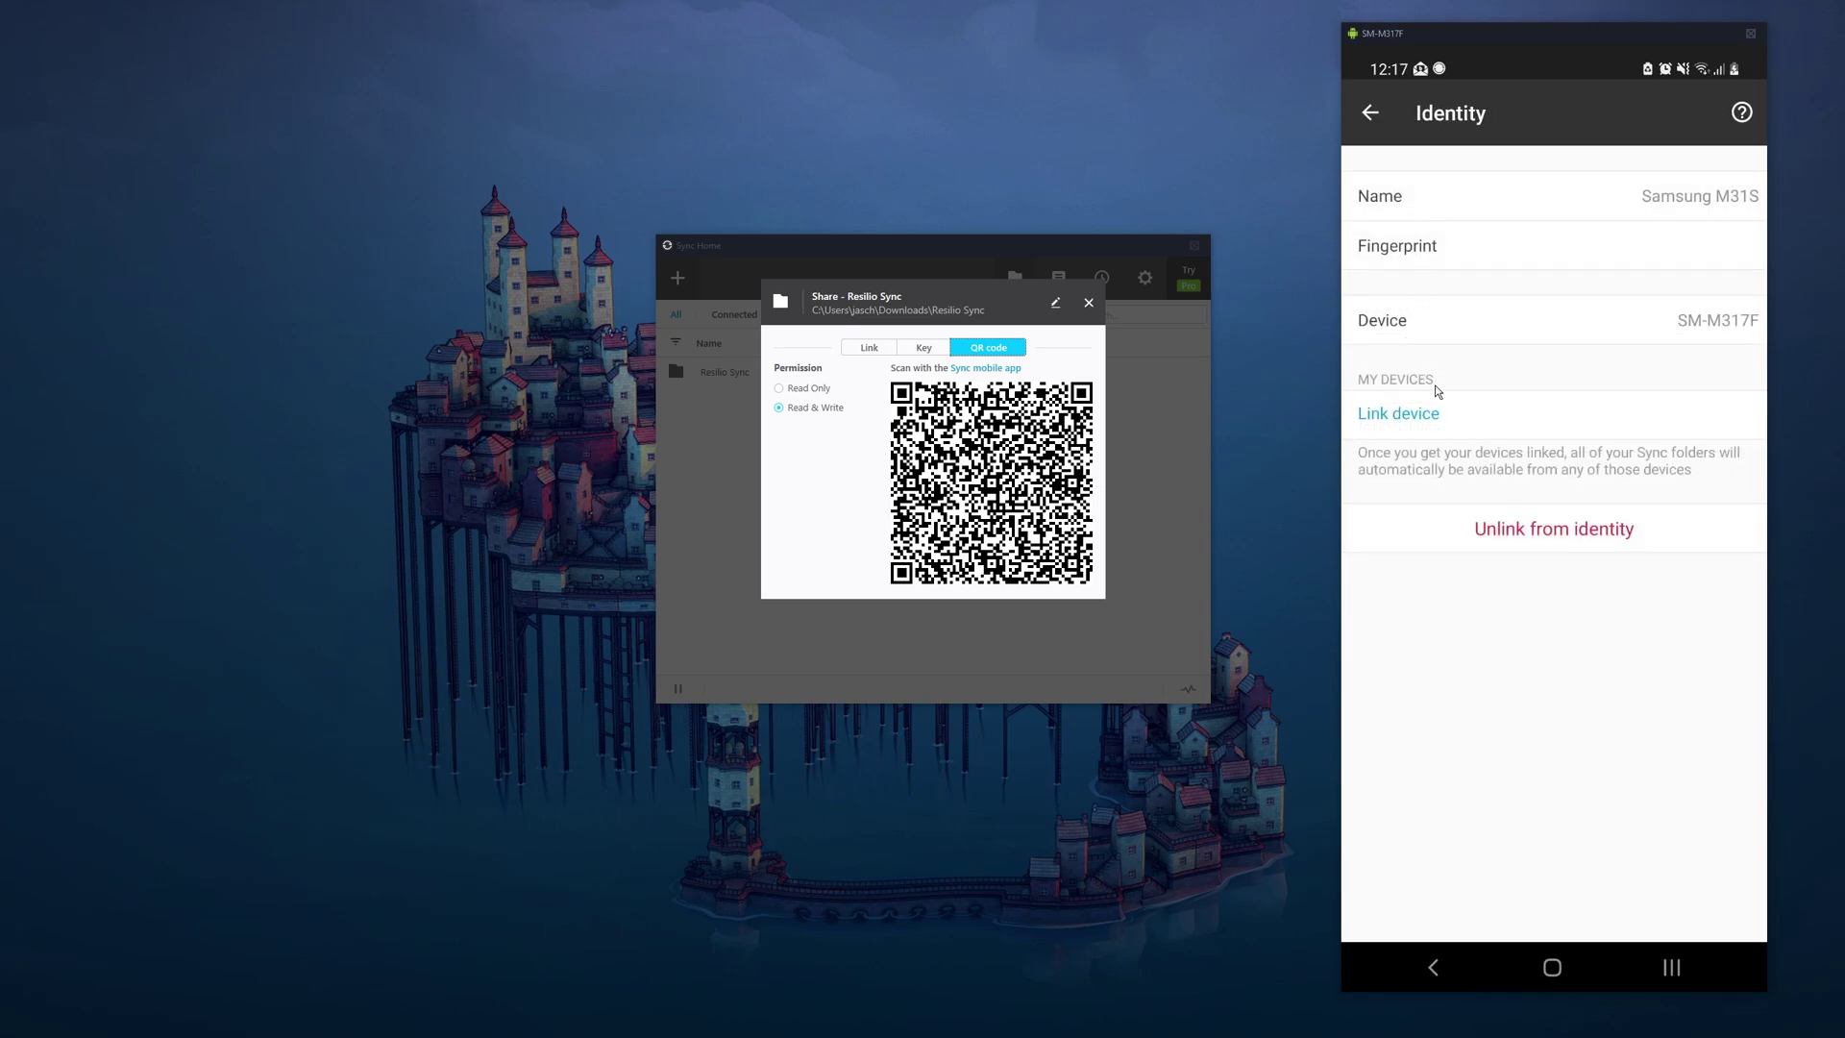
pyautogui.click(1408, 417)
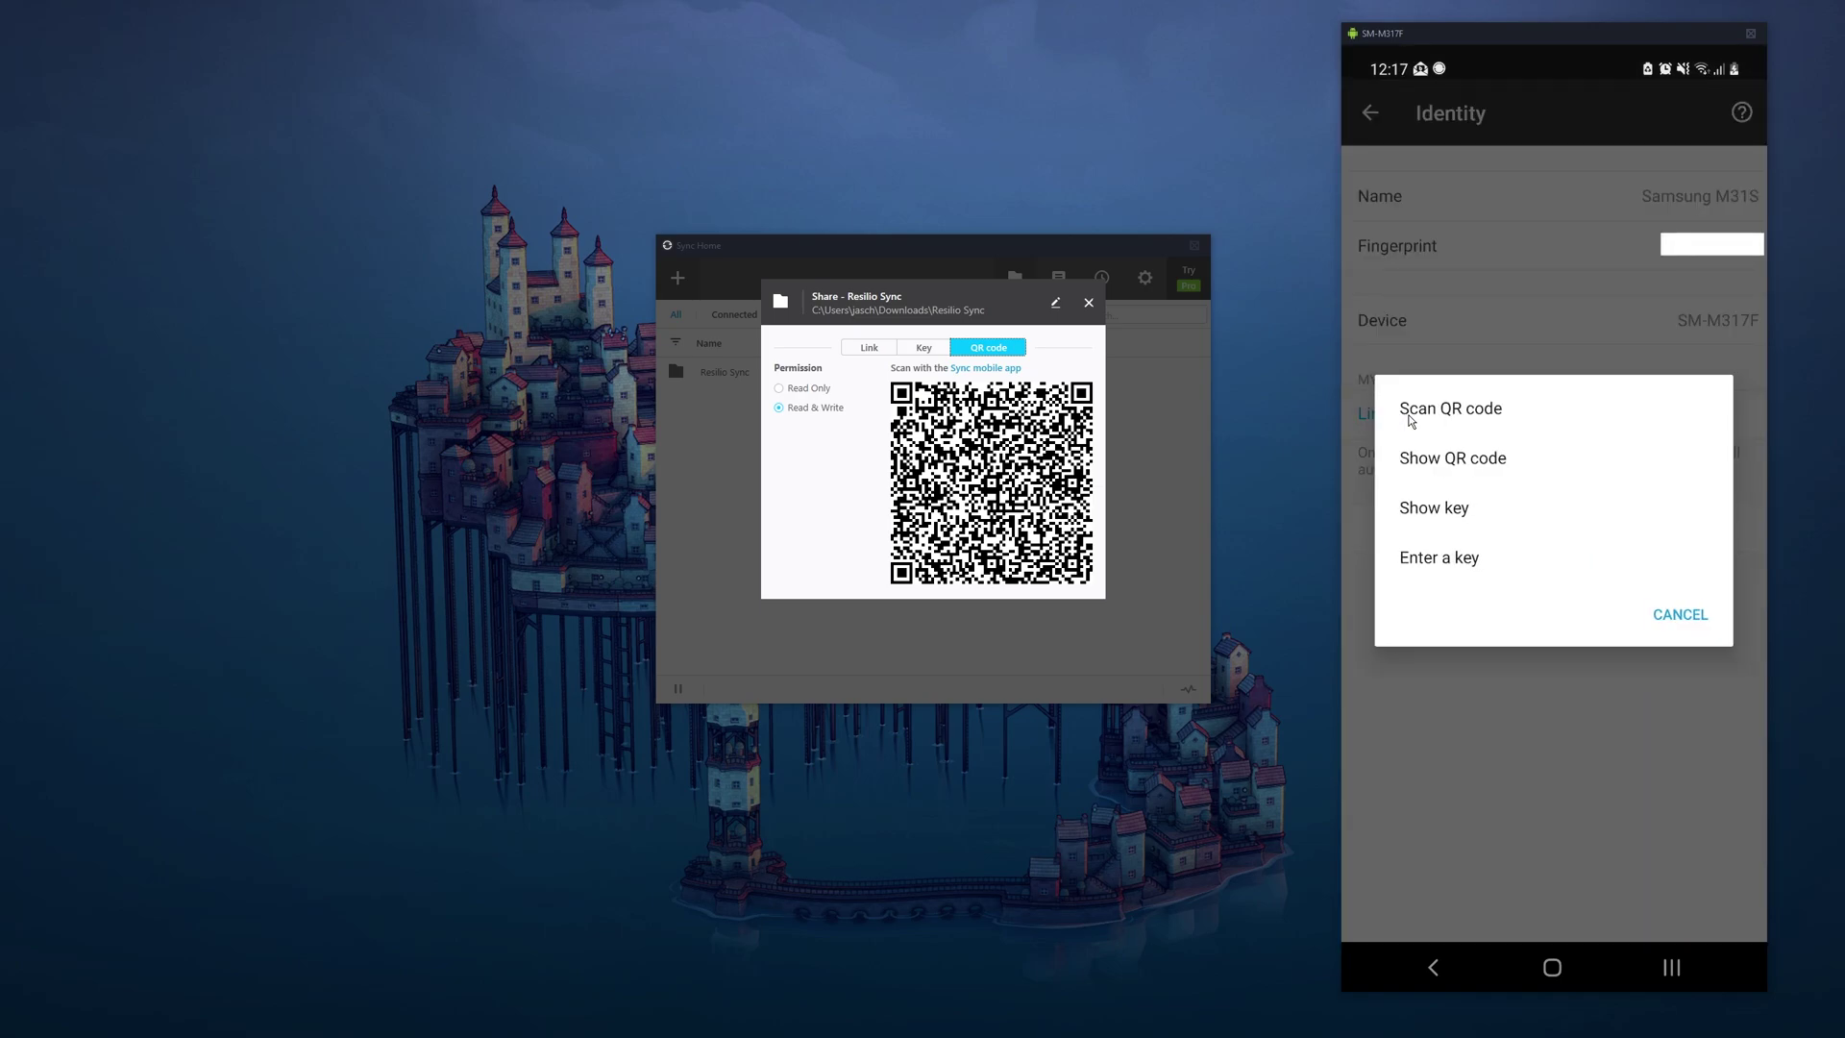
pyautogui.click(1507, 411)
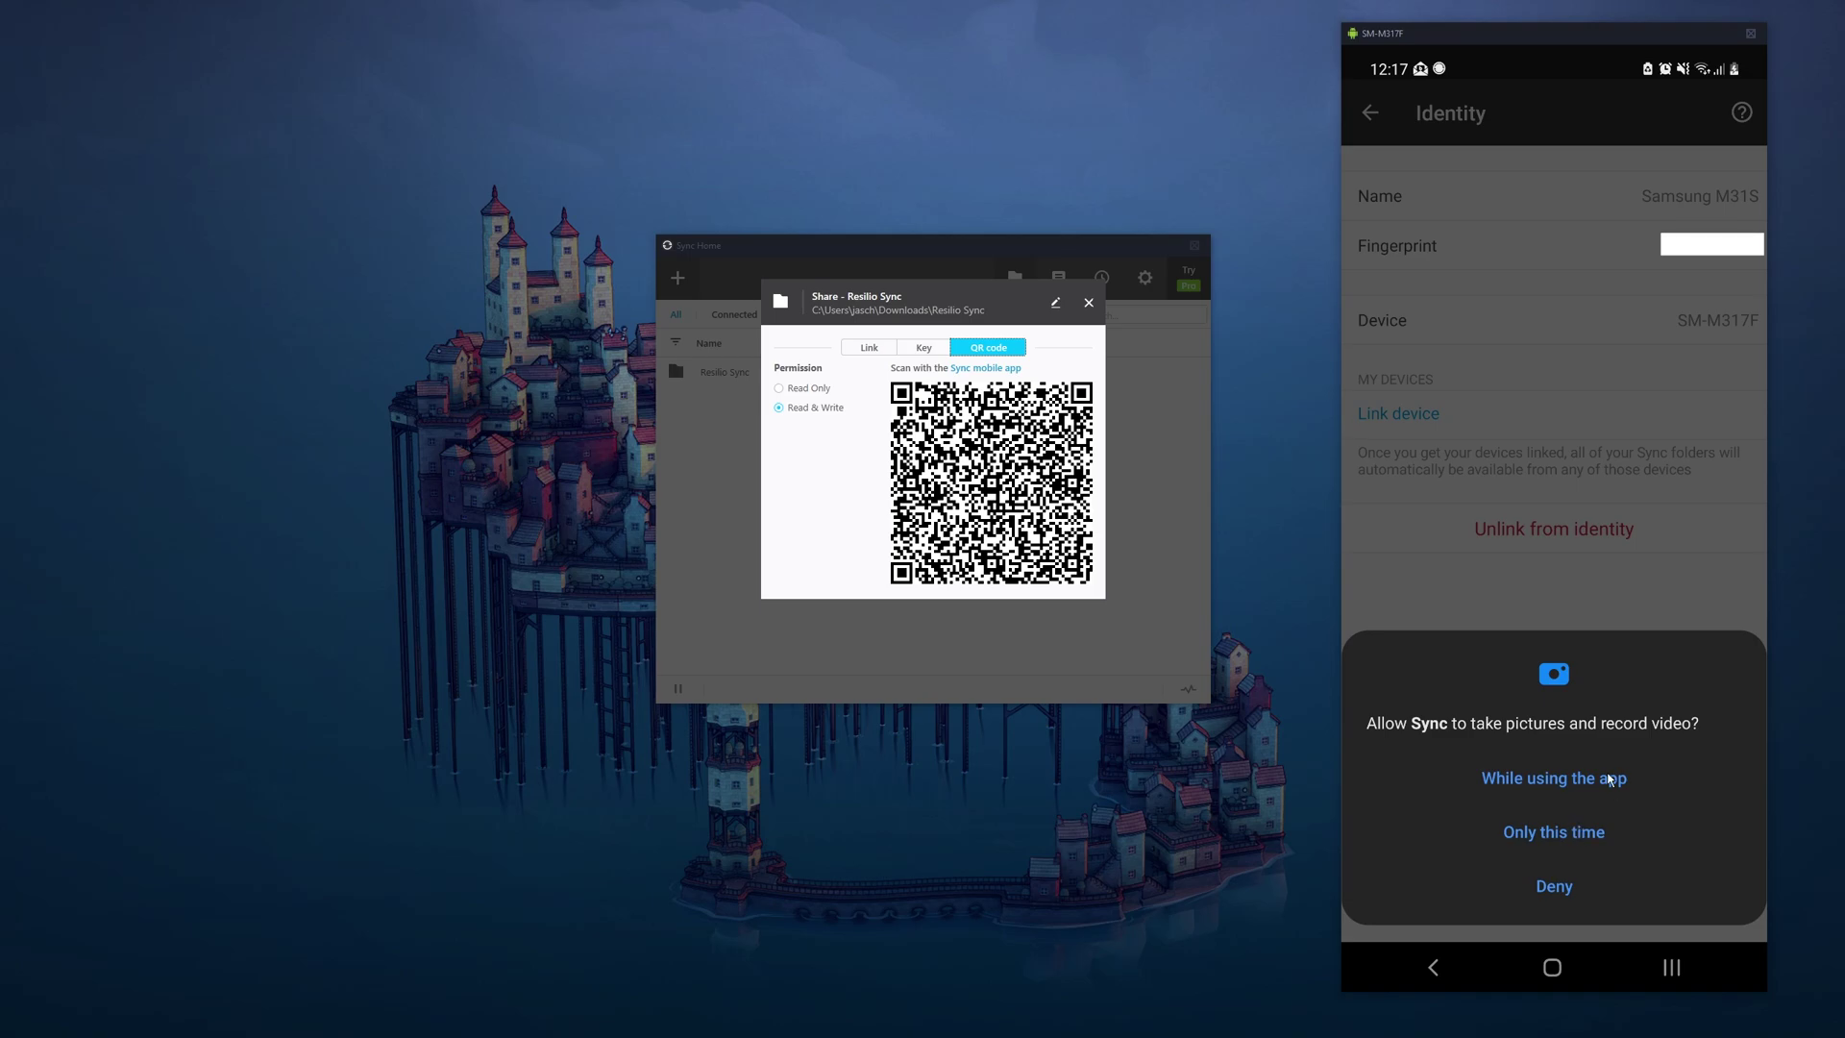
pyautogui.click(1560, 783)
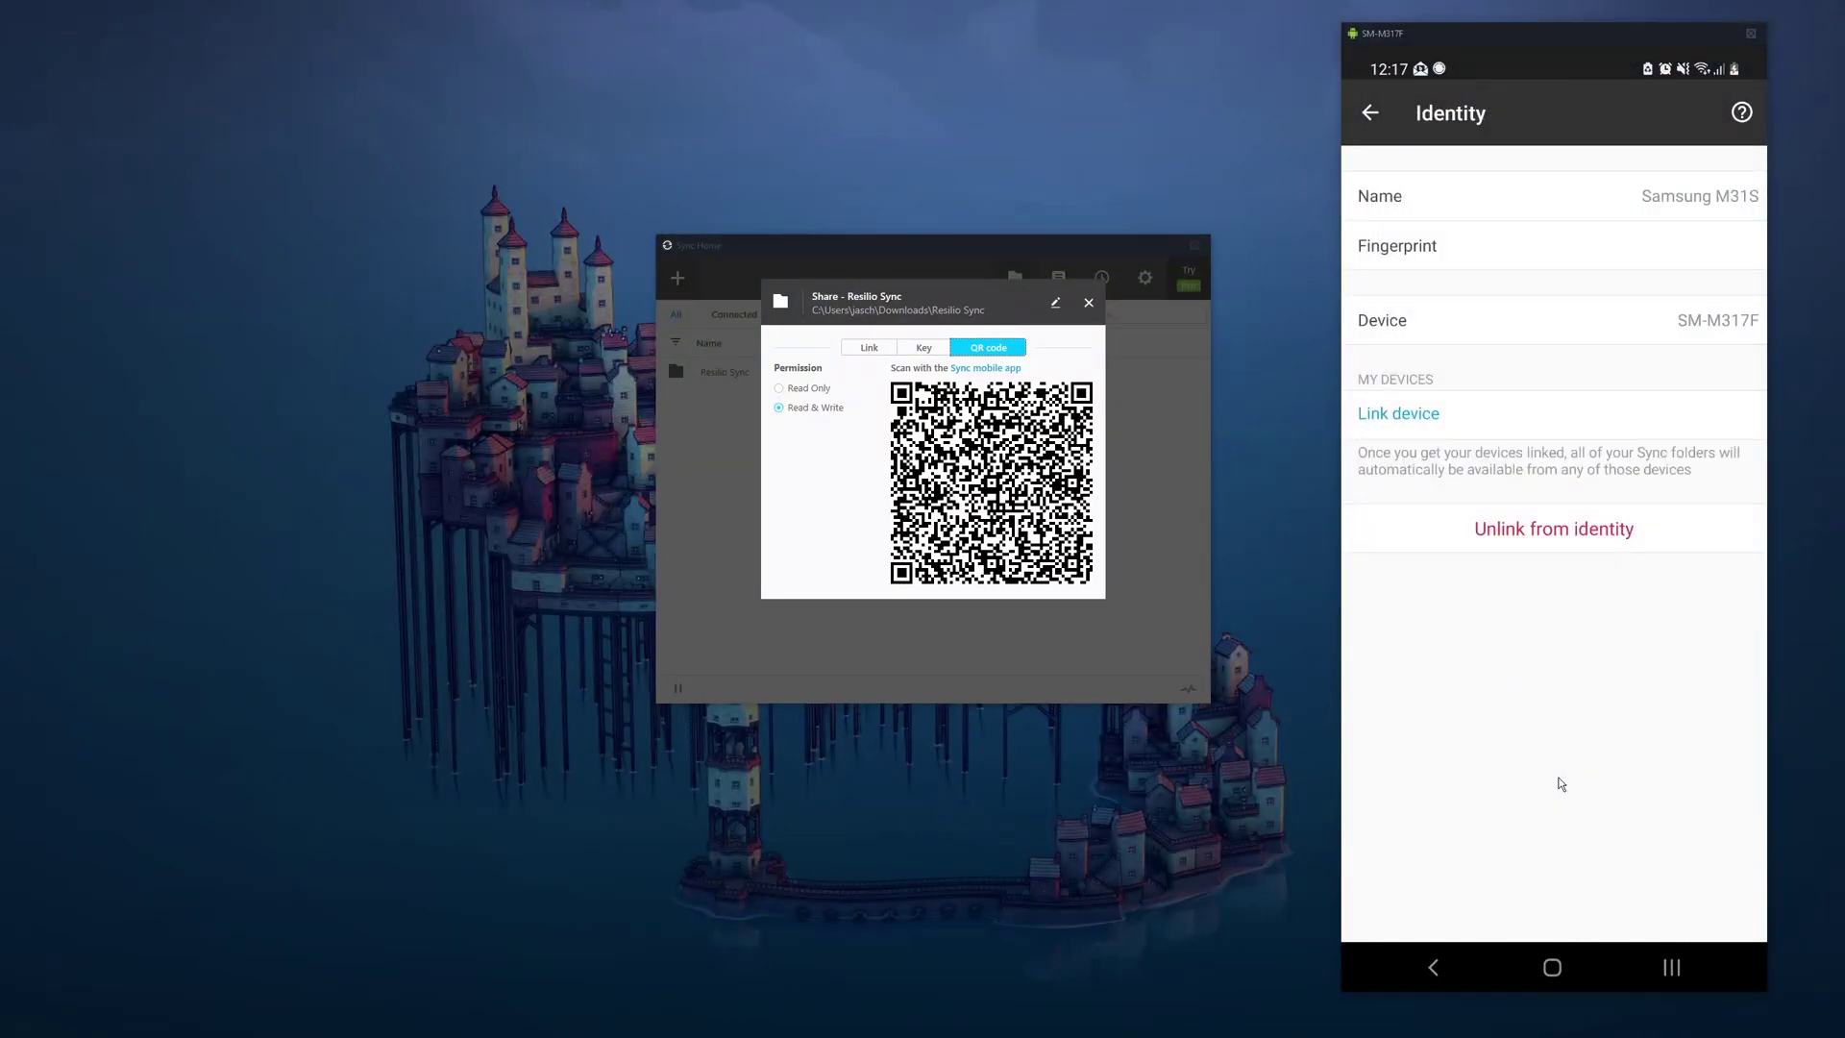
# Return to the phone's Folders list and close the PC's Share dialog
pyautogui.click(1433, 967)
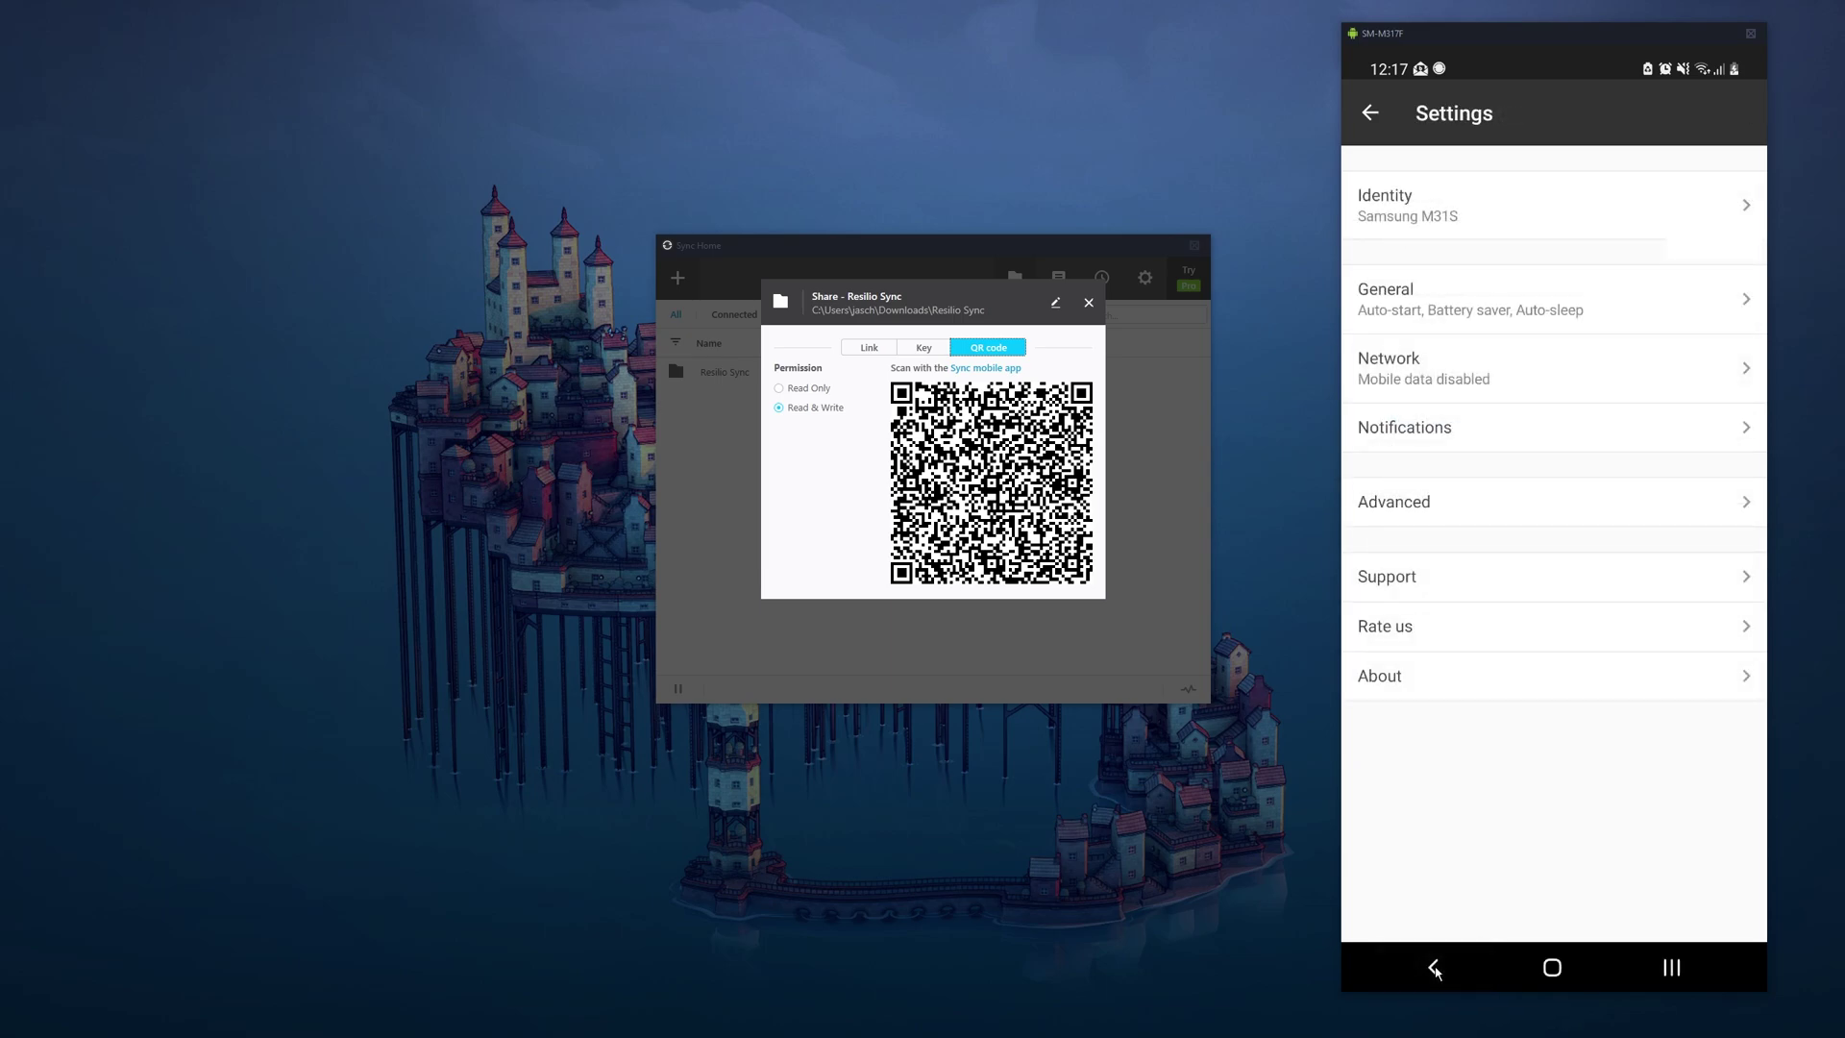
pyautogui.click(1432, 968)
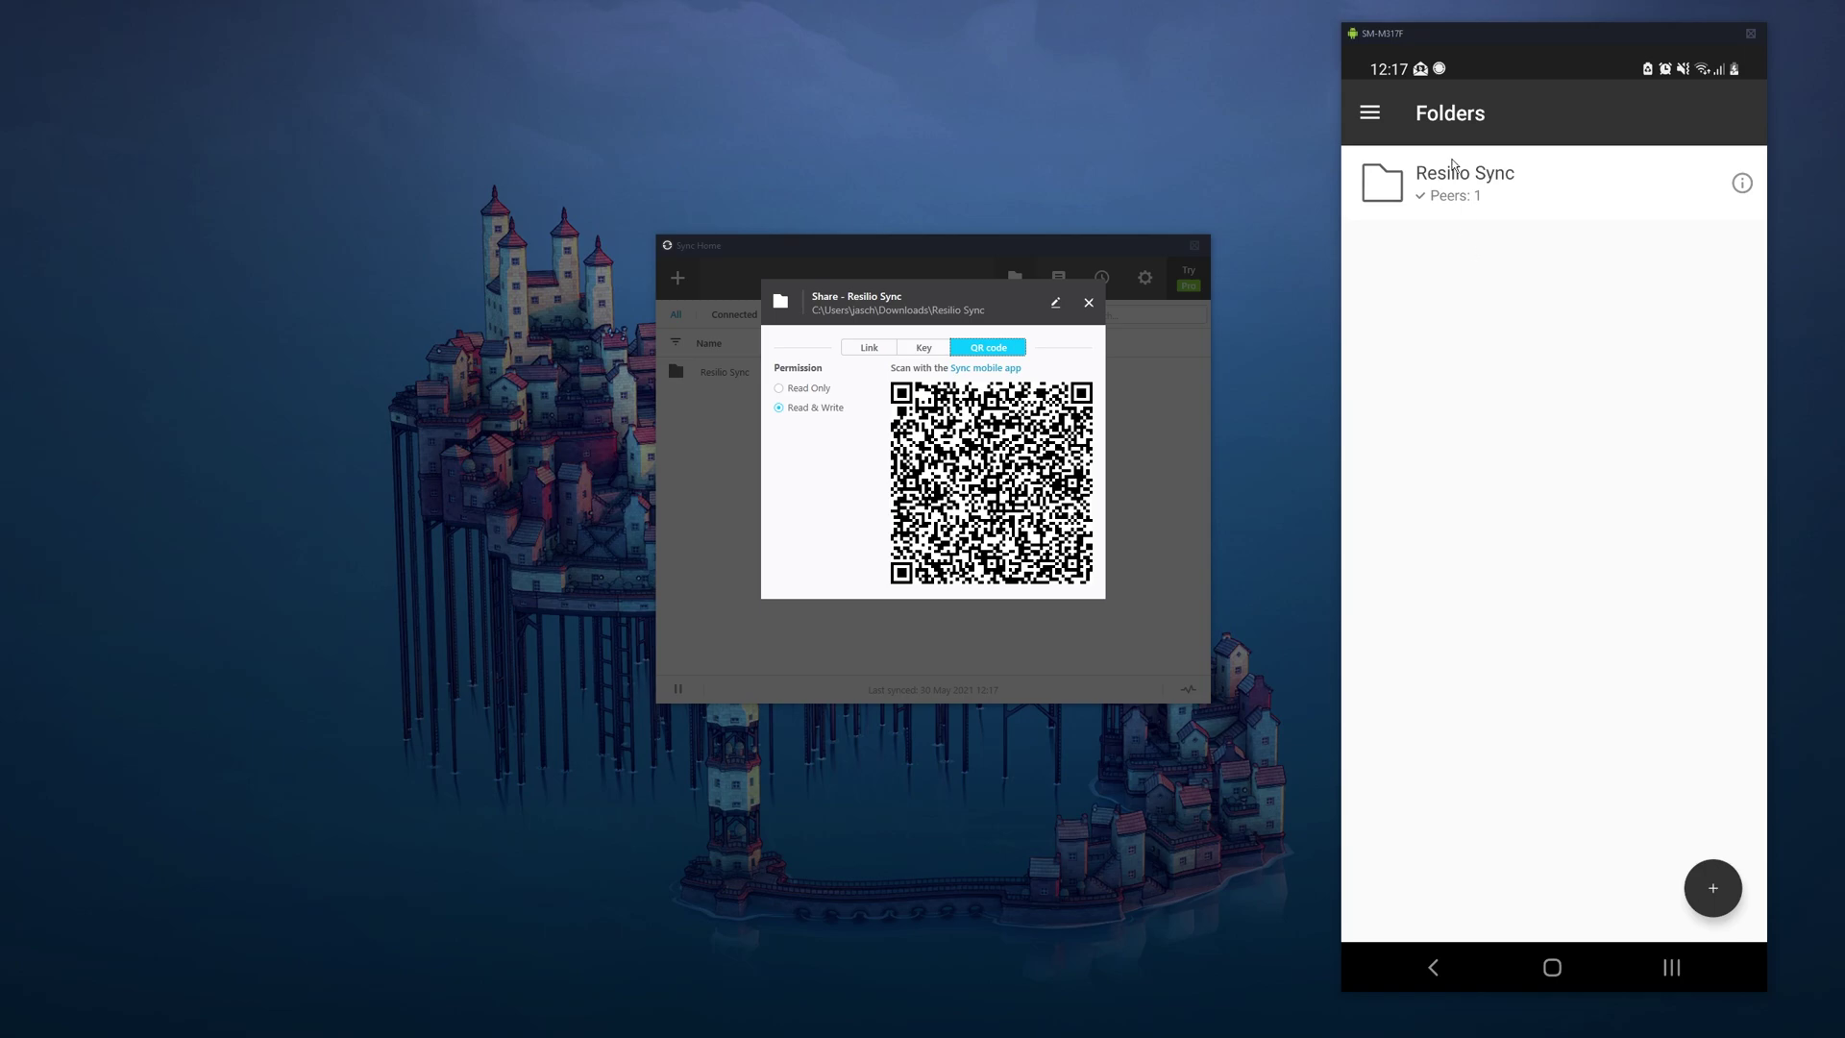
pyautogui.click(1089, 302)
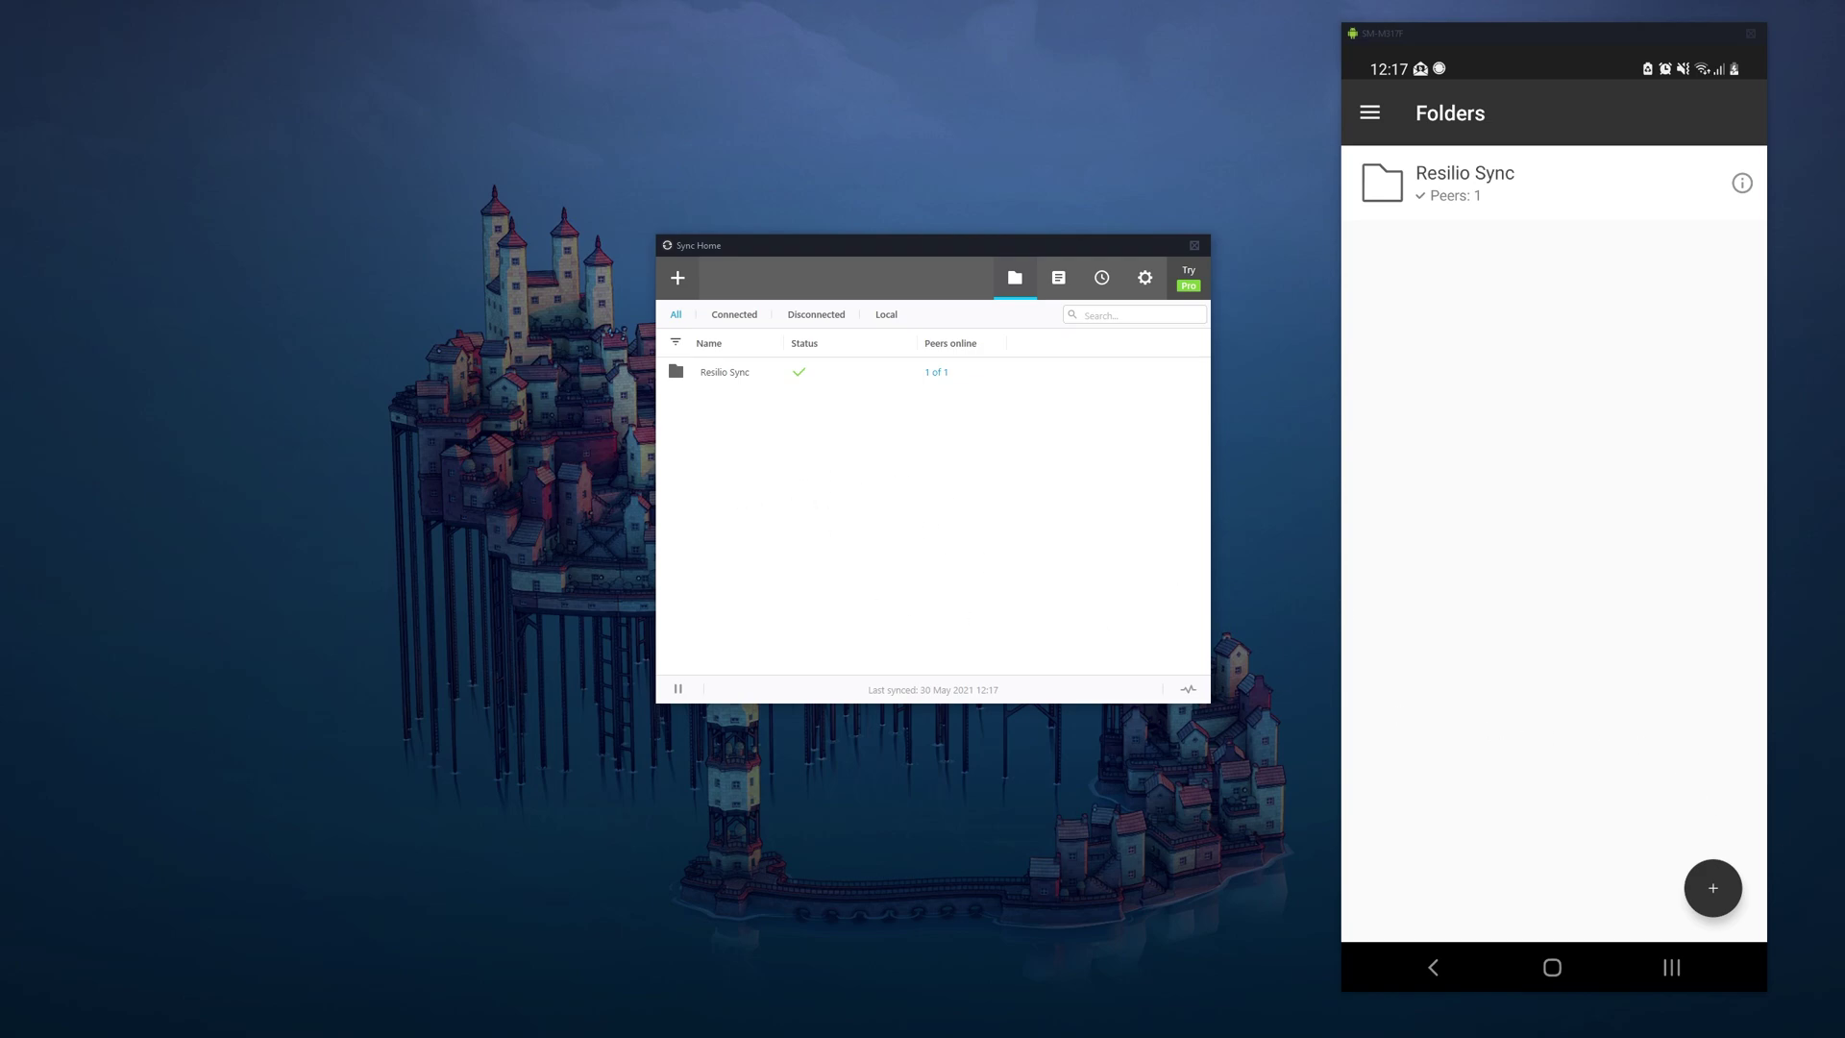
# Move Resilio-Sync_x64.exe from Downloads into the Resilio Sync folder and close Explorer
pyautogui.press('super+e')
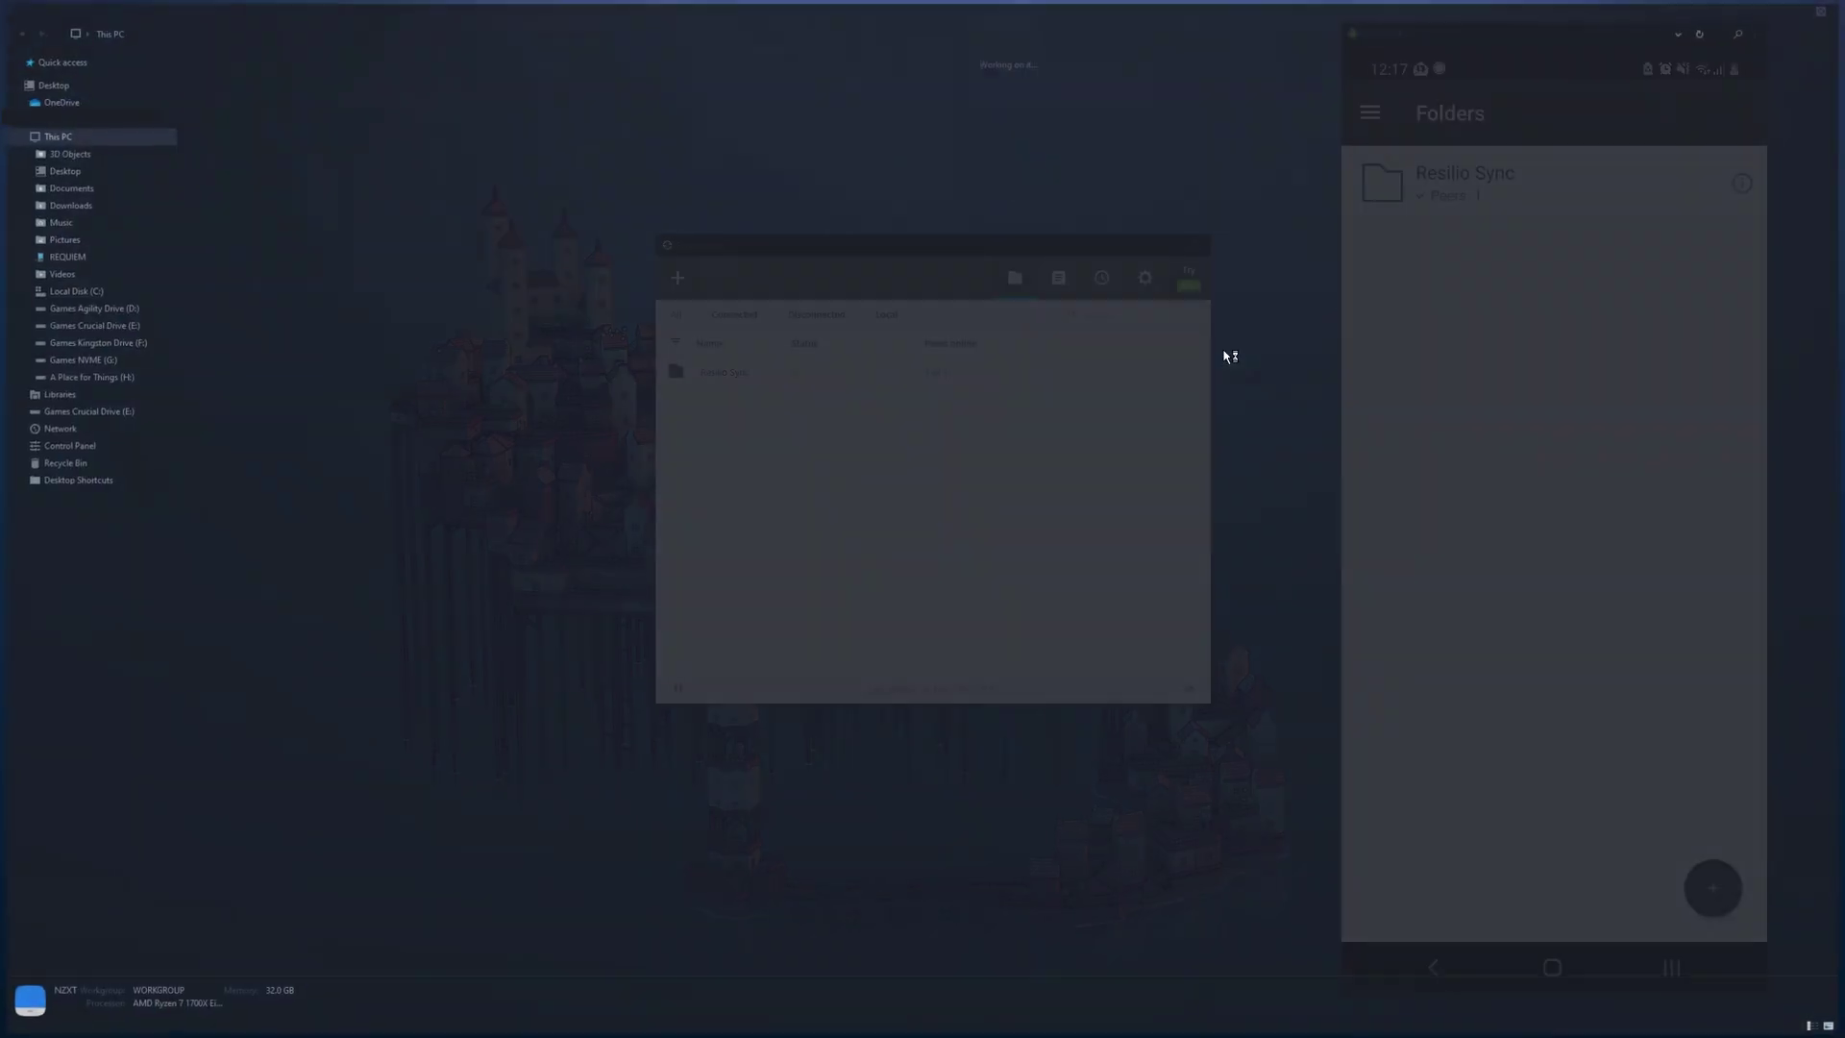
pyautogui.doubleClick(795, 88)
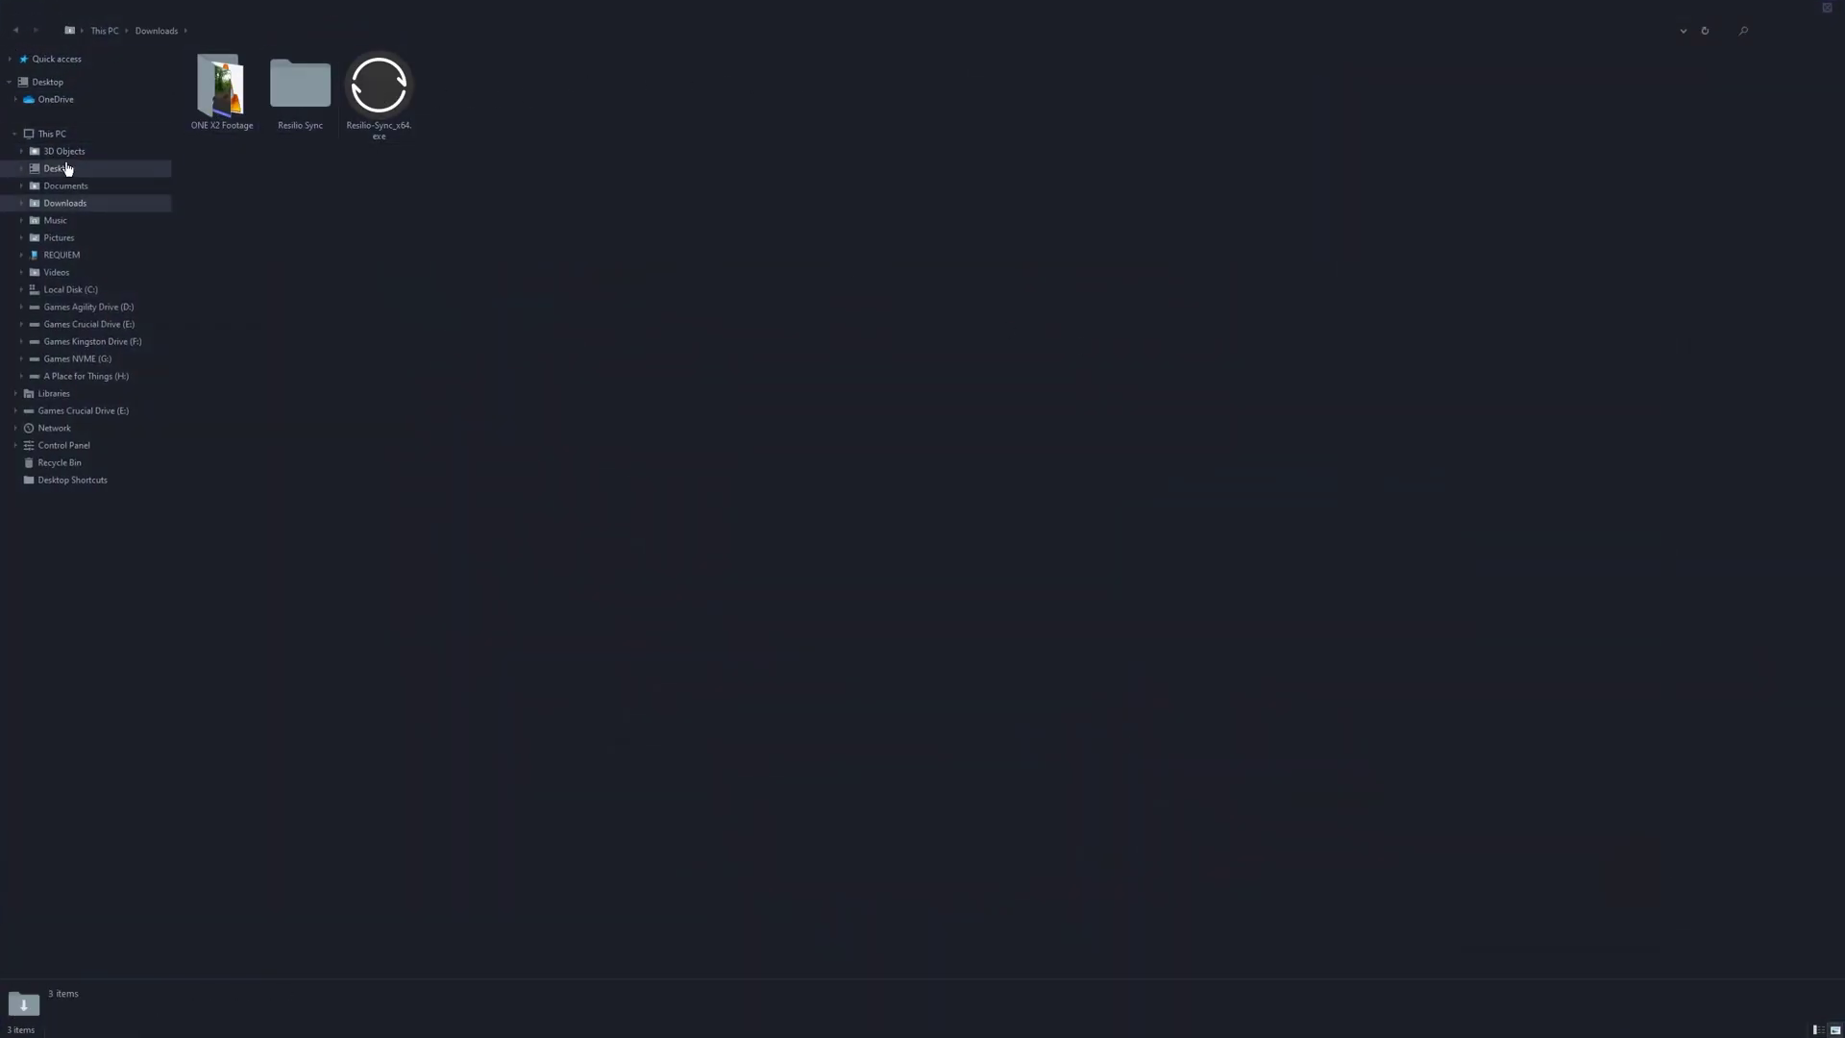
pyautogui.click(397, 93)
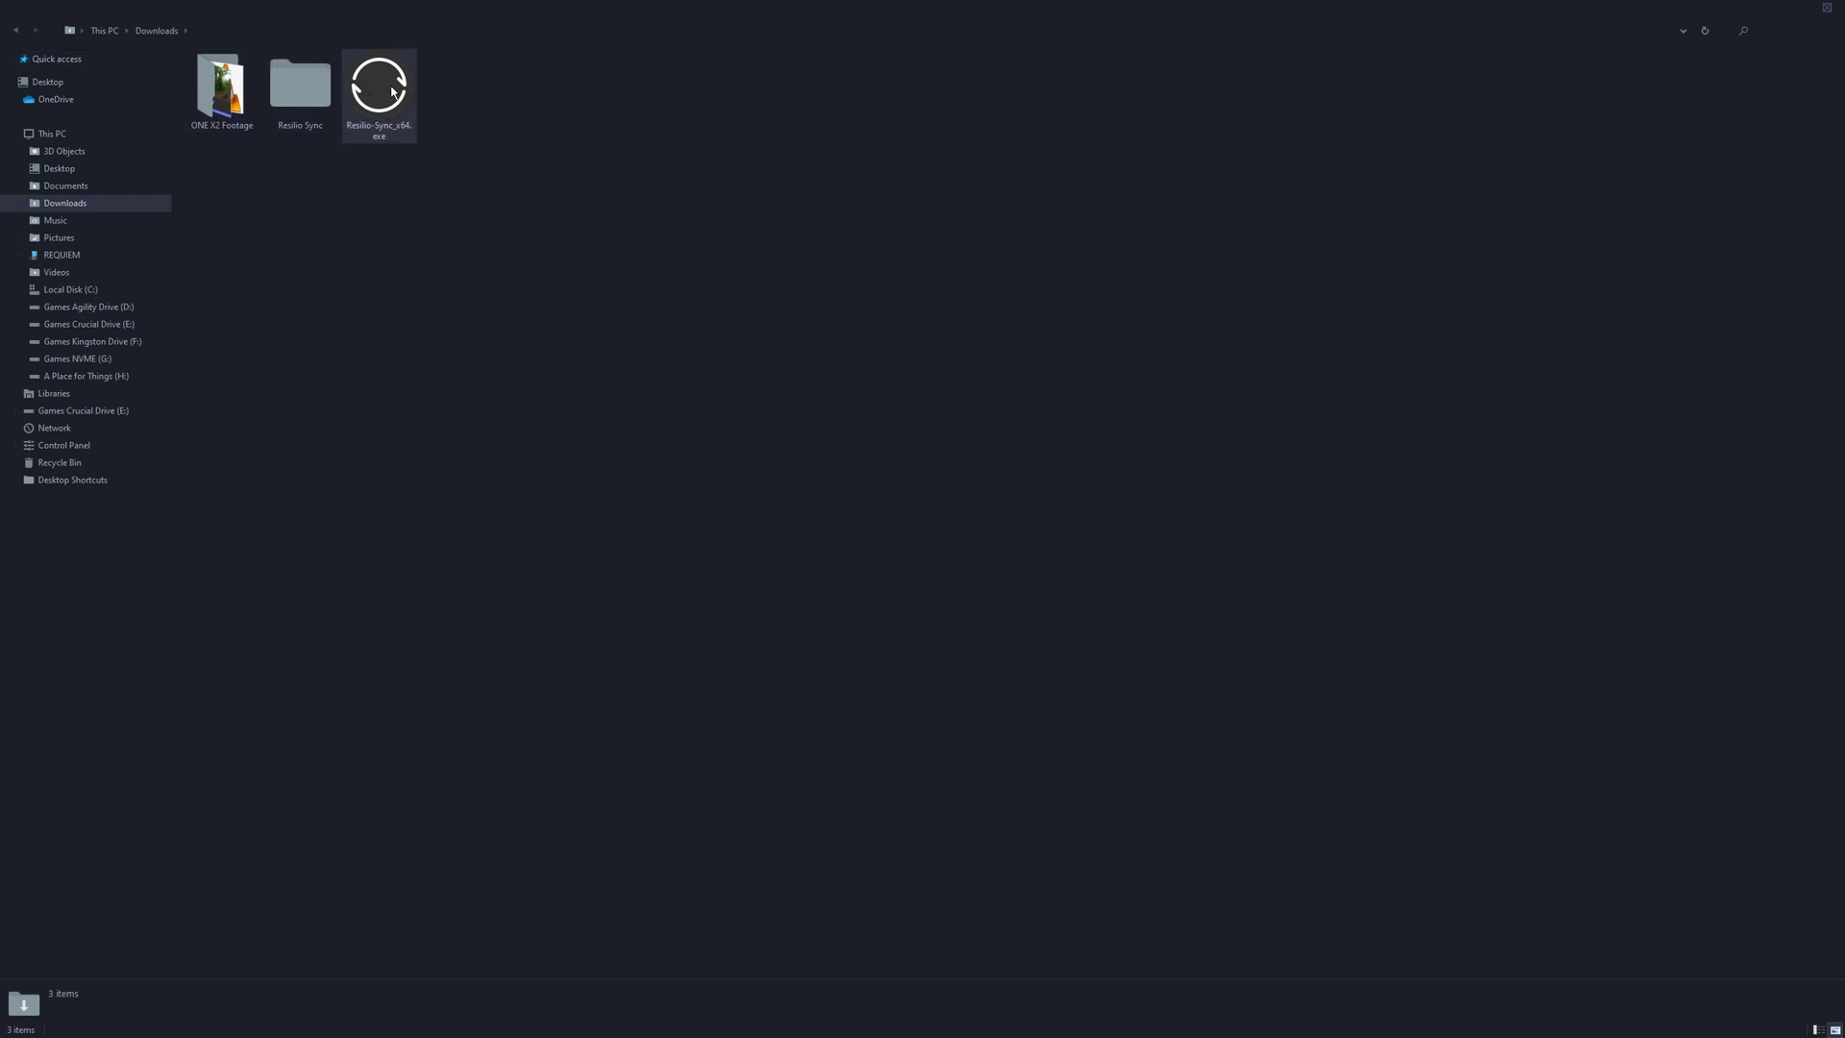
pyautogui.moveTo(397, 93); pyautogui.dragTo(306, 82)
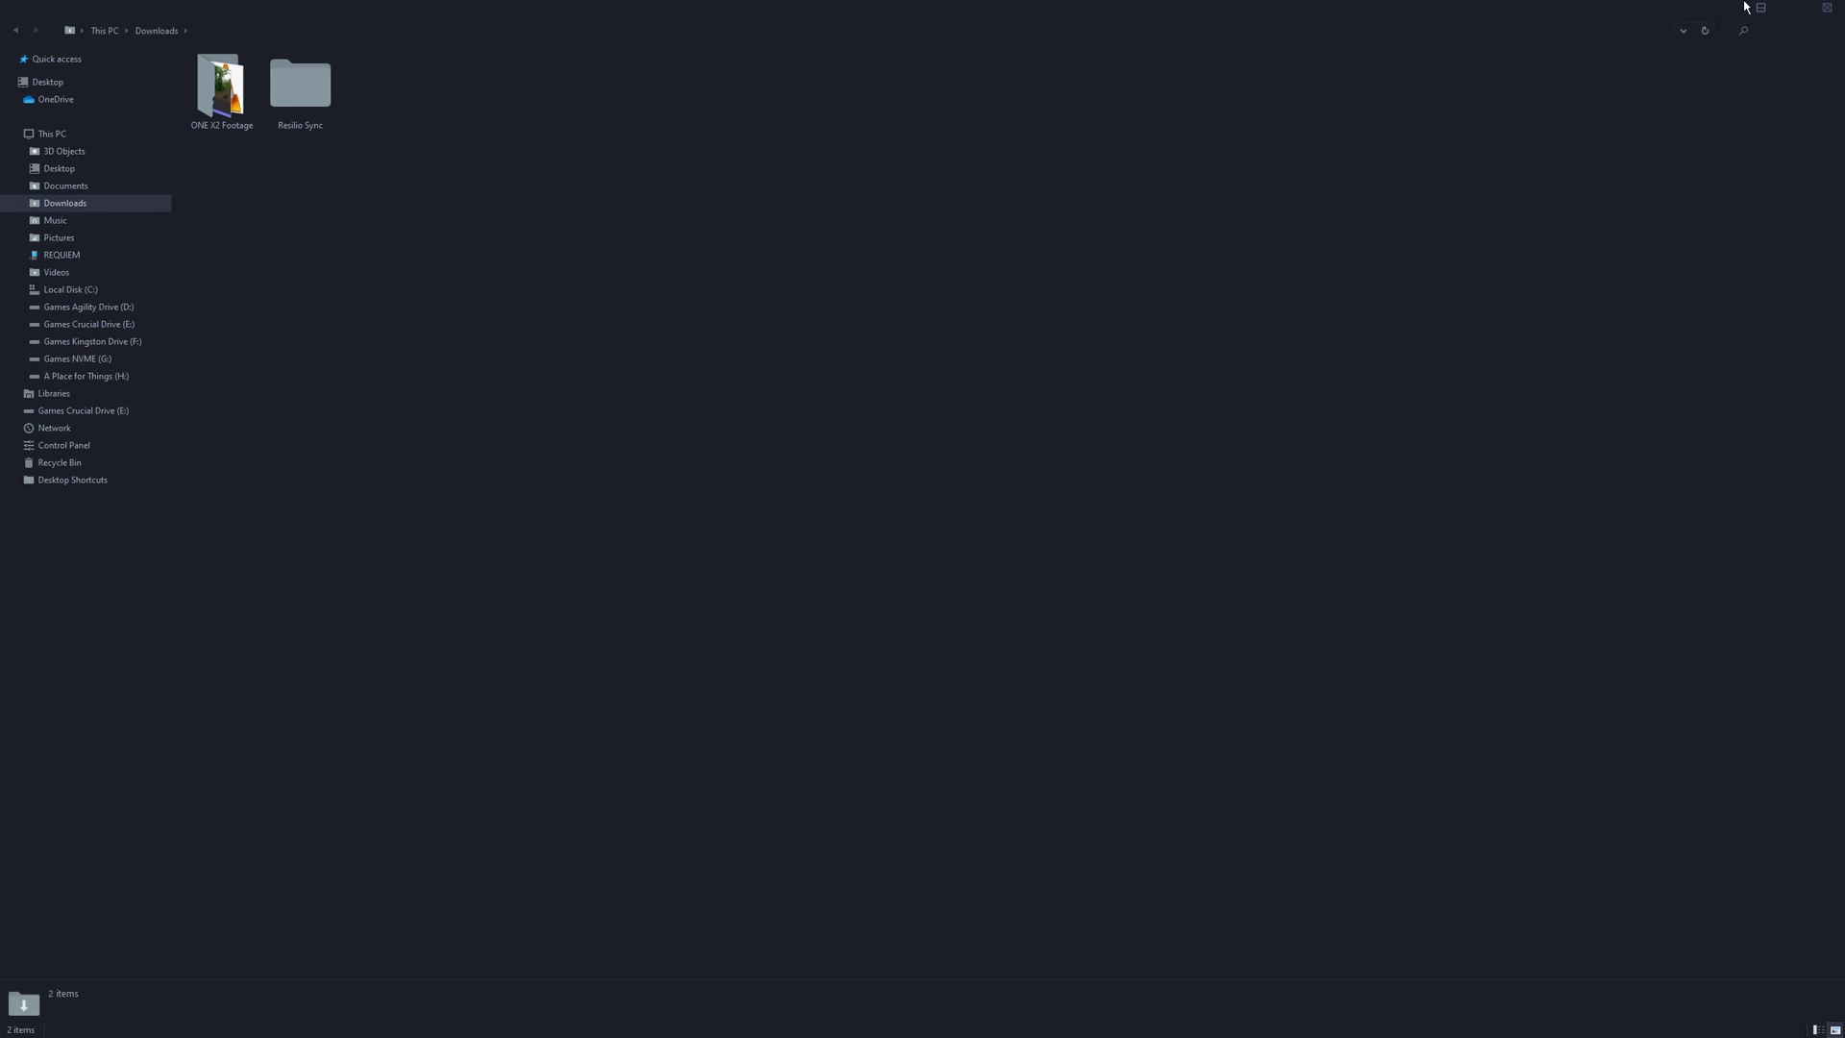
pyautogui.click(1756, 11)
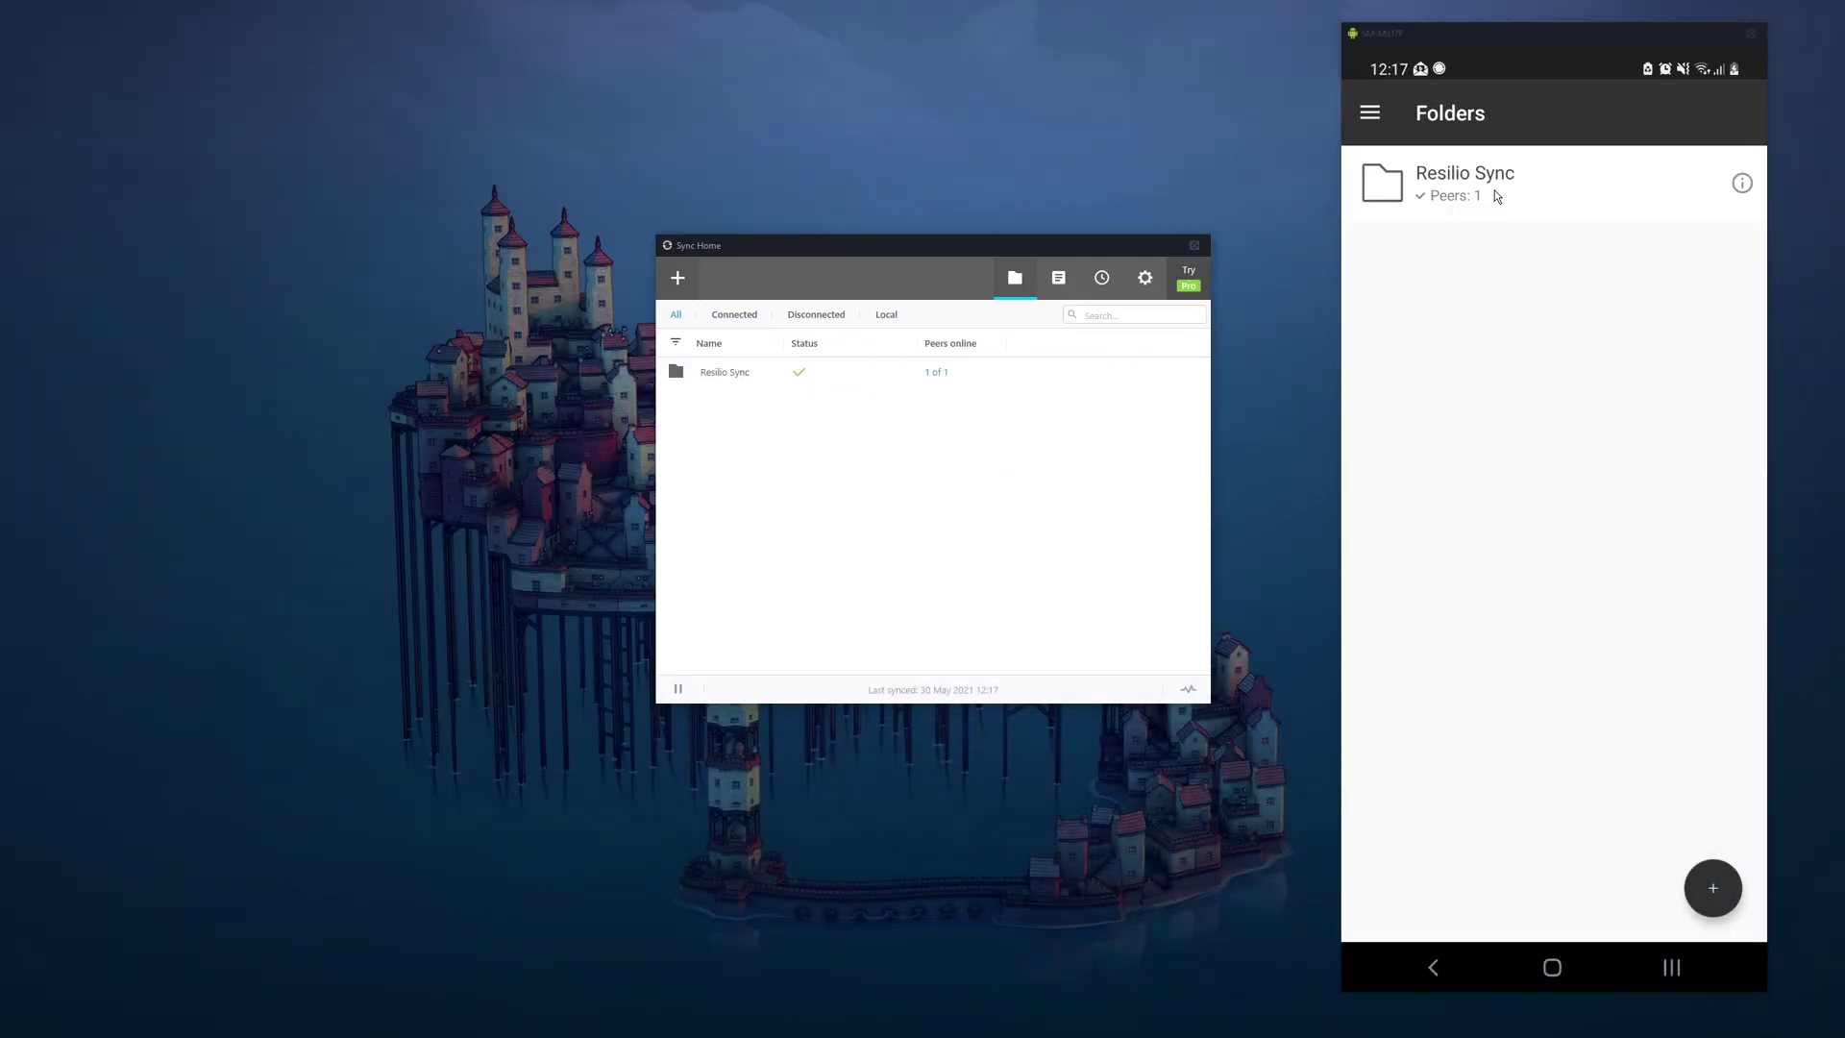
# Open the phone's Resilio Sync folder to confirm Resilio-Sync_x64.exe arrived, then return to Folders
pyautogui.click(1553, 191)
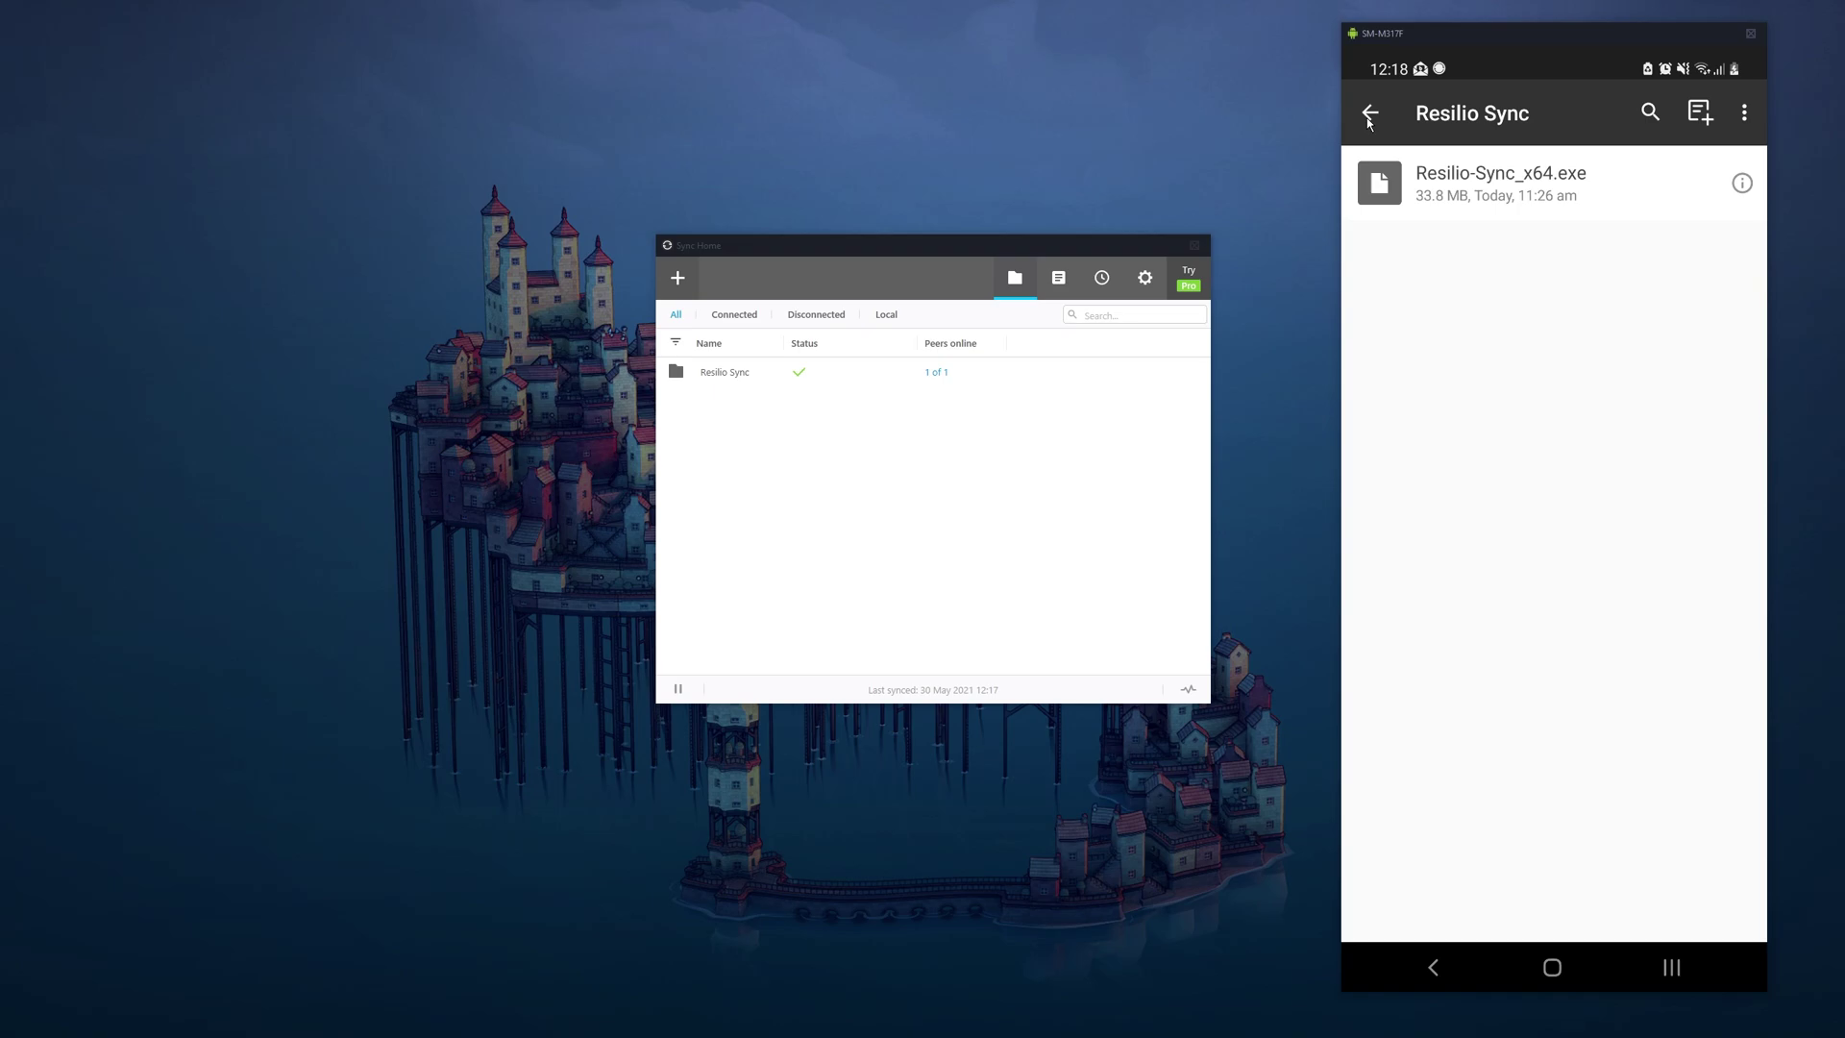
pyautogui.click(1368, 119)
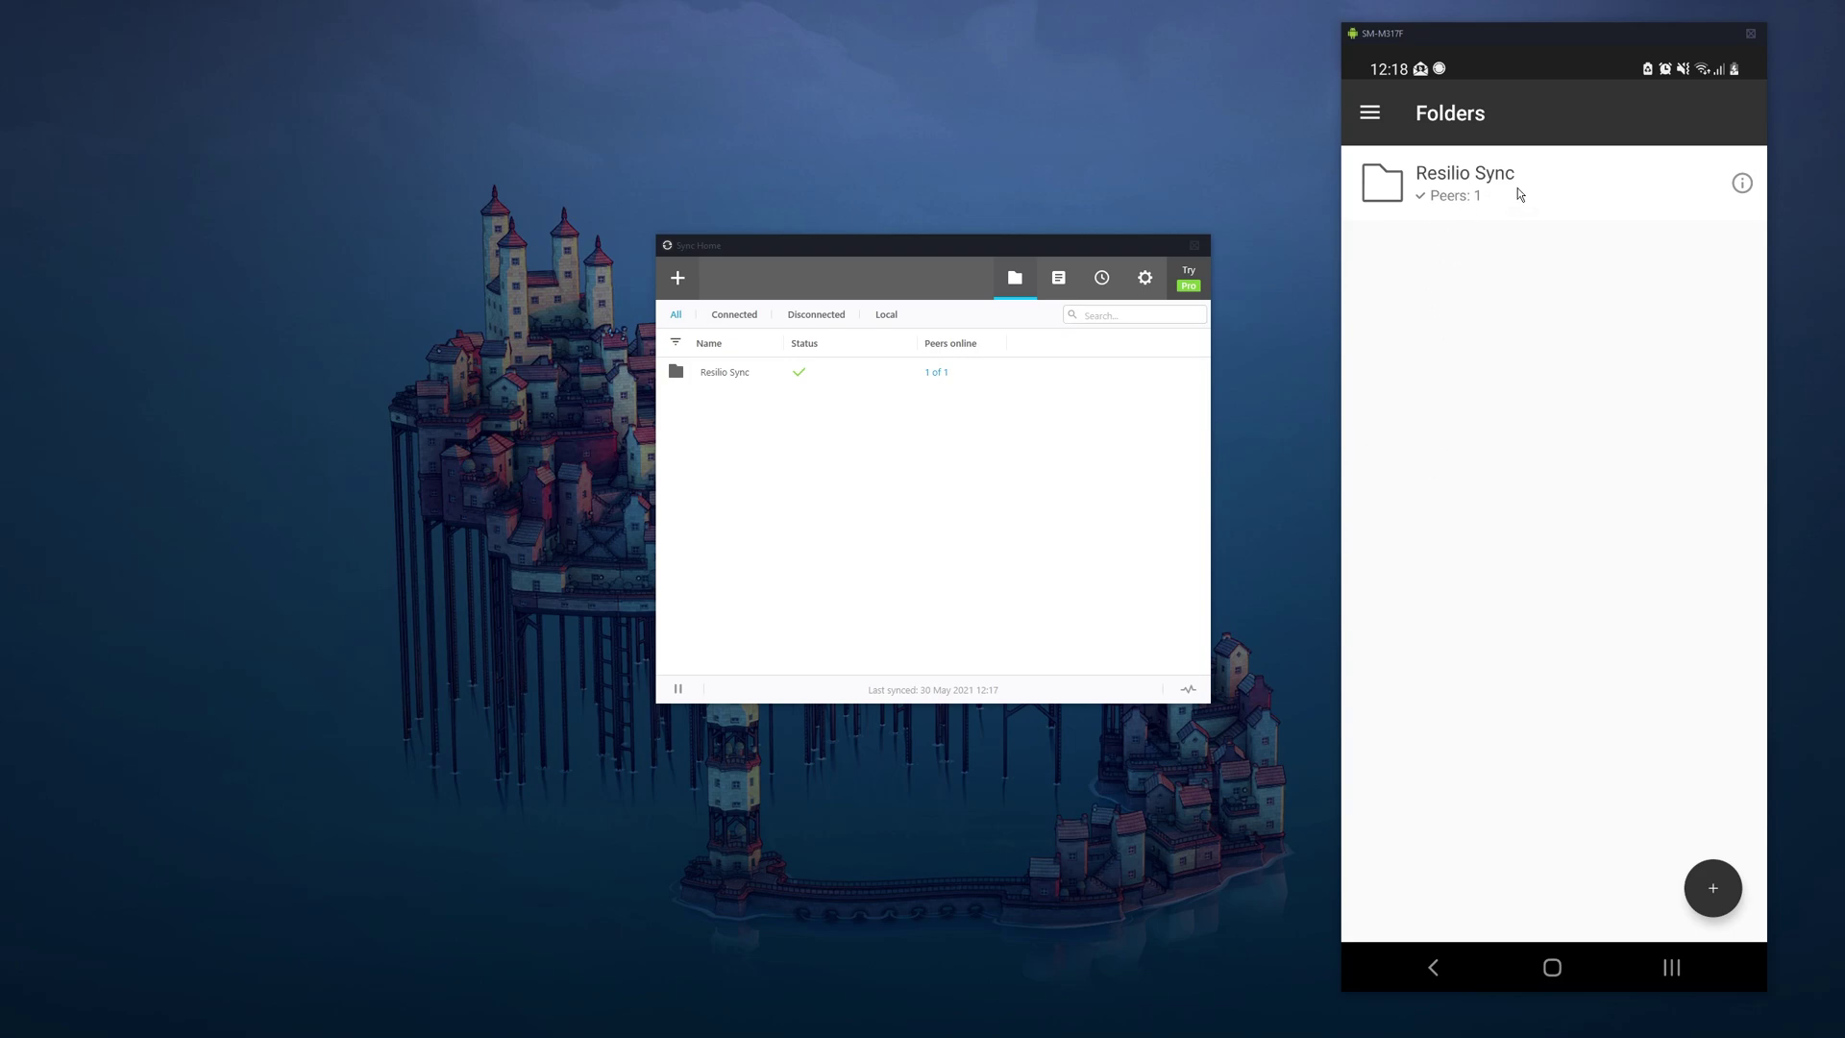
# Create a new phone folder named 'Samsung M31S resilio' and return to the Folders list
pyautogui.click(1730, 891)
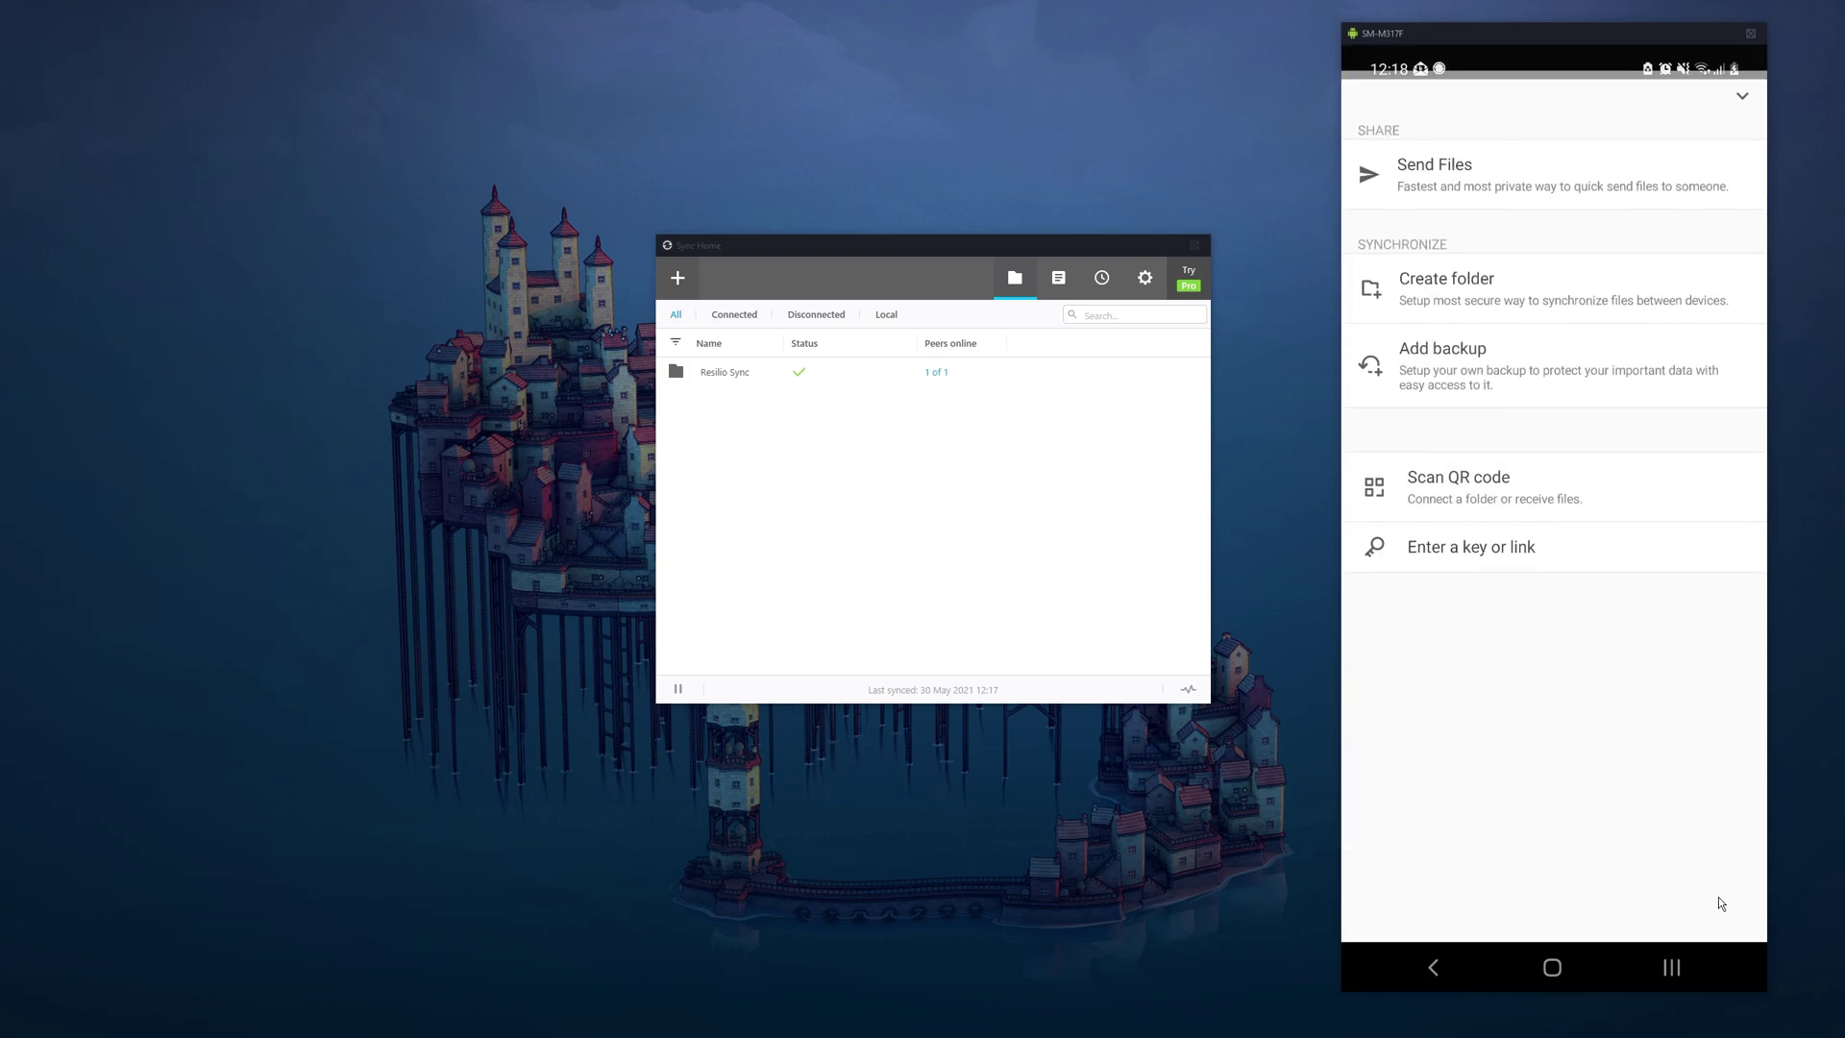
pyautogui.click(1445, 288)
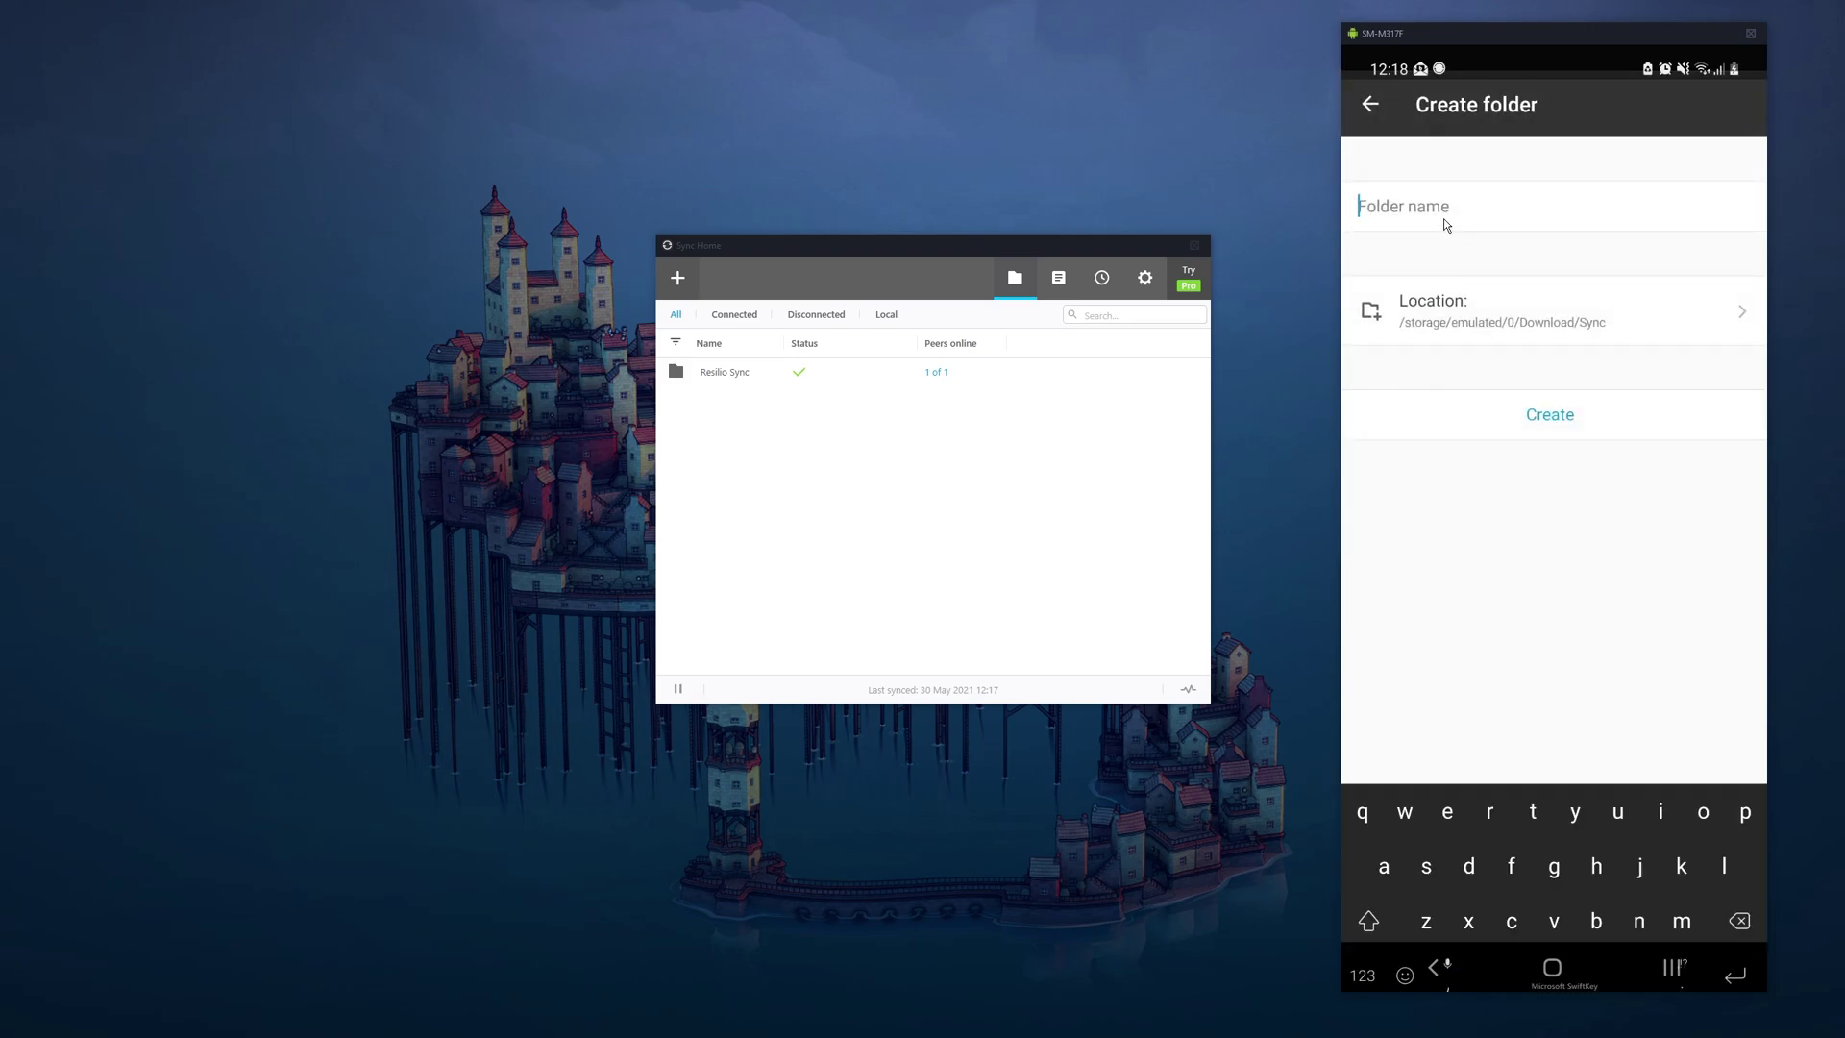
pyautogui.click(1442, 215)
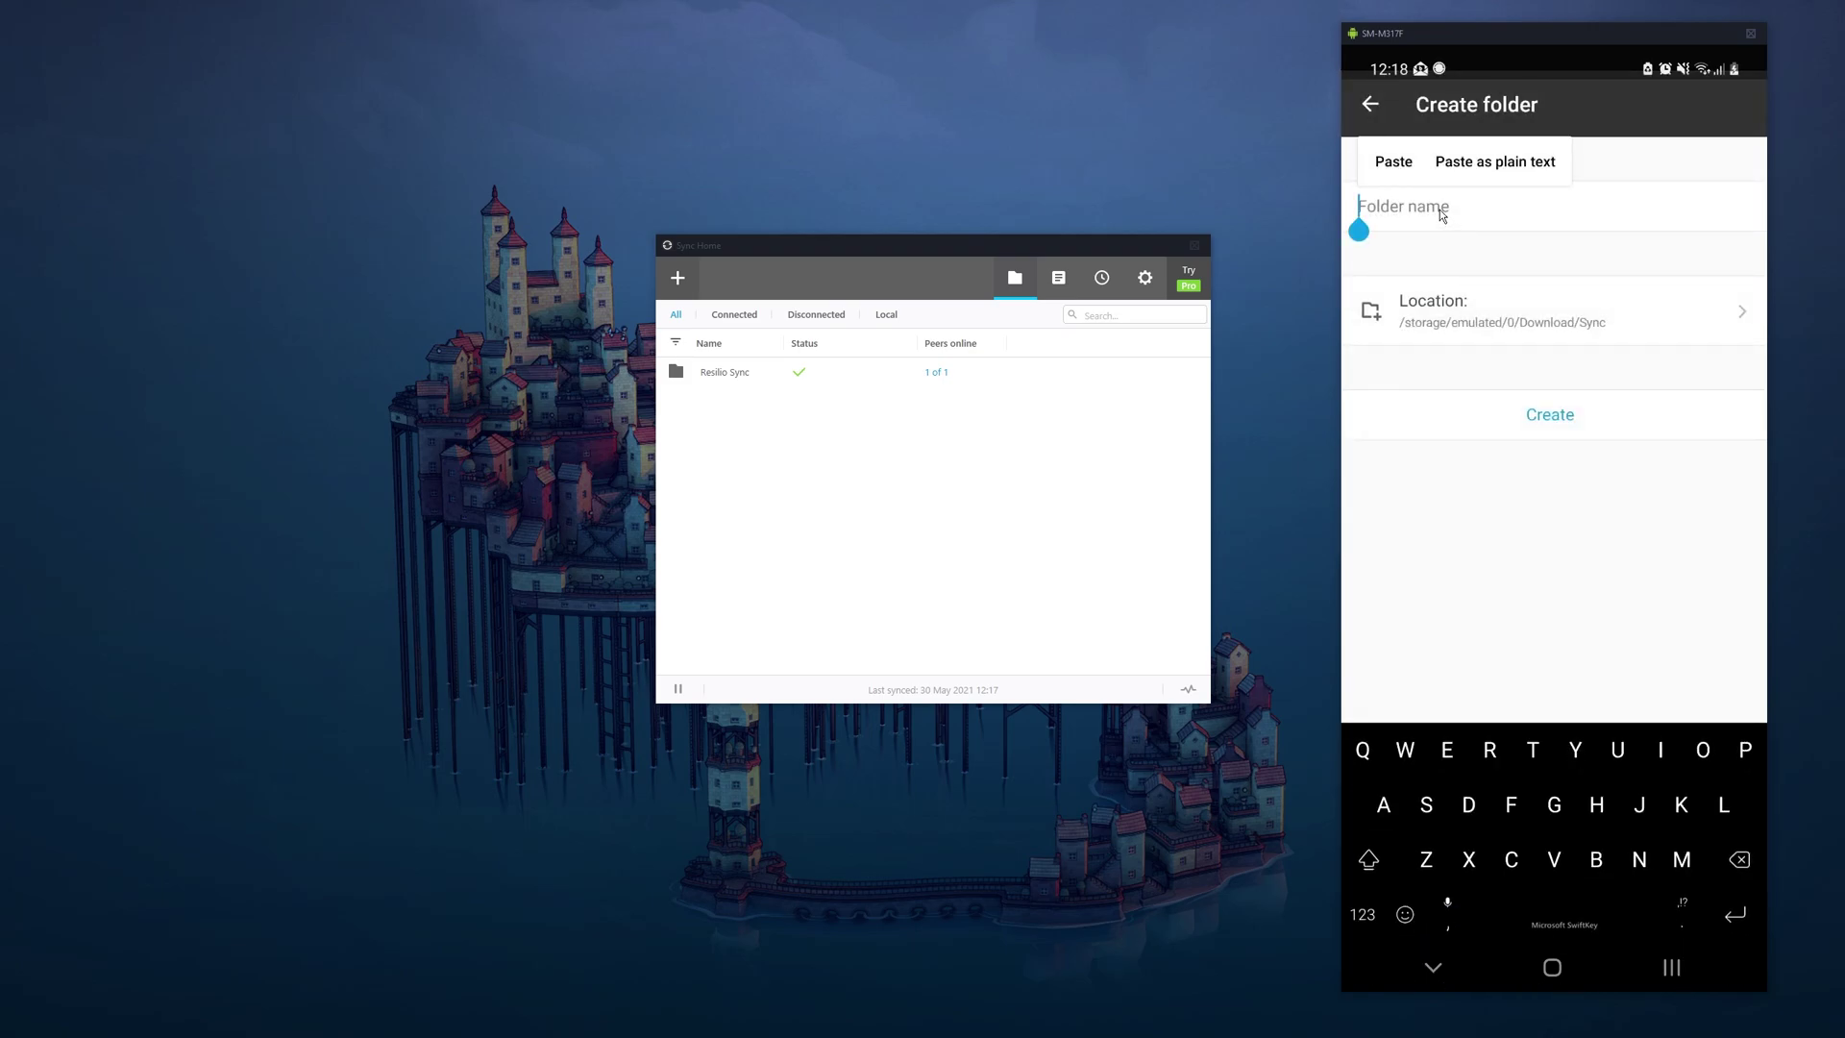
pyautogui.write('Samsung M31')
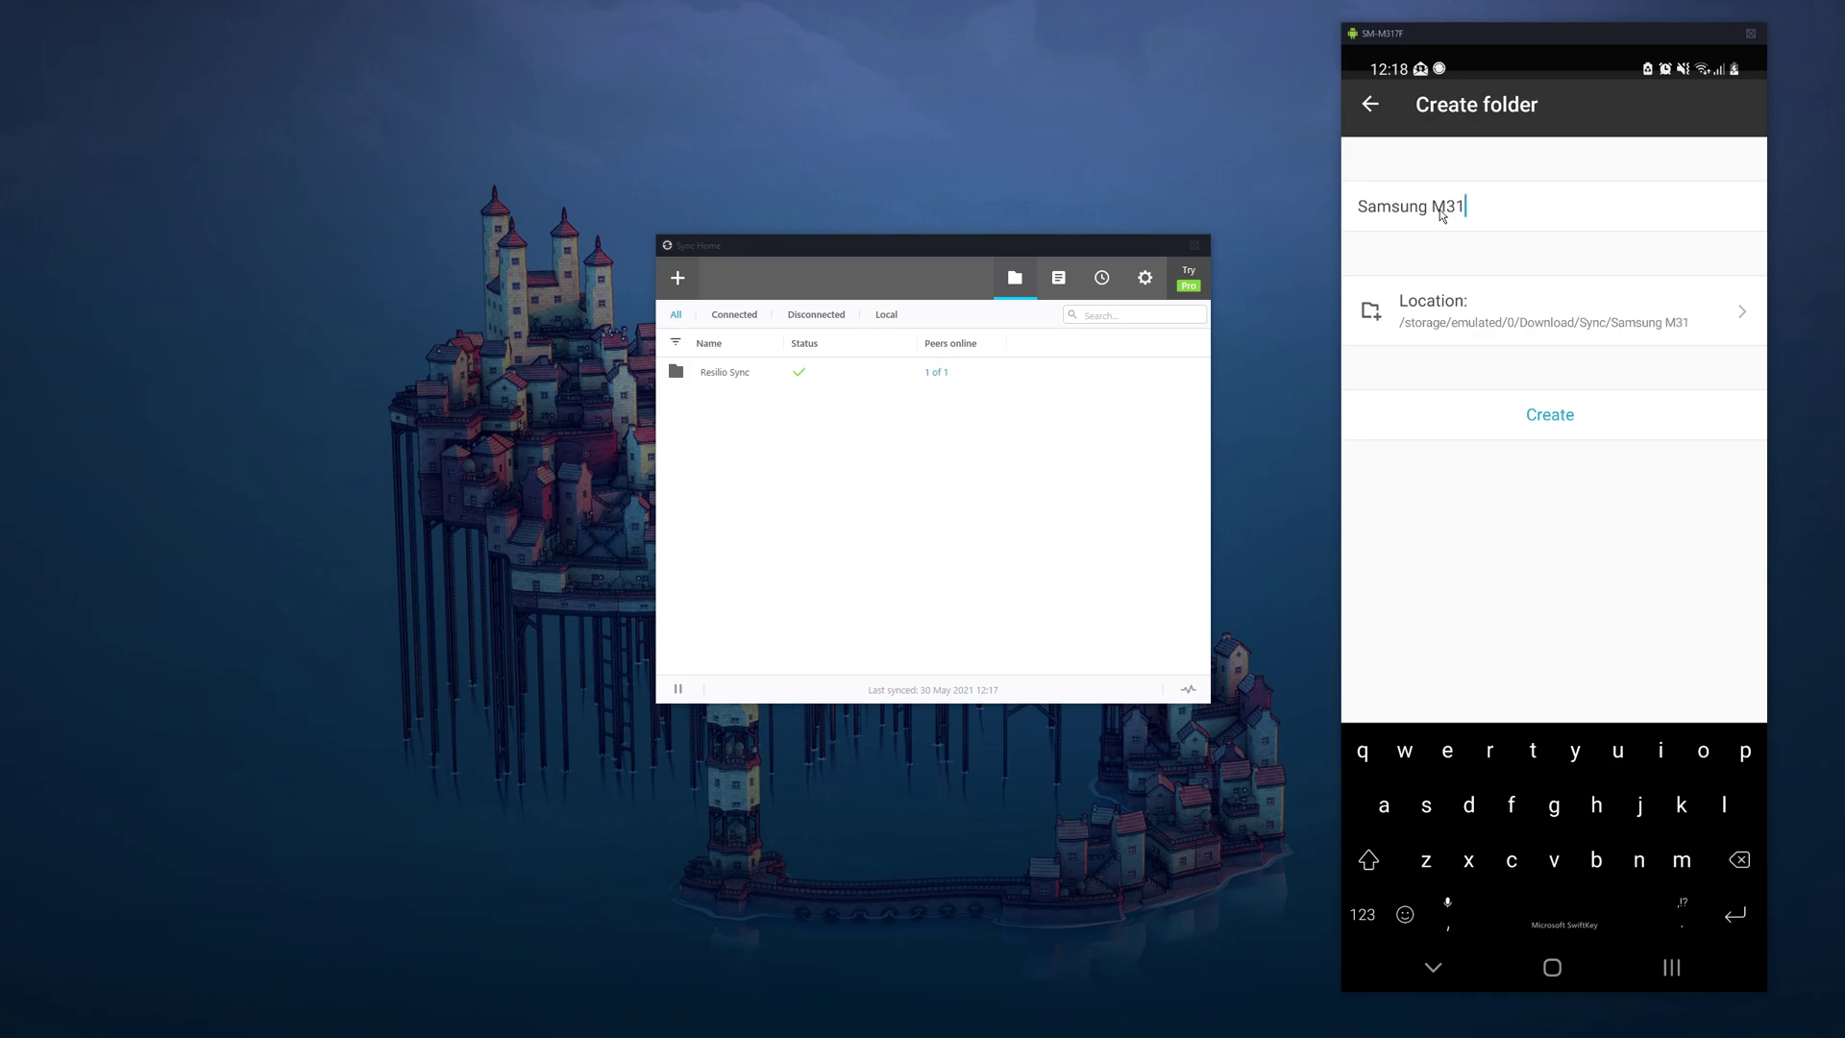
pyautogui.write('S resilio')
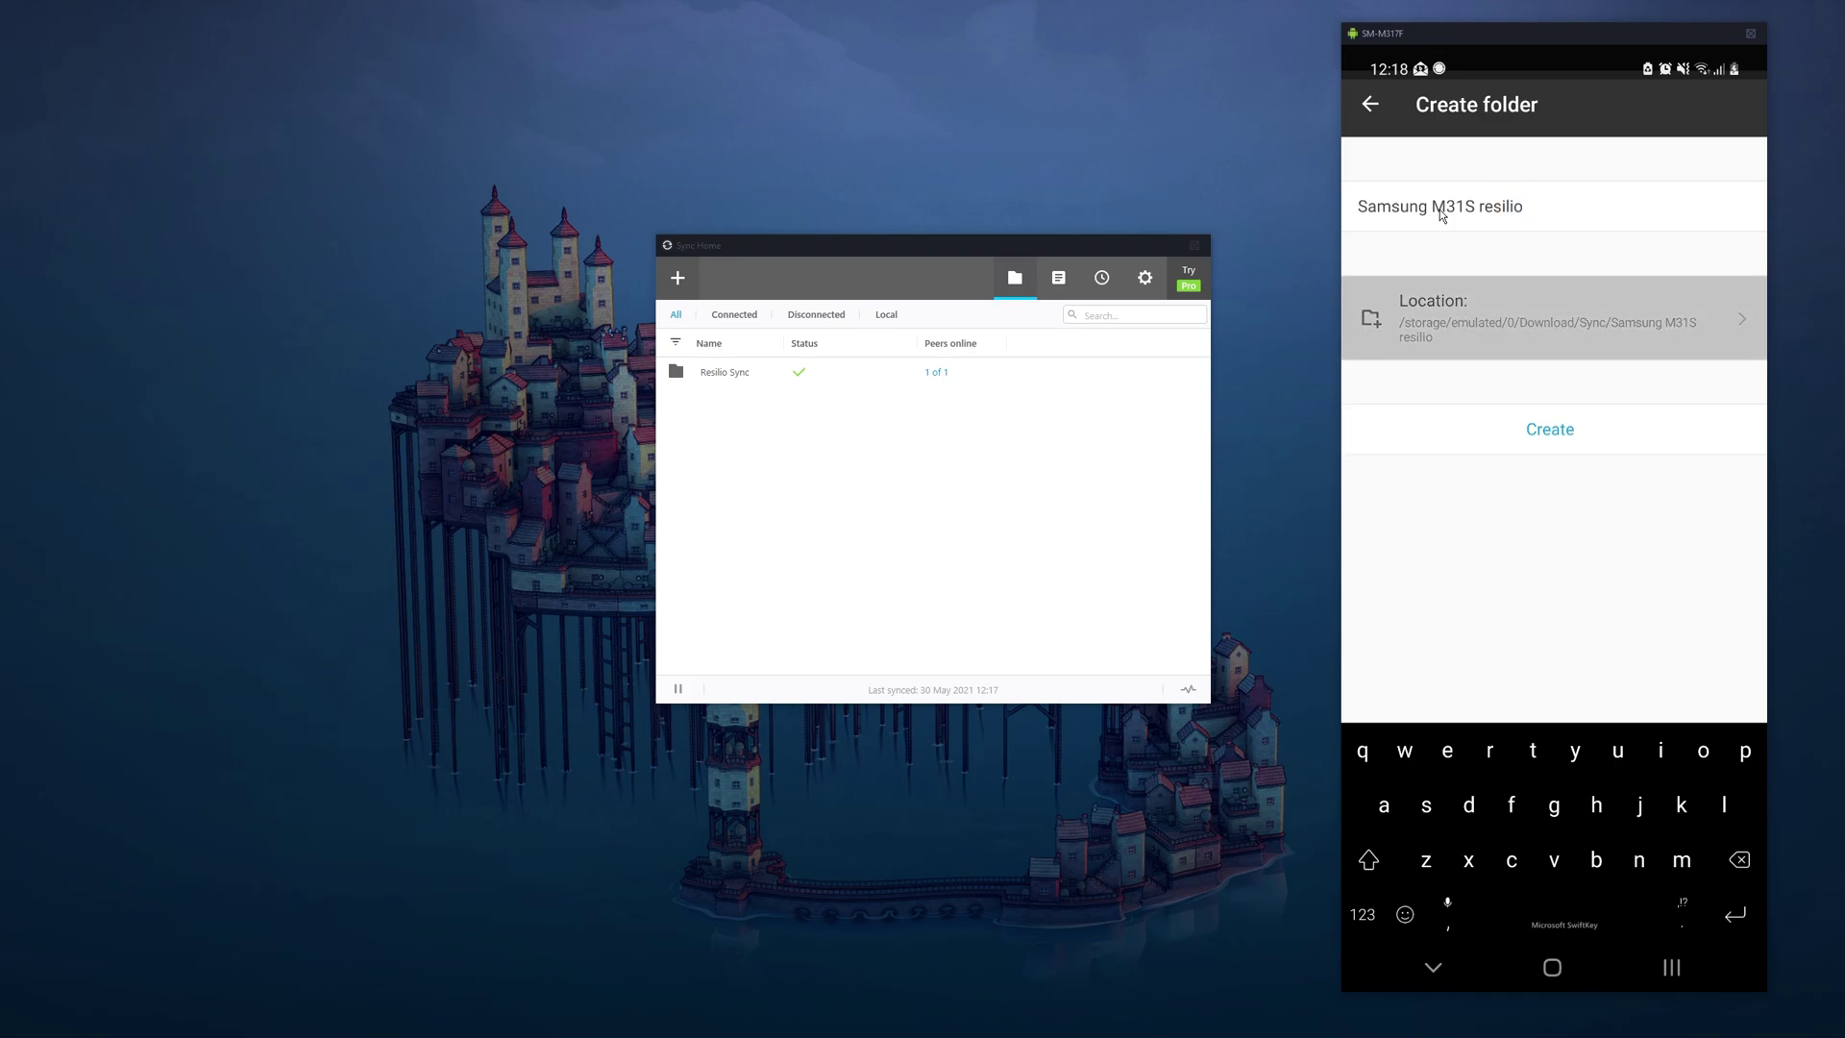
pyautogui.click(1538, 434)
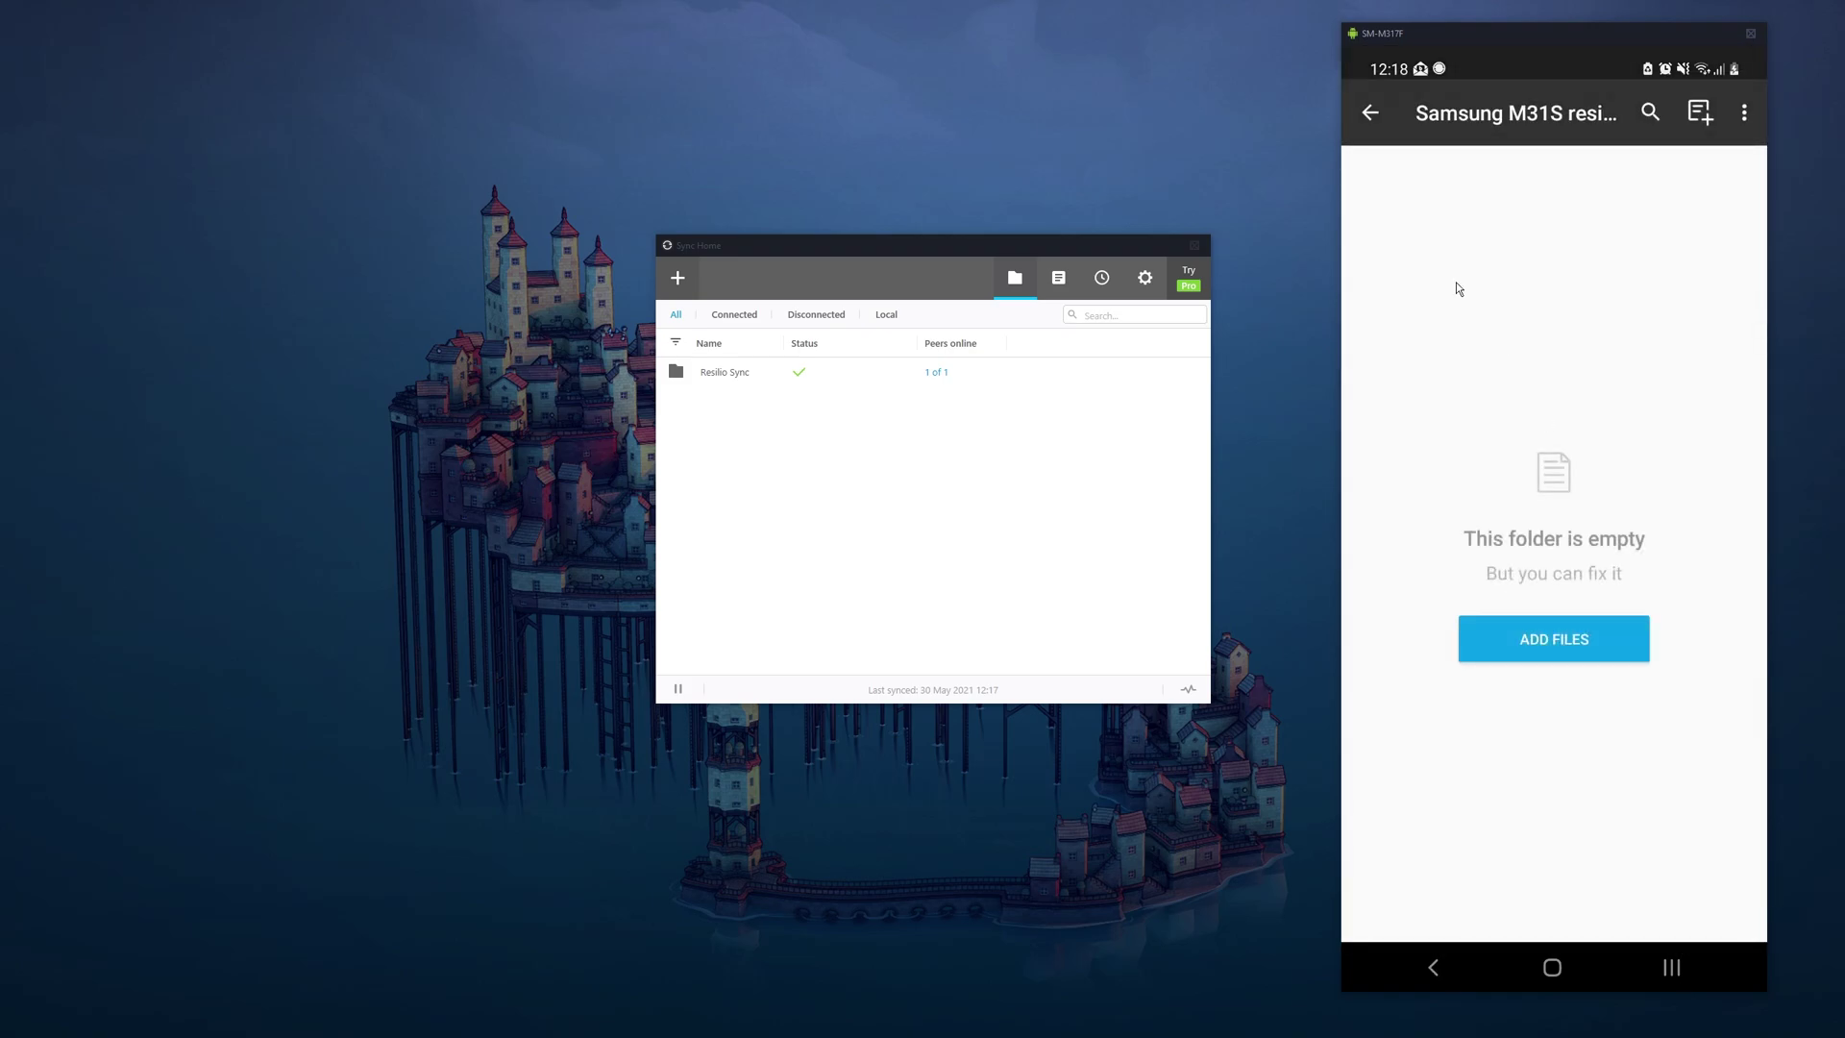
pyautogui.click(1372, 115)
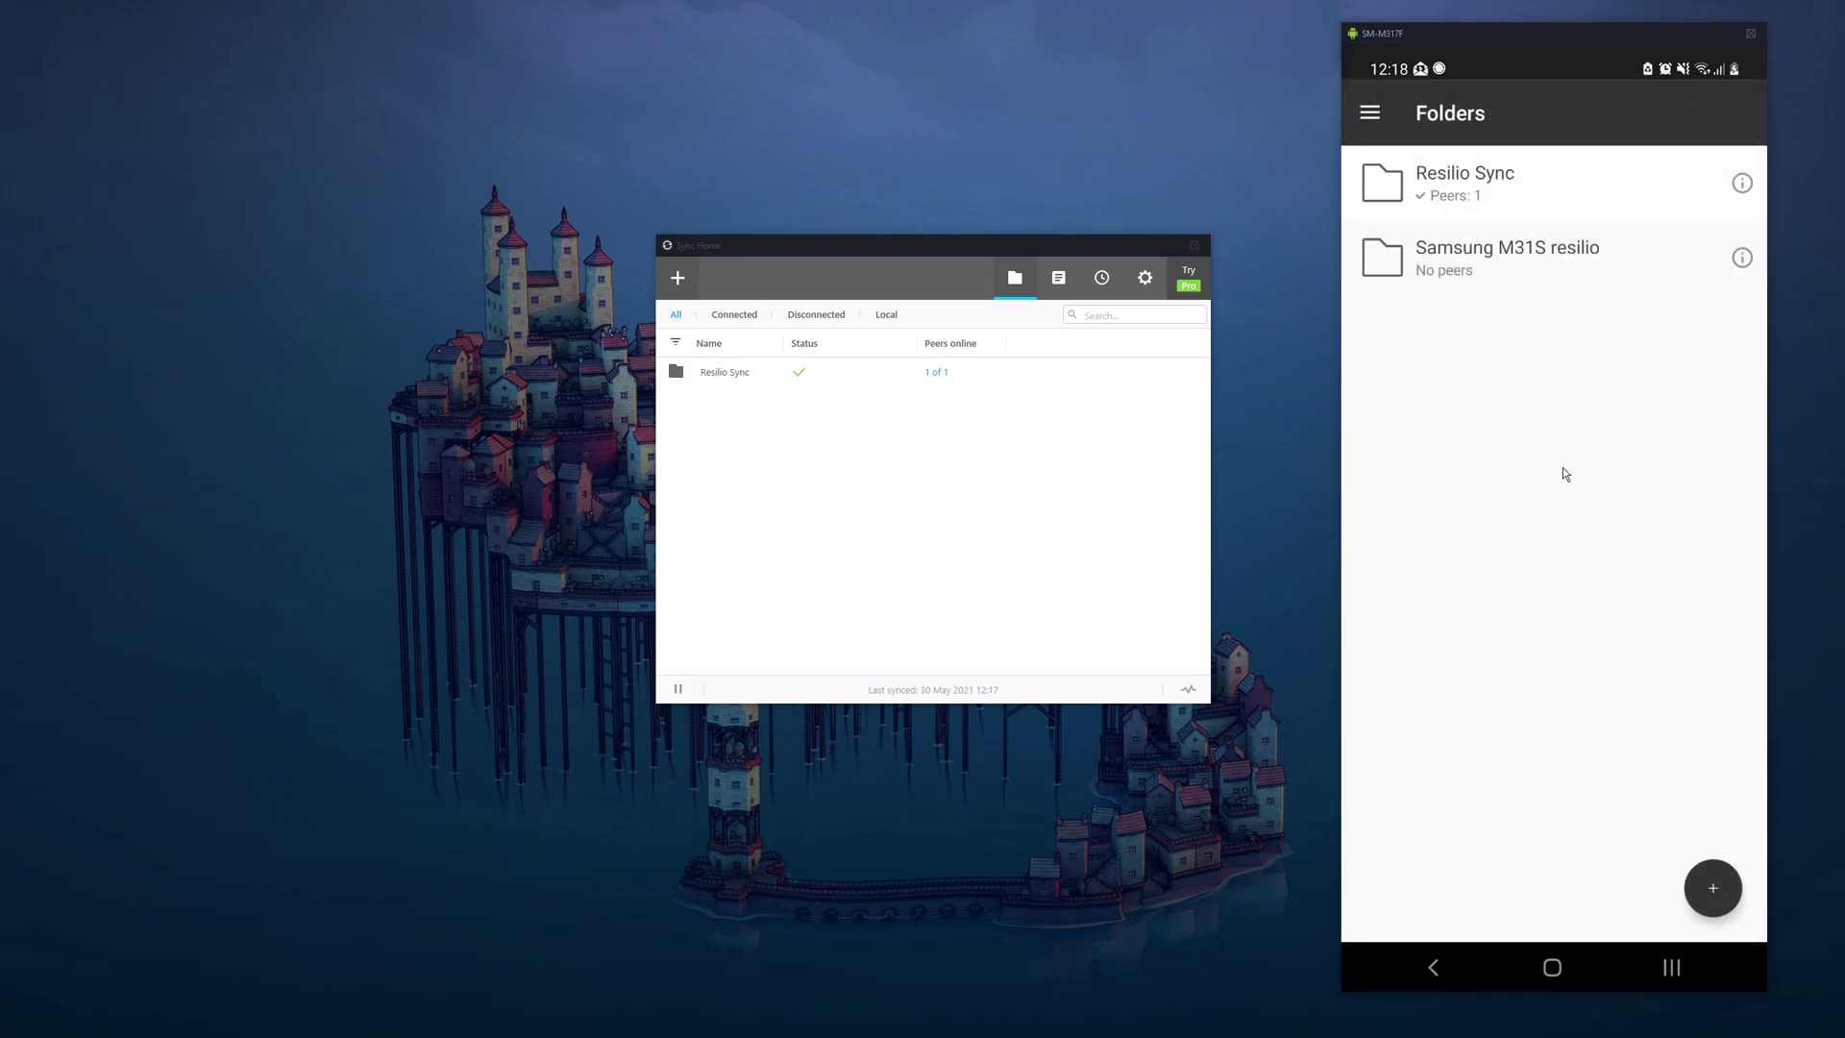
# Copy the Samsung M31S resilio folder's share link and display its share QR code
pyautogui.click(1495, 252)
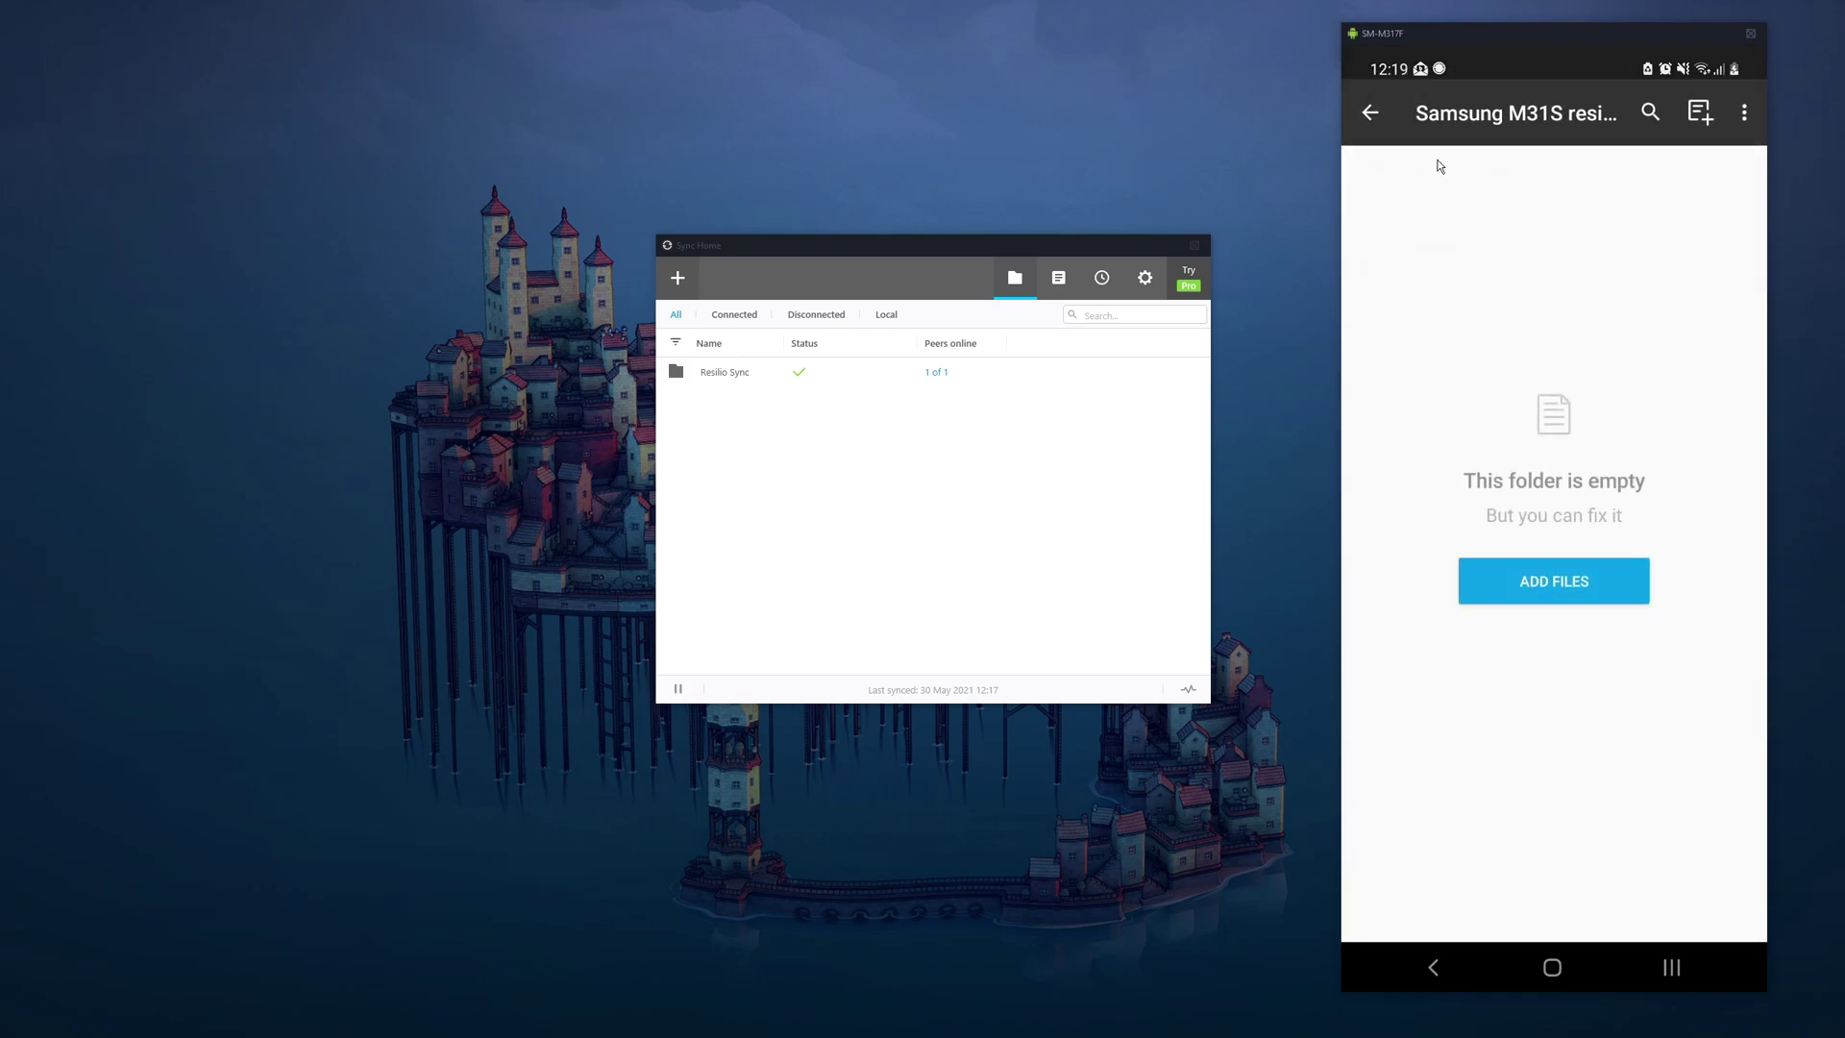
pyautogui.click(1370, 132)
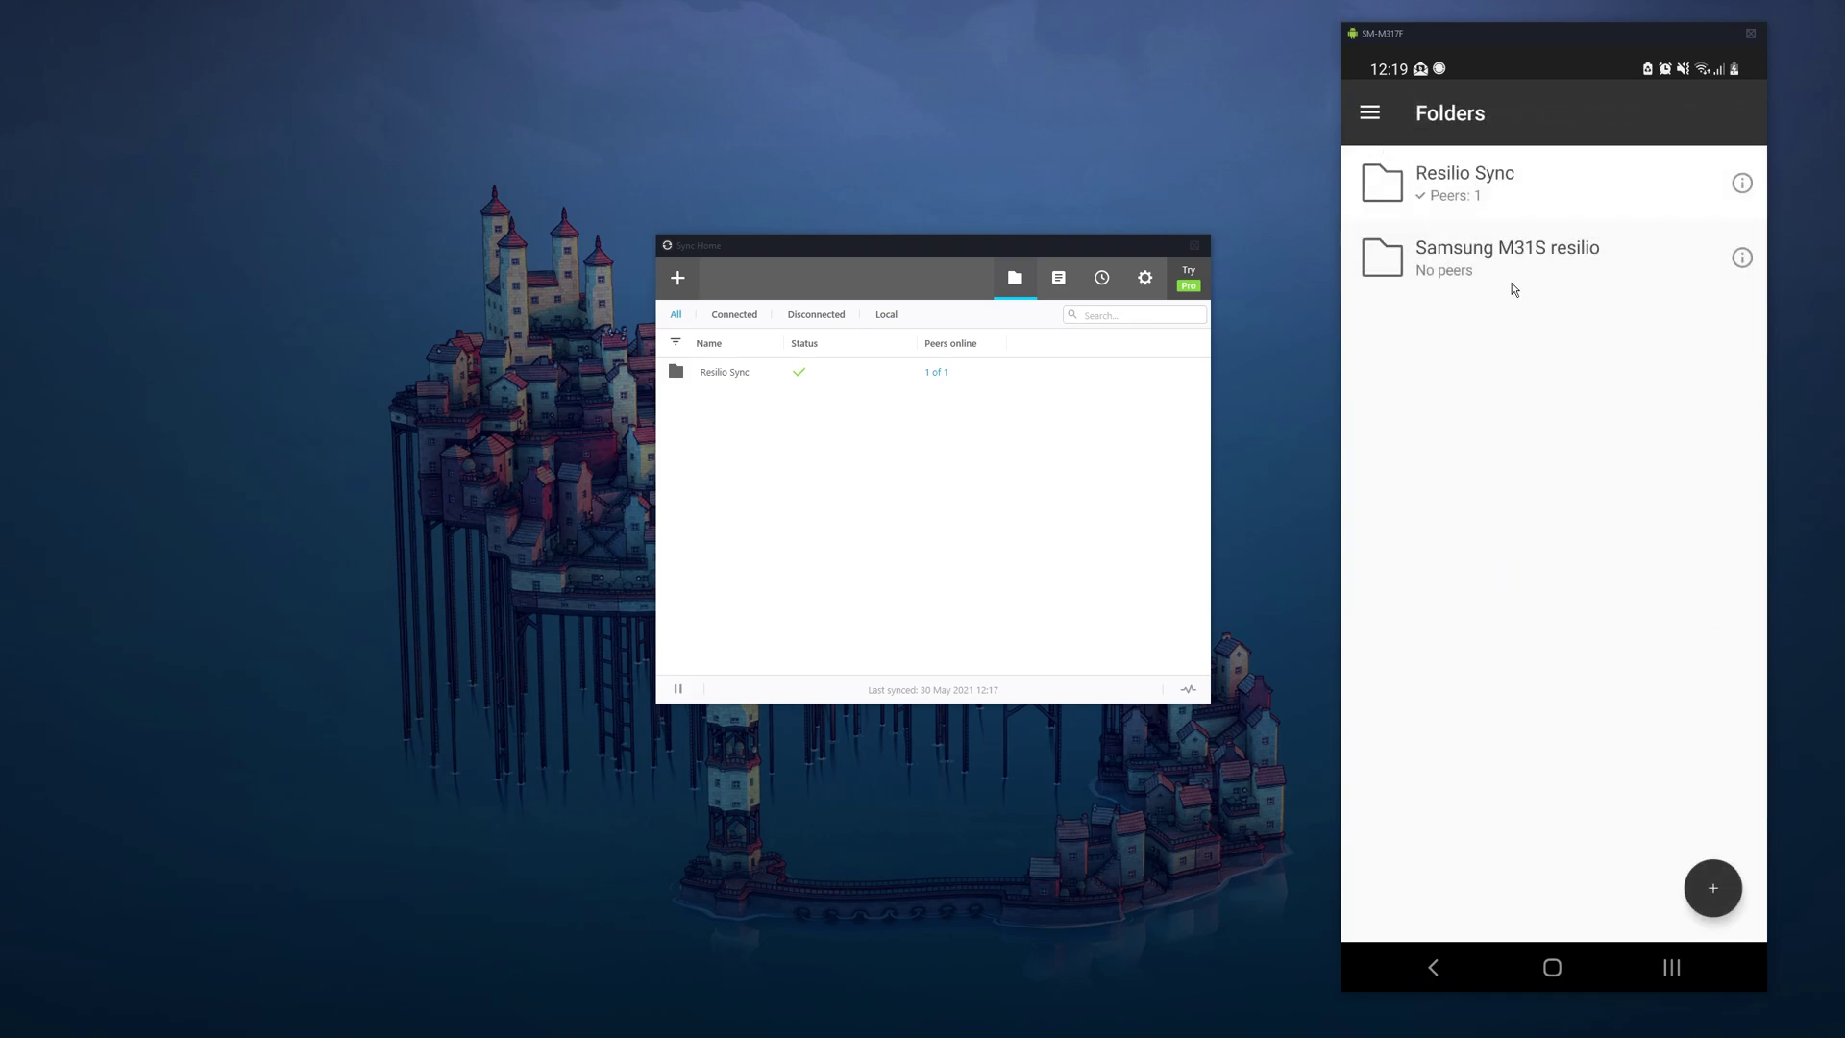
pyautogui.click(1740, 259)
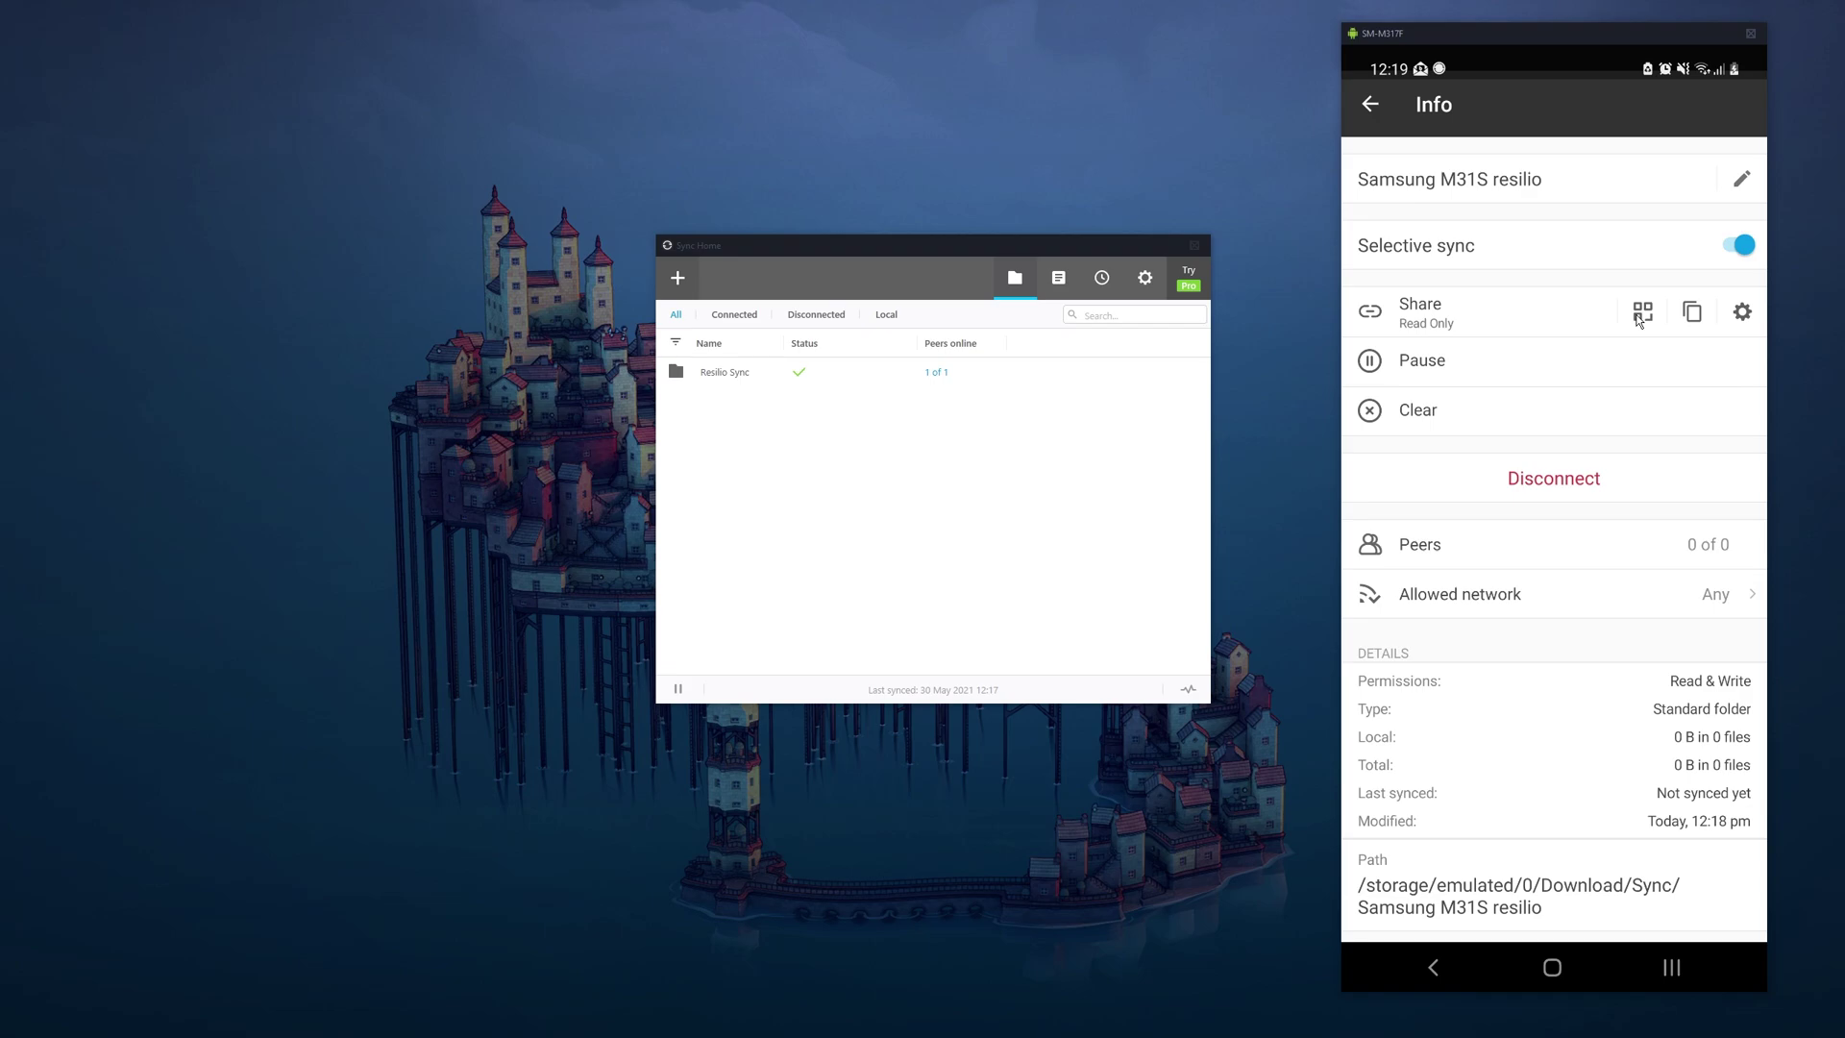
pyautogui.click(1692, 313)
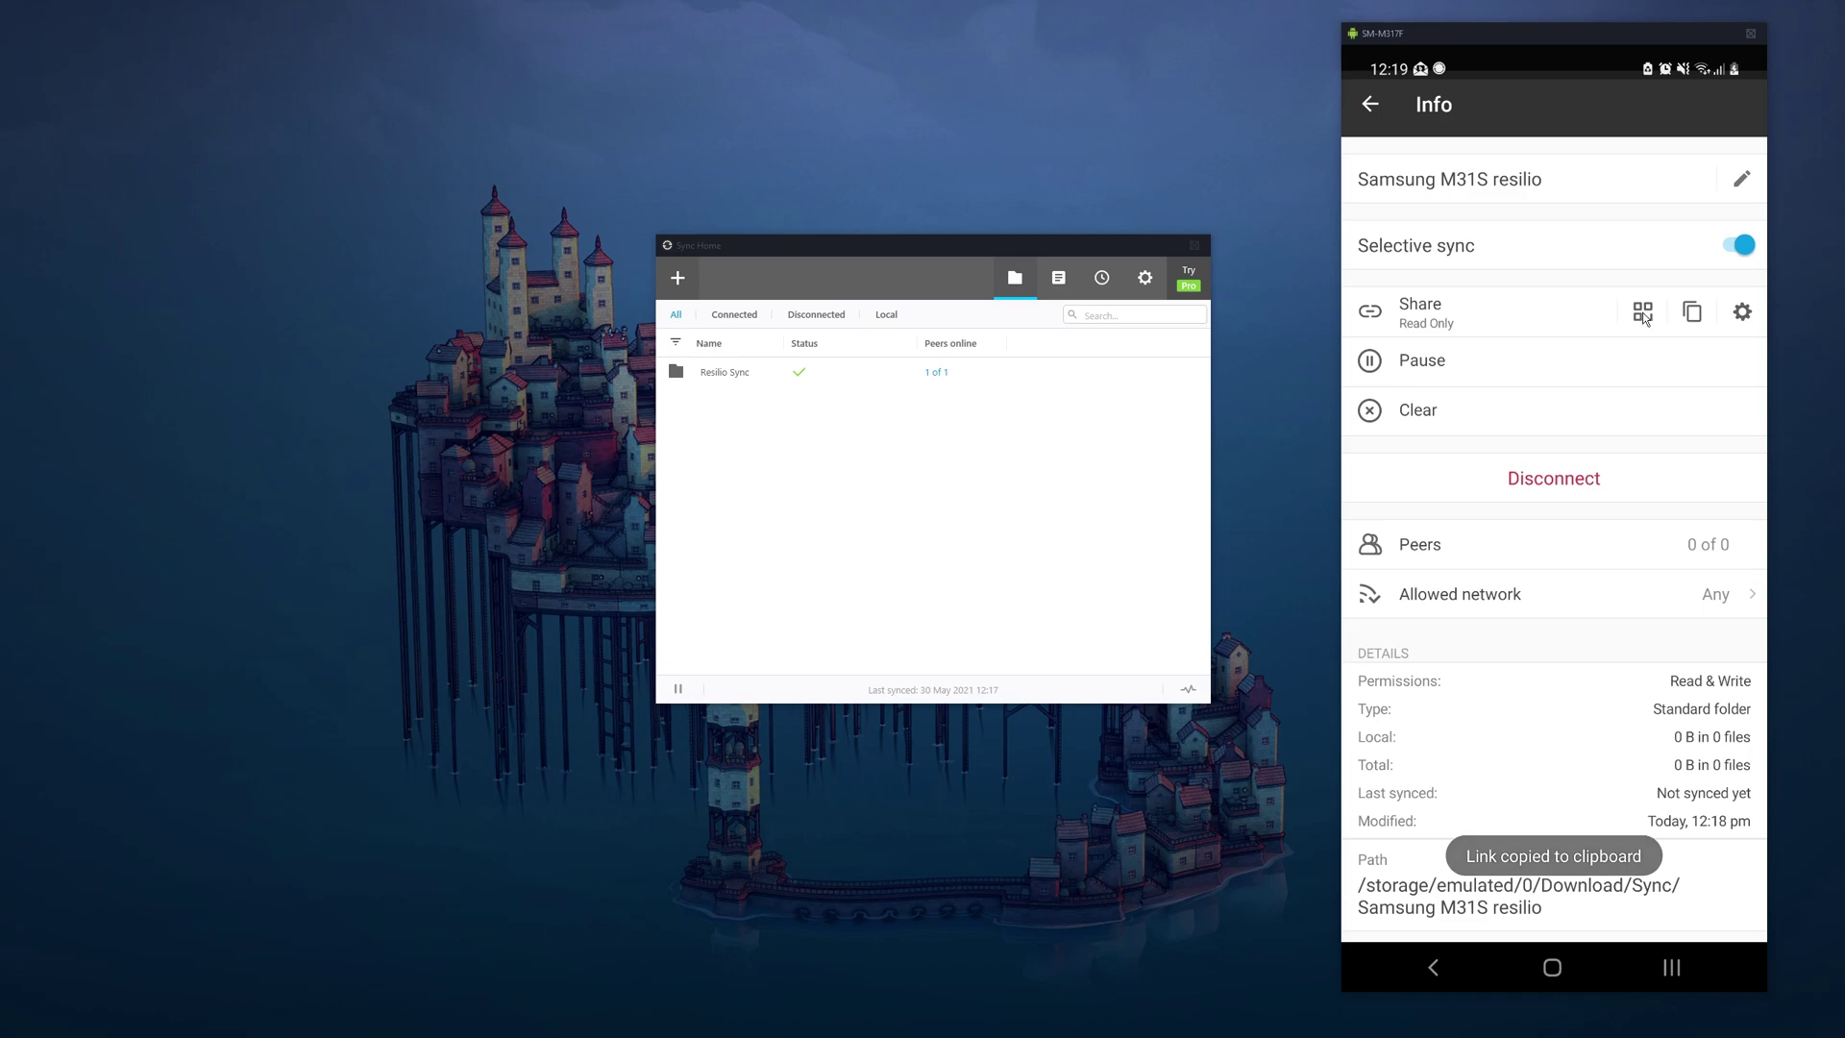
pyautogui.click(1642, 313)
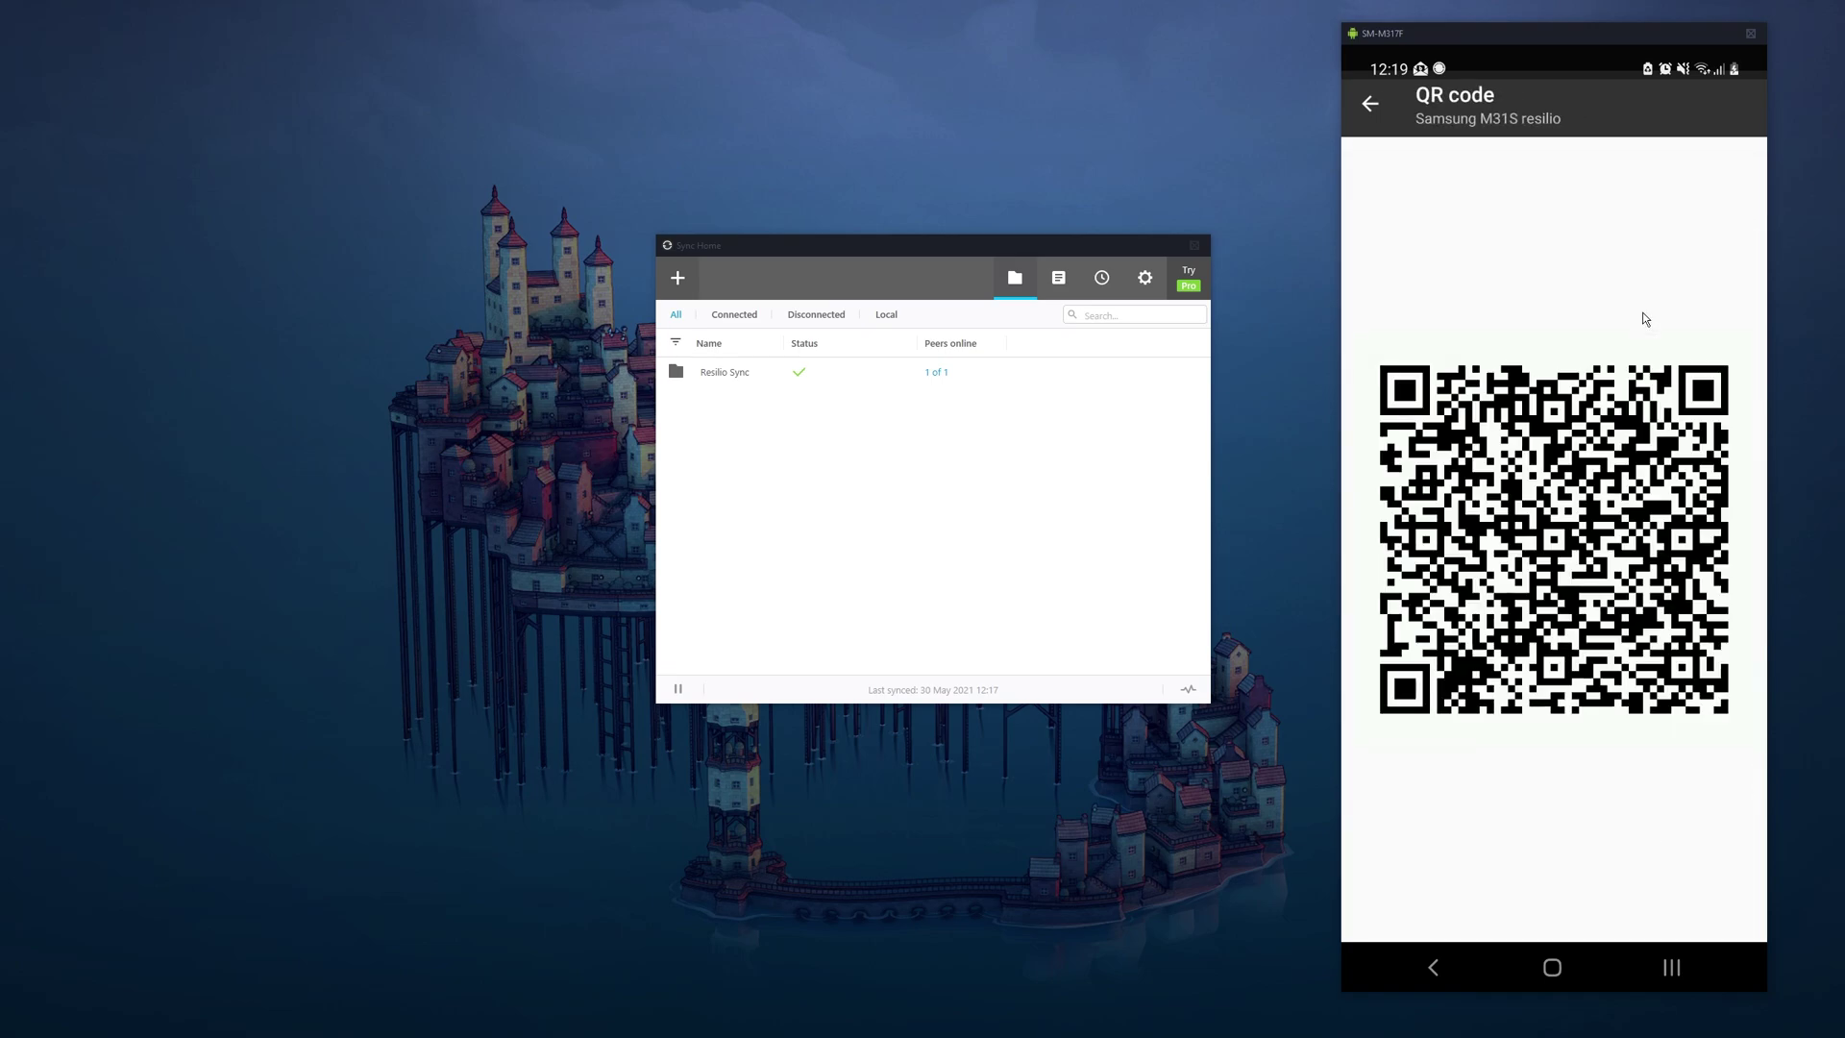
# Return to the phone's Folders list and close the phone mirror window
pyautogui.click(1369, 105)
pyautogui.click(1369, 106)
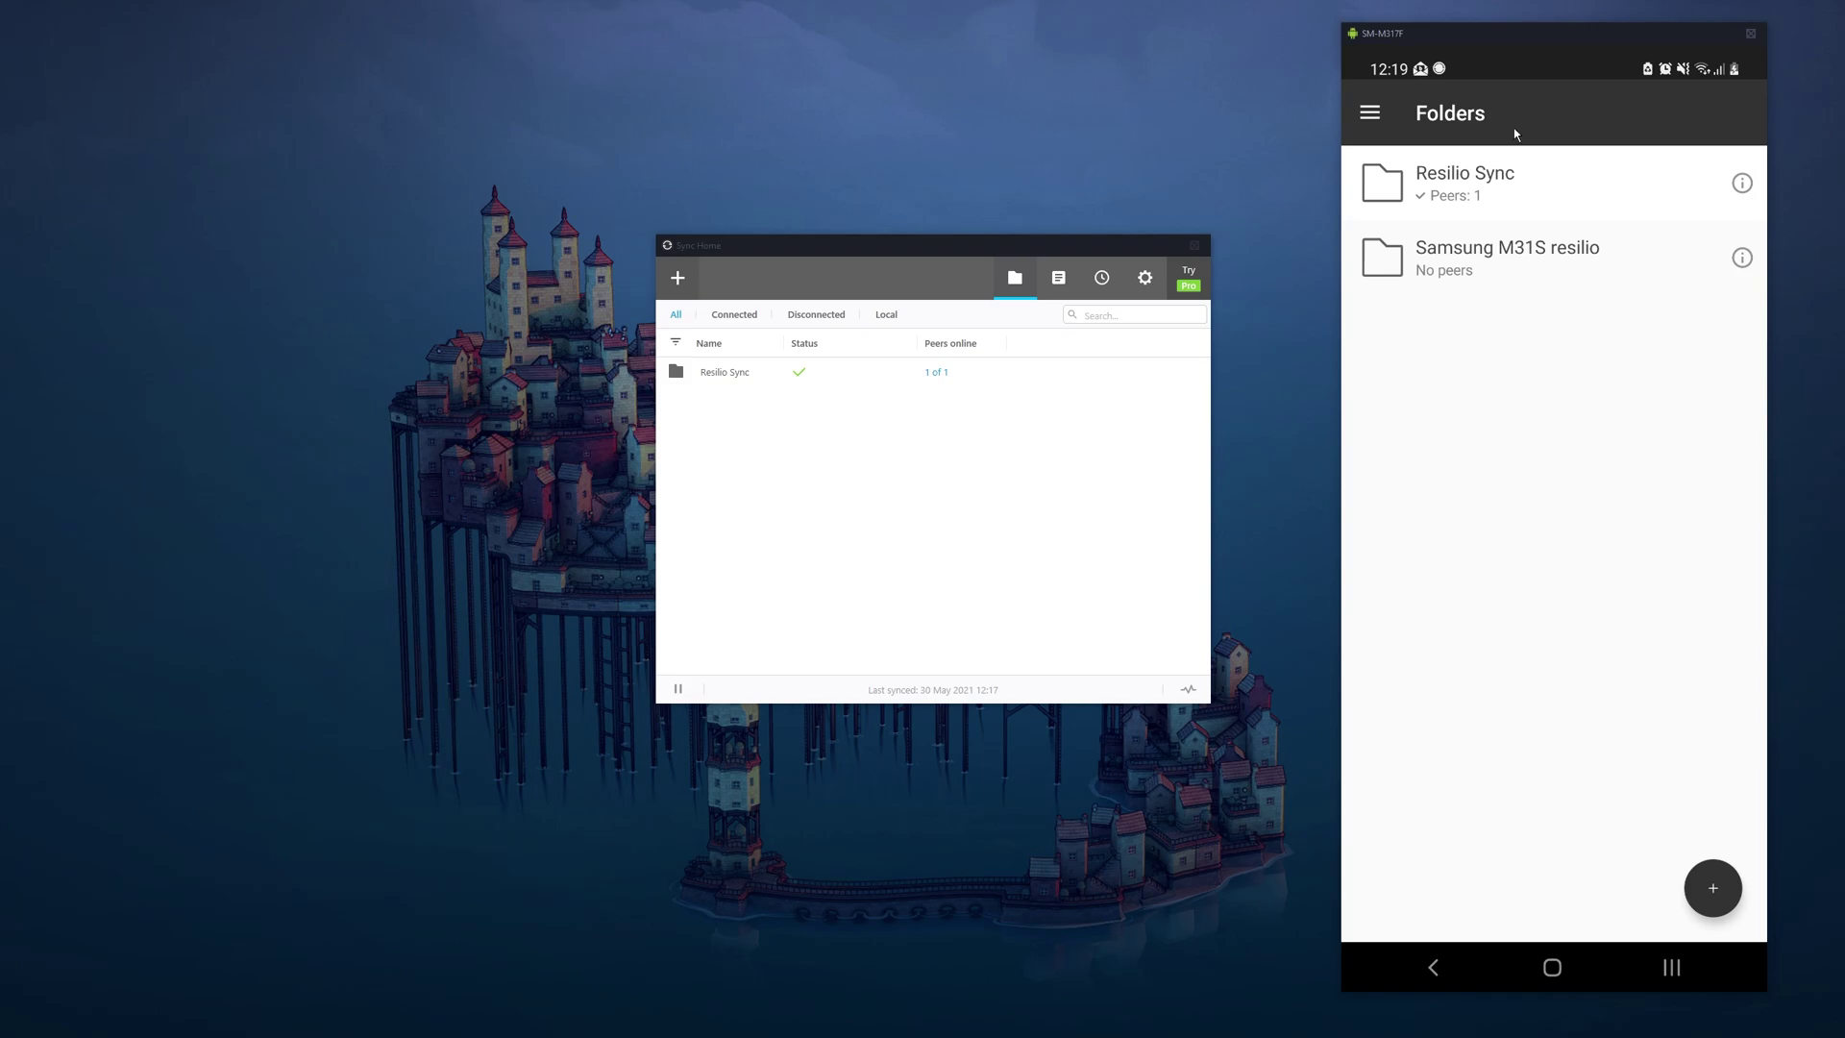
pyautogui.click(1752, 39)
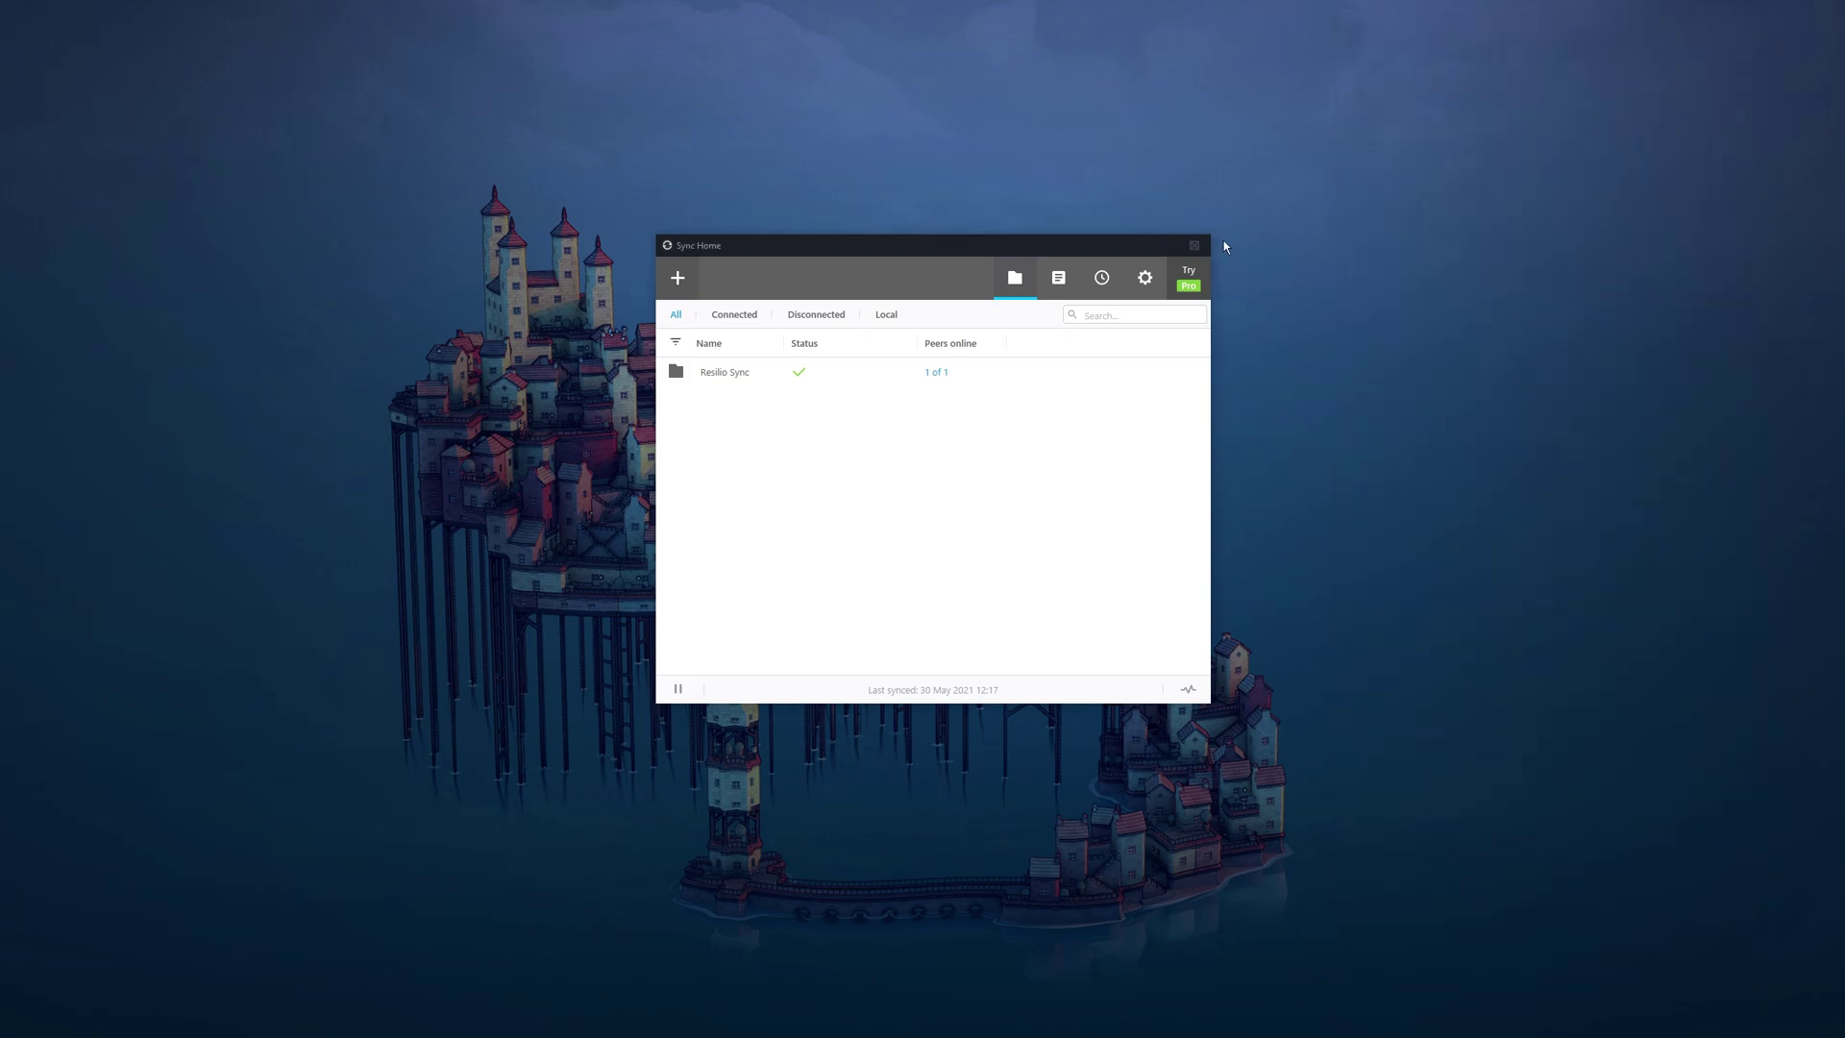